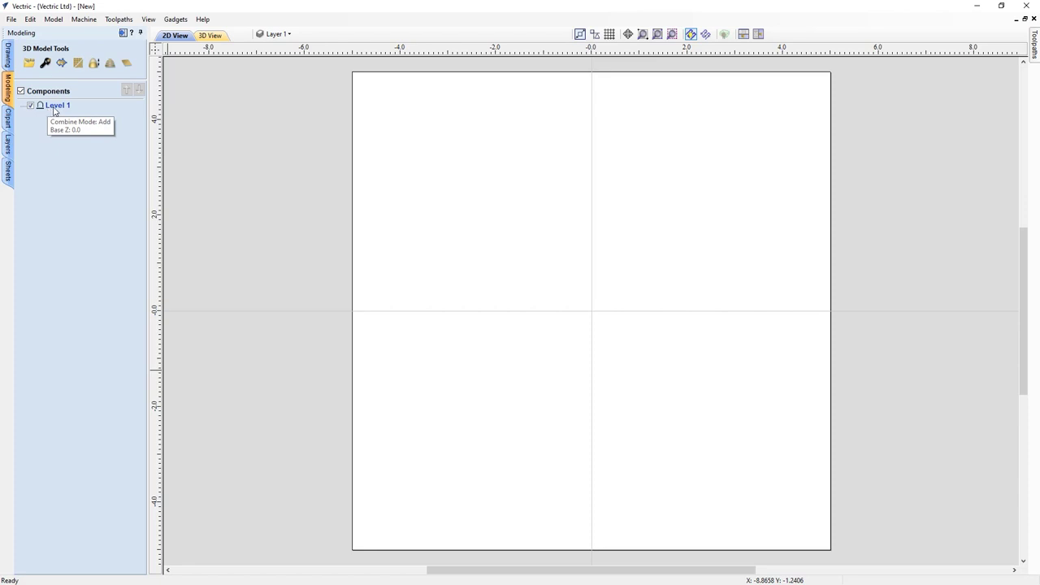
pyautogui.rightClick(55, 109)
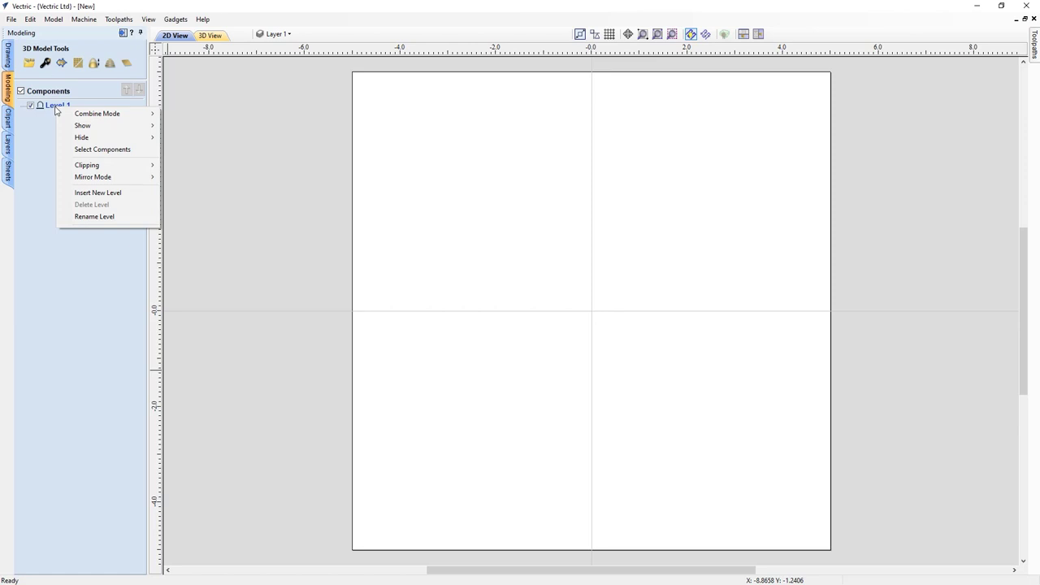
pyautogui.moveTo(67, 168)
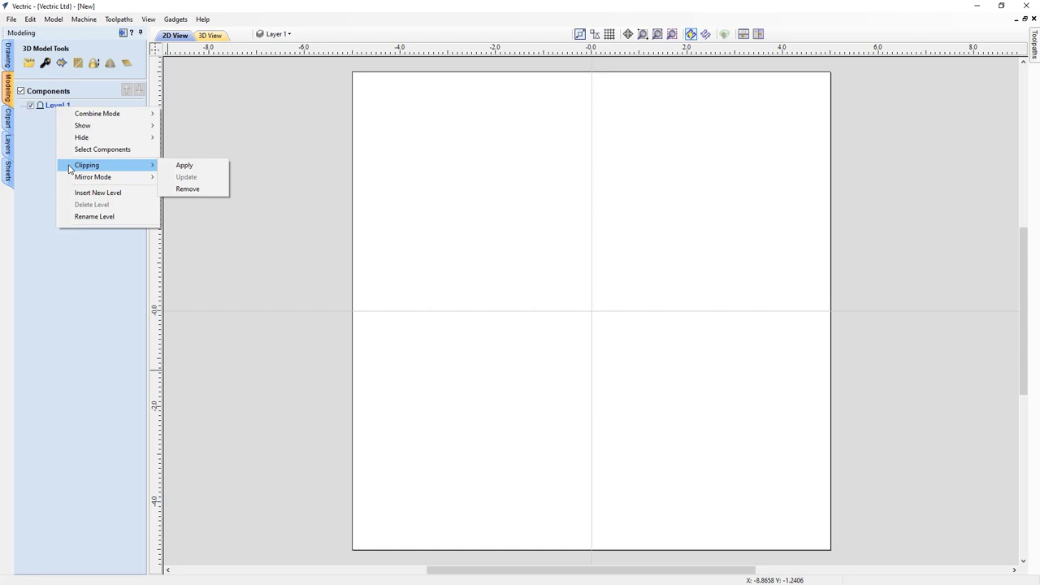
pyautogui.click(63, 290)
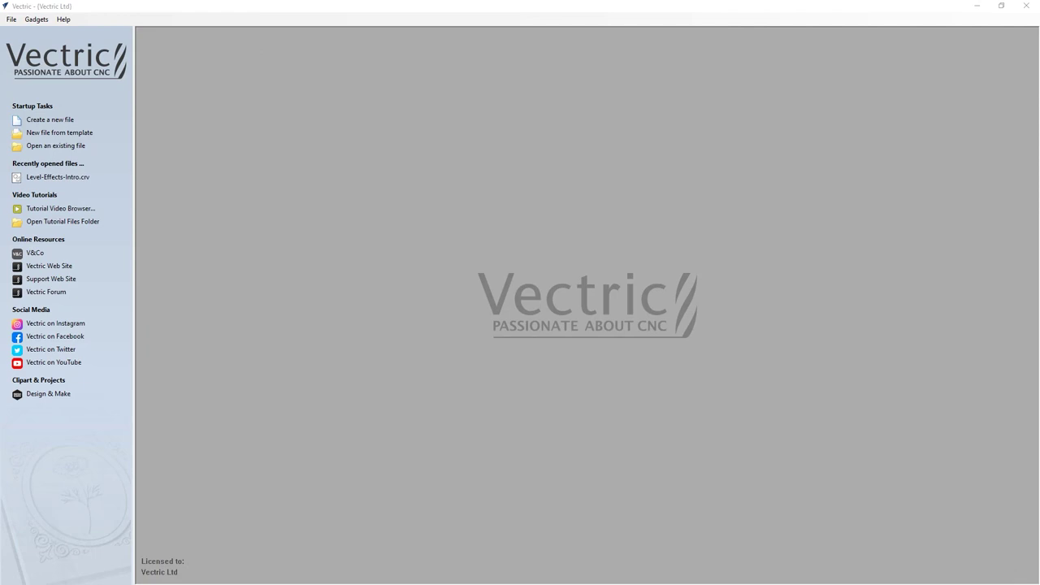
# Open the existing file Level-Effects-Intro.crv from the level-effects folder
pyautogui.click(59, 146)
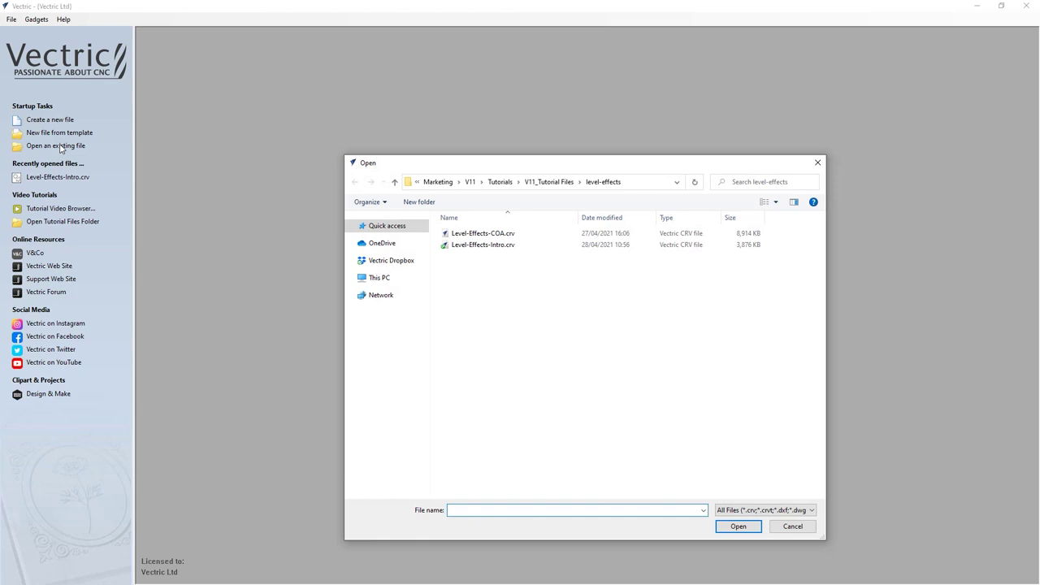
pyautogui.click(504, 251)
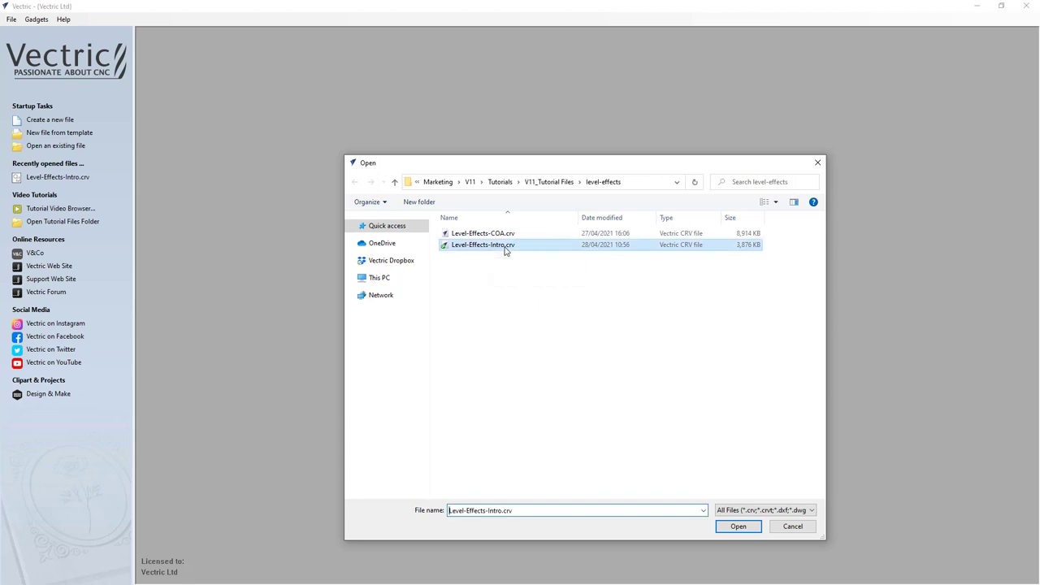
pyautogui.click(737, 527)
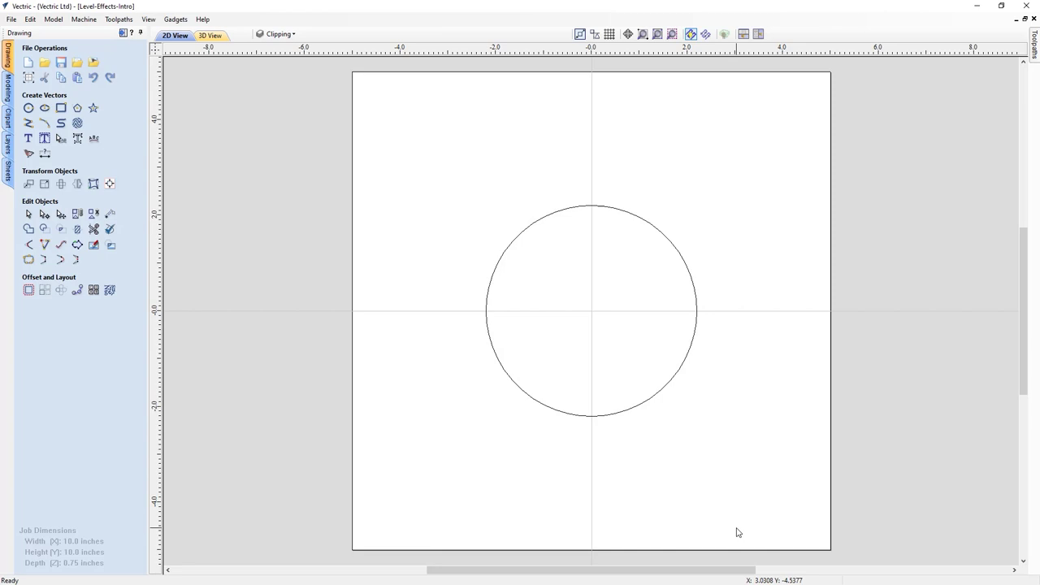
# Review the file's component levels and its list of layers
pyautogui.click(9, 95)
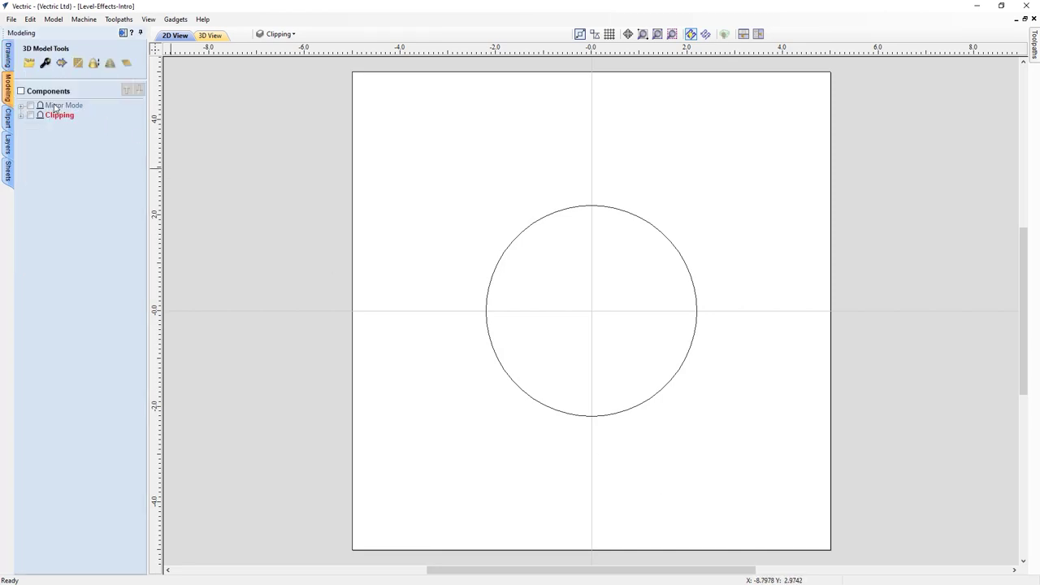
pyautogui.moveTo(55, 109)
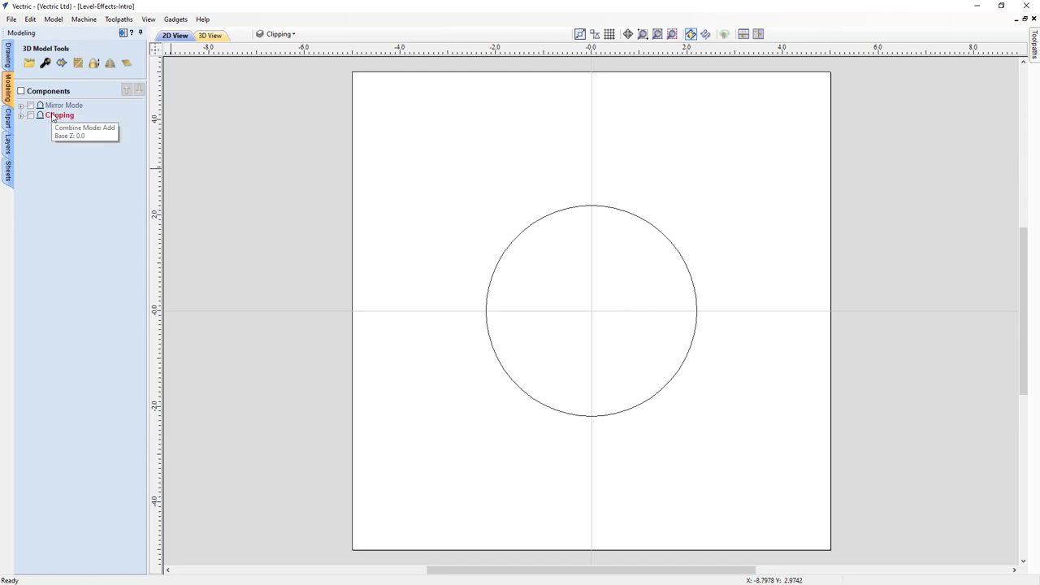
pyautogui.click(283, 36)
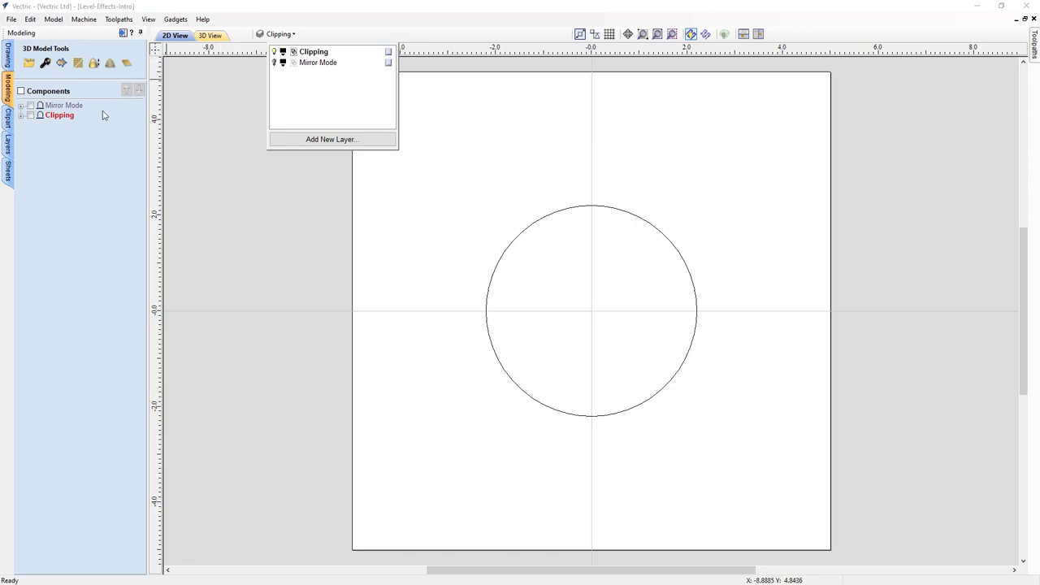
pyautogui.click(68, 140)
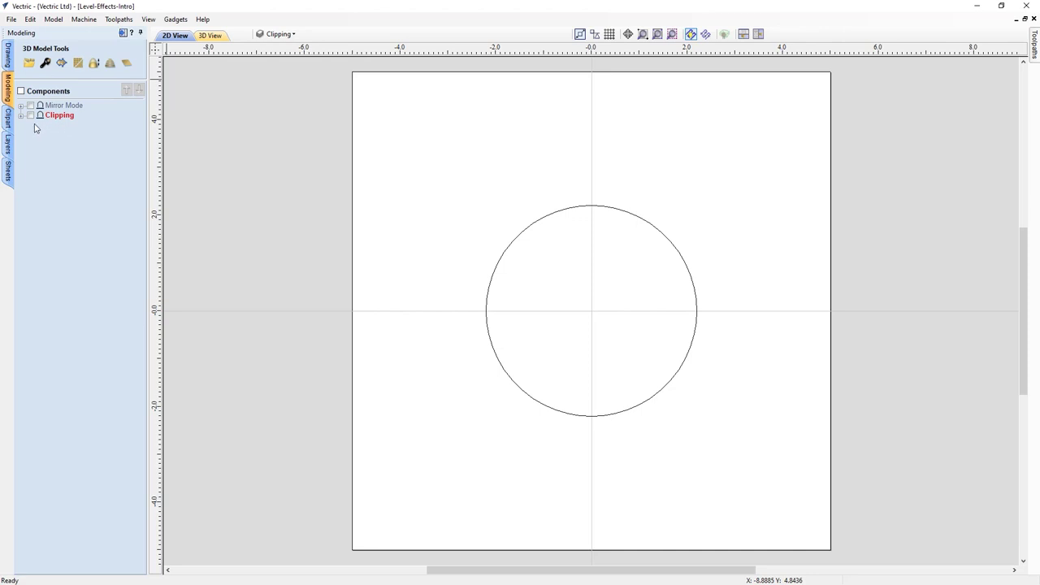
# Show the 2D and 3D views side by side and make the Tropical_Fish-50007-A component in the Clipping level visible
pyautogui.click(759, 36)
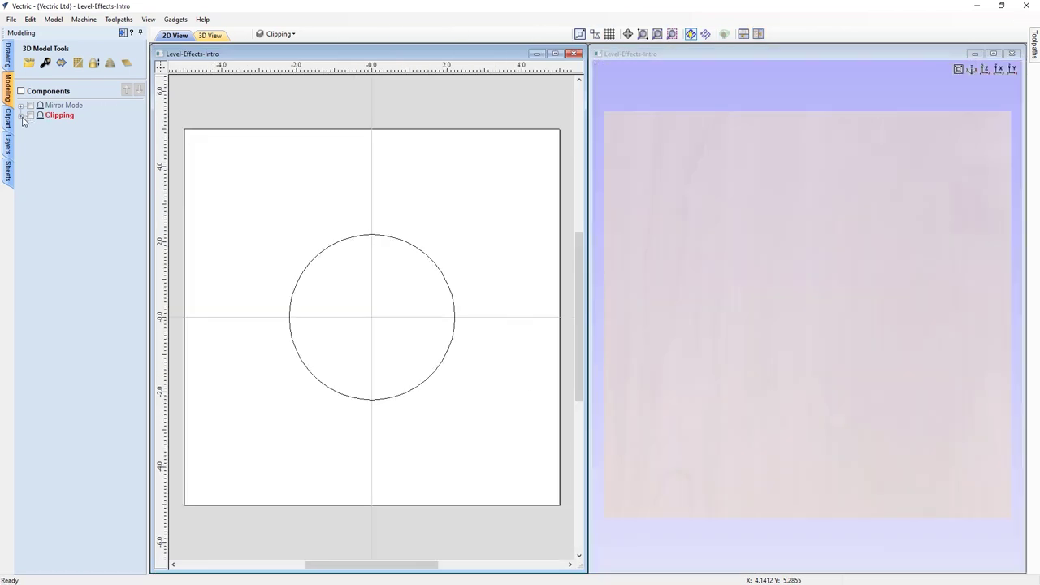
pyautogui.click(22, 116)
pyautogui.click(33, 126)
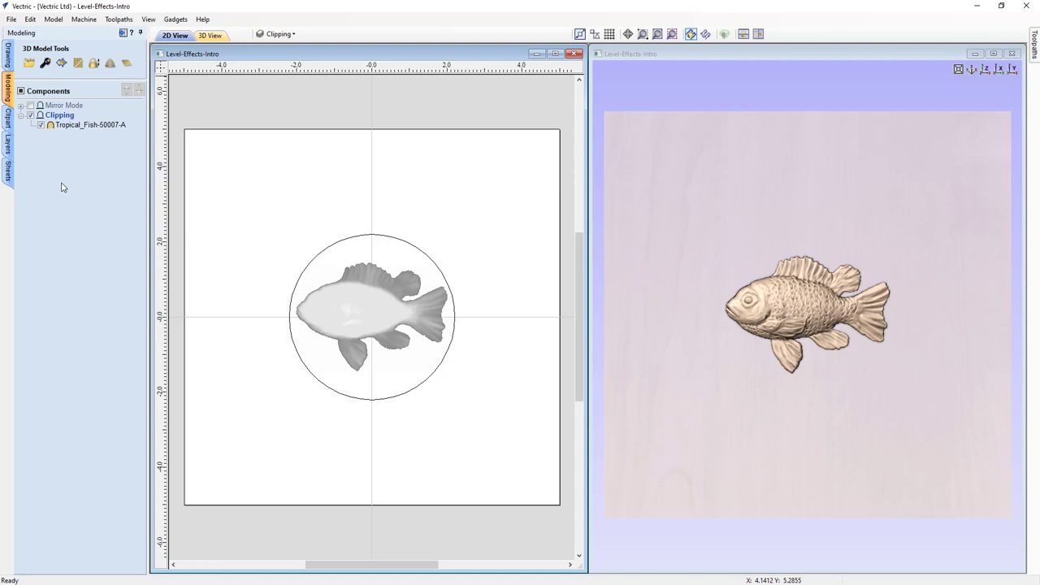
# Move the fish component partly over the material's lower edge, and bring it back to the centre of the job
pyautogui.click(365, 326)
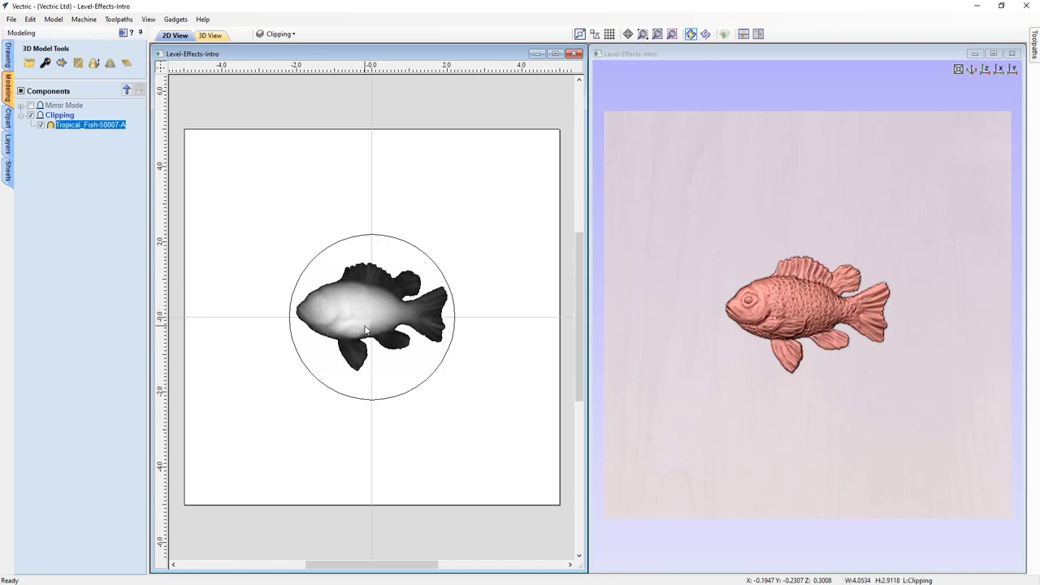
pyautogui.moveTo(373, 318); pyautogui.dragTo(300, 502)
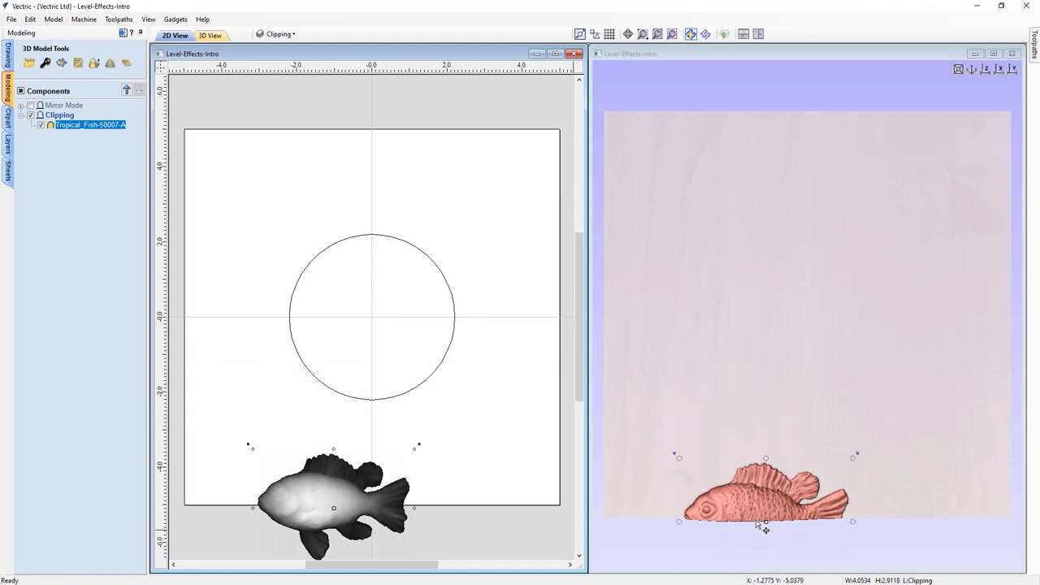
pyautogui.moveTo(333, 508); pyautogui.dragTo(372, 316)
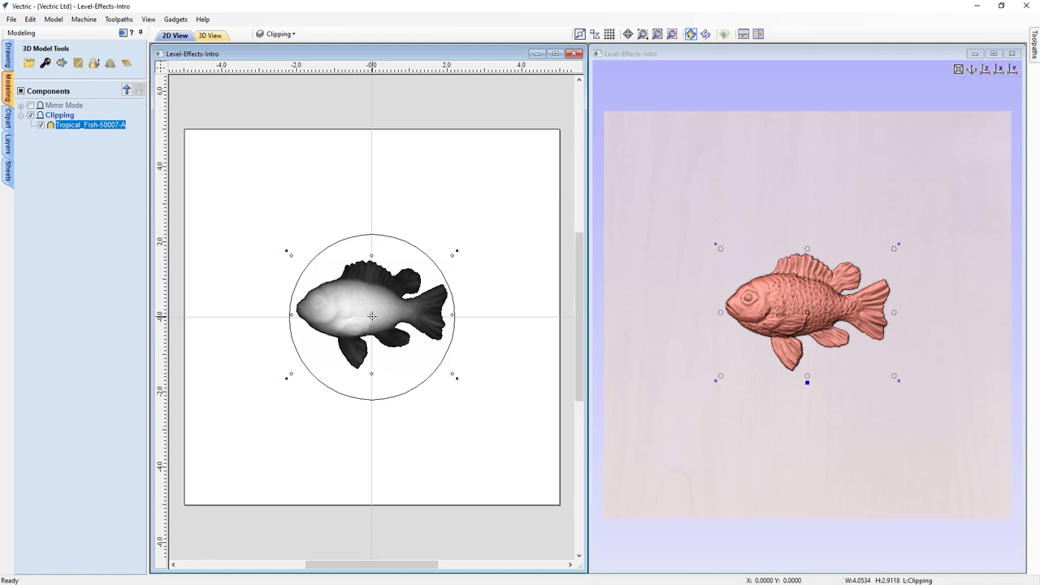
# Apply clipping to the Clipping level using the circle vector as the boundary
pyautogui.click(351, 241)
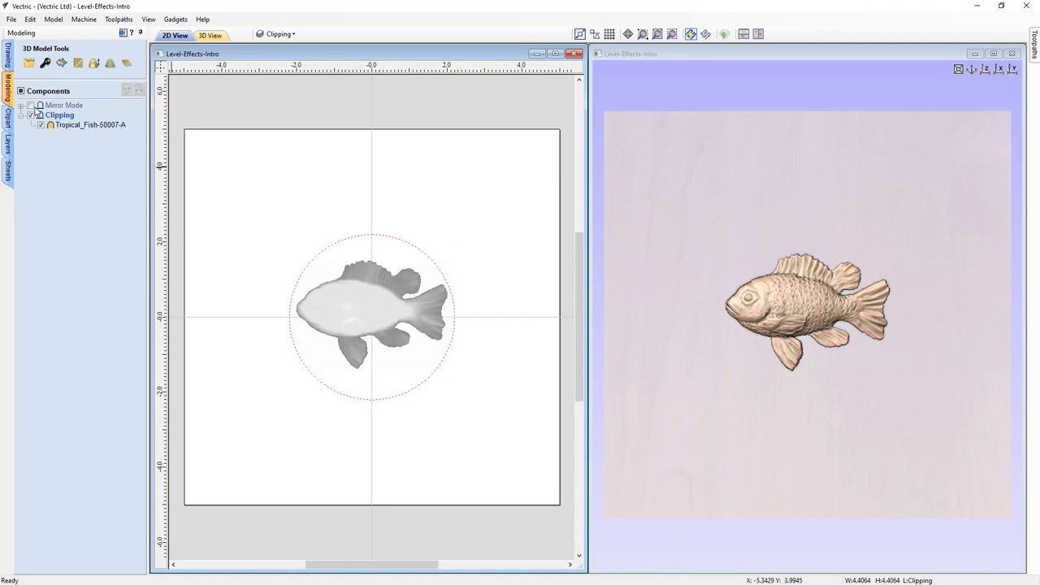
pyautogui.rightClick(51, 118)
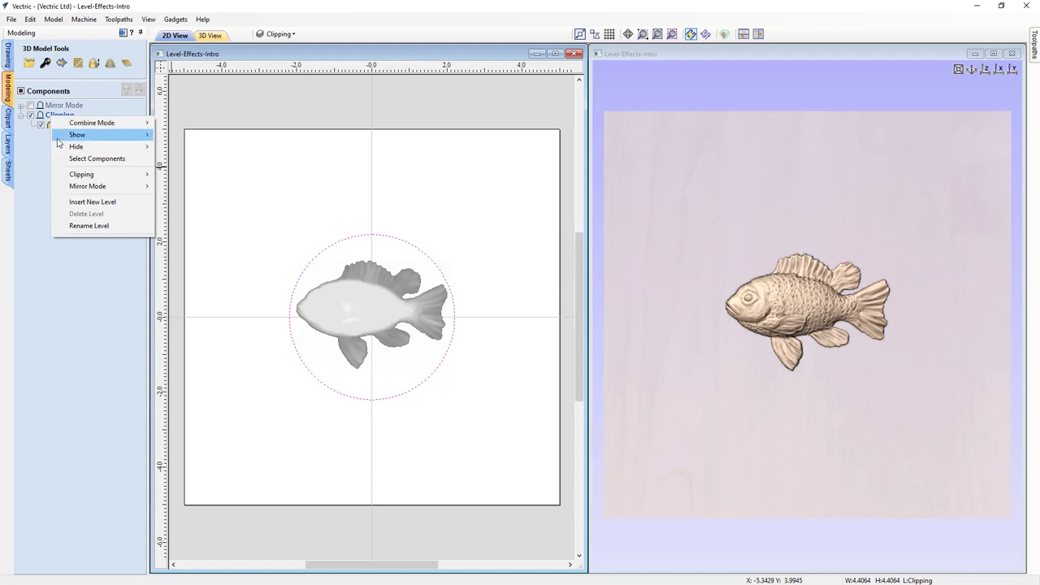
pyautogui.moveTo(71, 178)
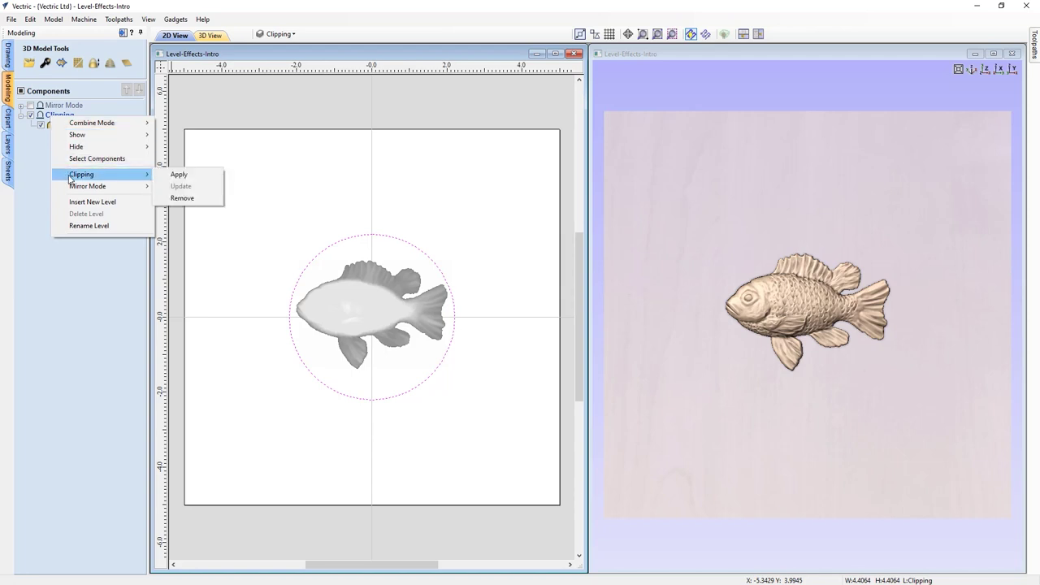
pyautogui.click(177, 176)
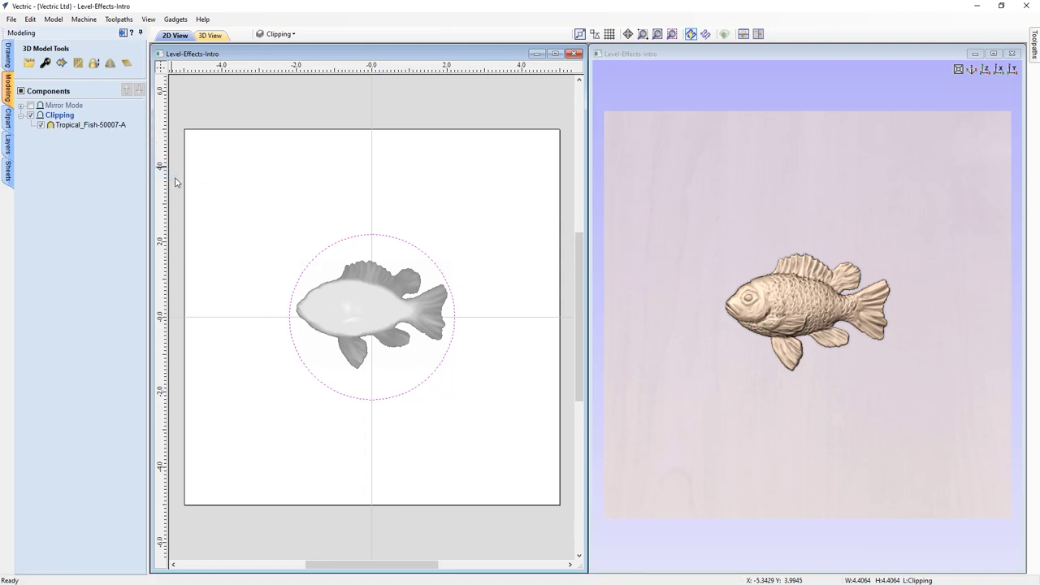
pyautogui.click(240, 200)
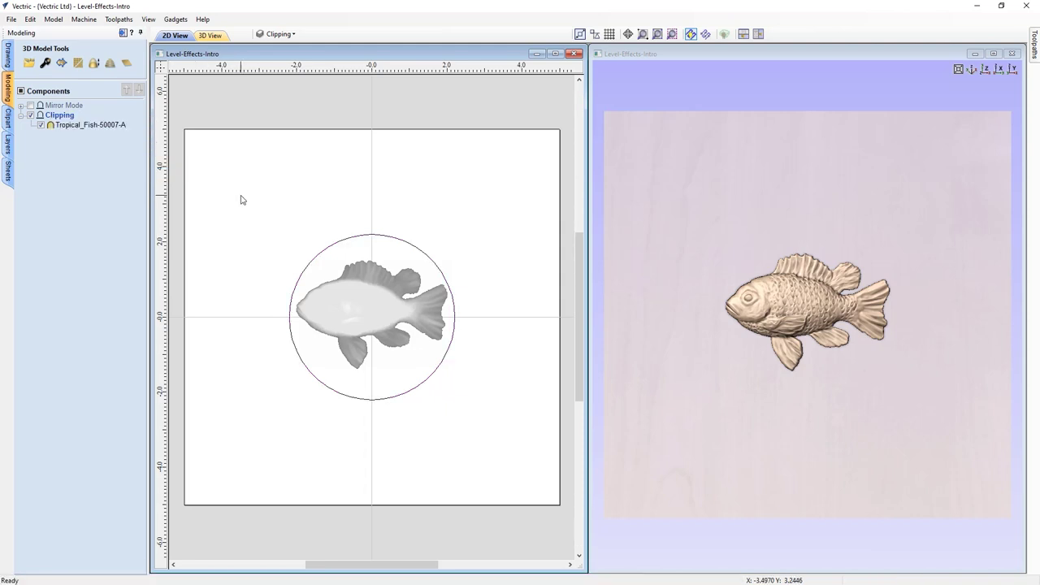
# Move the fish component about 1.25 inches right of centre so its tail crosses the clipping circle
pyautogui.click(357, 323)
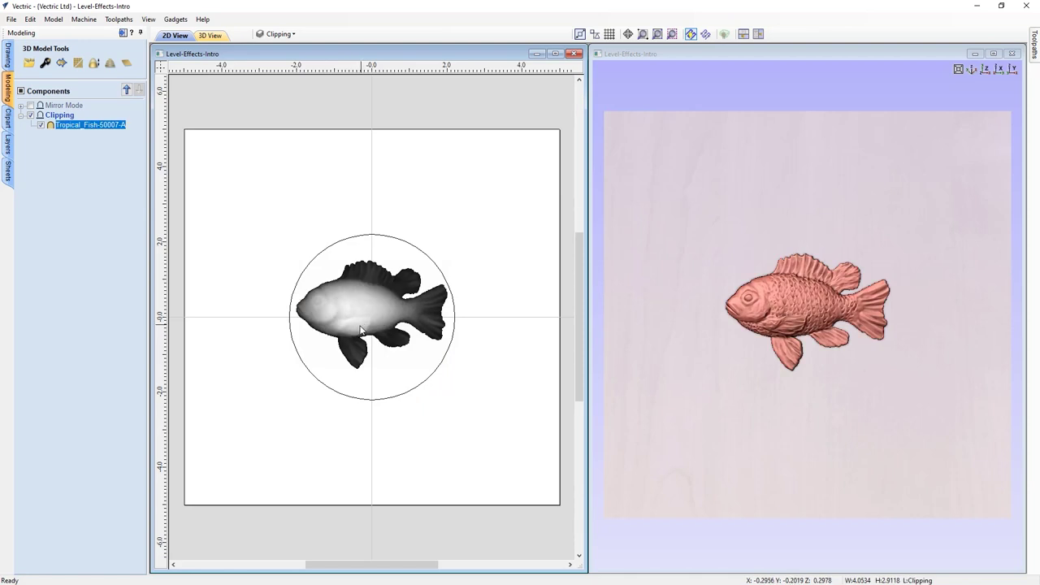
pyautogui.moveTo(375, 313); pyautogui.dragTo(429, 321)
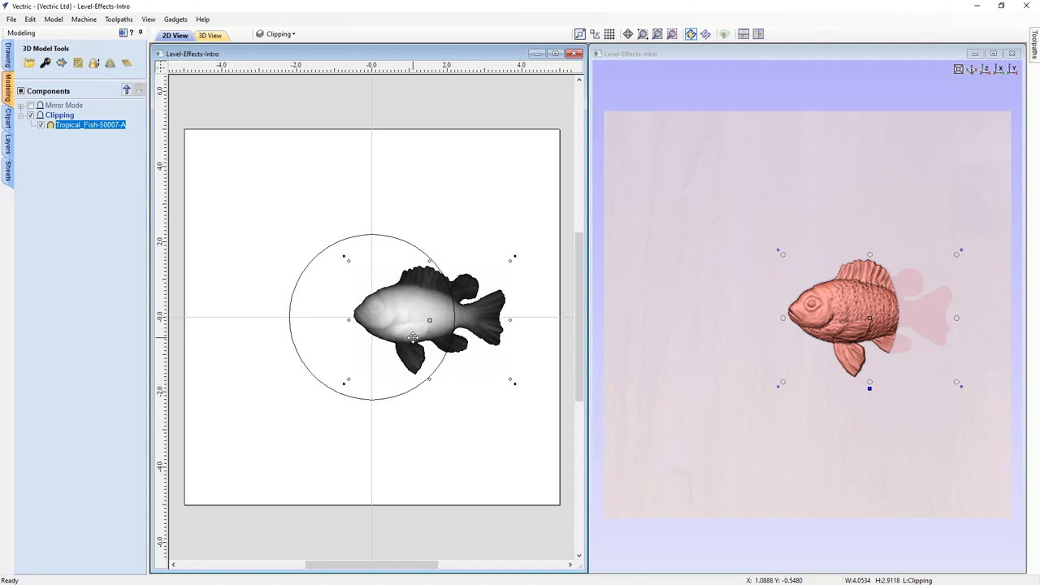
pyautogui.moveTo(422, 319)
pyautogui.mouseDown()
pyautogui.moveTo(317, 283)
pyautogui.moveTo(327, 300)
pyautogui.moveTo(305, 367)
pyautogui.moveTo(386, 398)
pyautogui.moveTo(421, 324)
pyautogui.mouseUp()
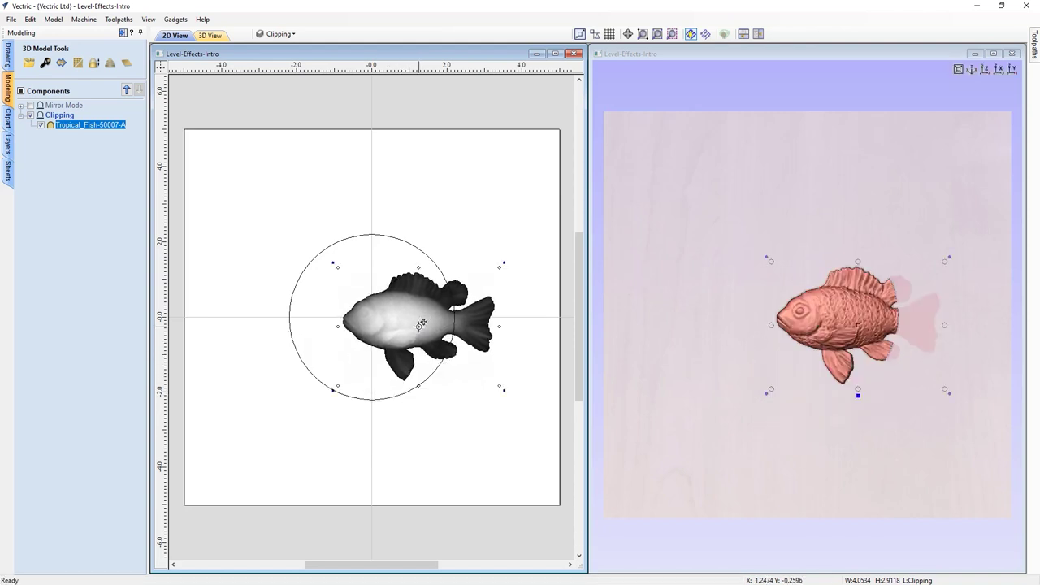
# Move the circle vector about 0.85 inches to the left and update the Clipping level's clipping to match
pyautogui.click(402, 242)
pyautogui.click(402, 243)
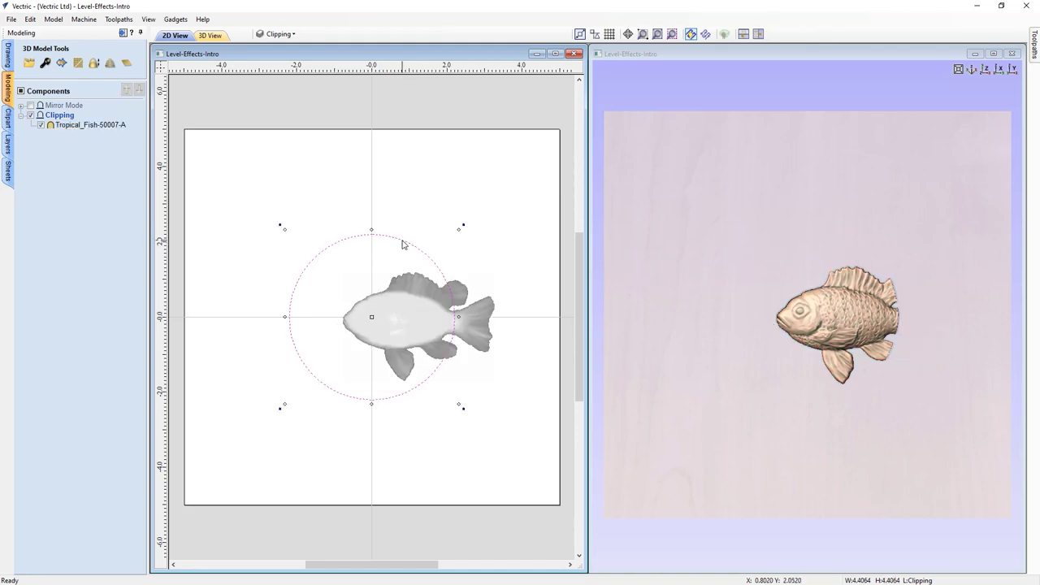
pyautogui.moveTo(371, 314); pyautogui.dragTo(339, 312)
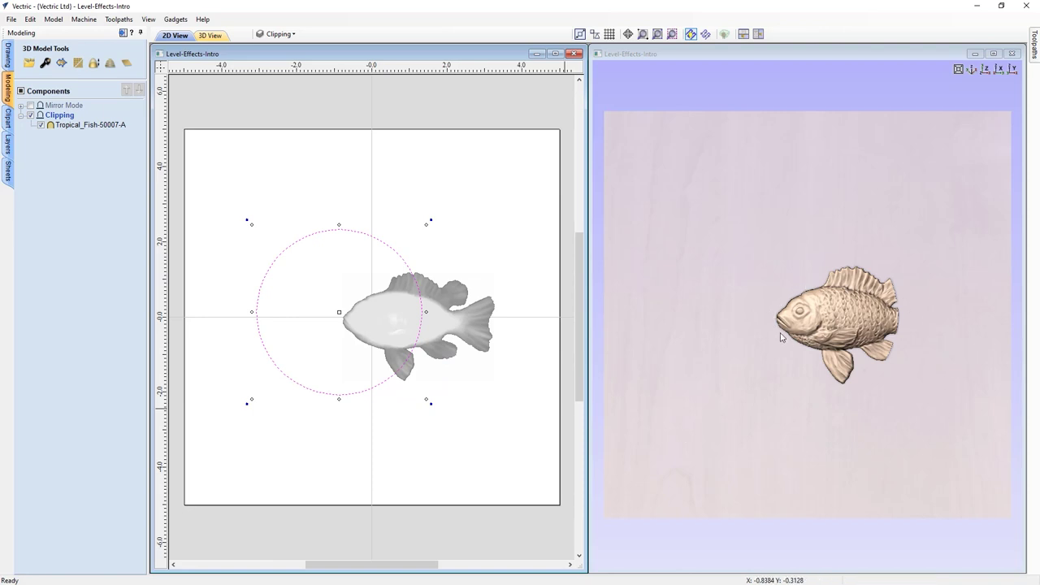
pyautogui.rightClick(48, 119)
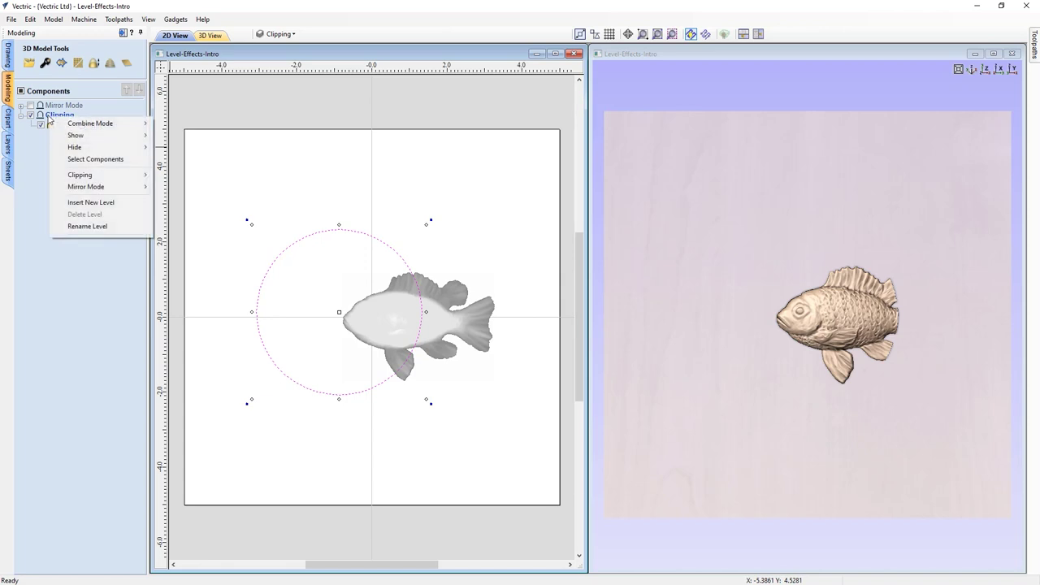
pyautogui.moveTo(70, 175)
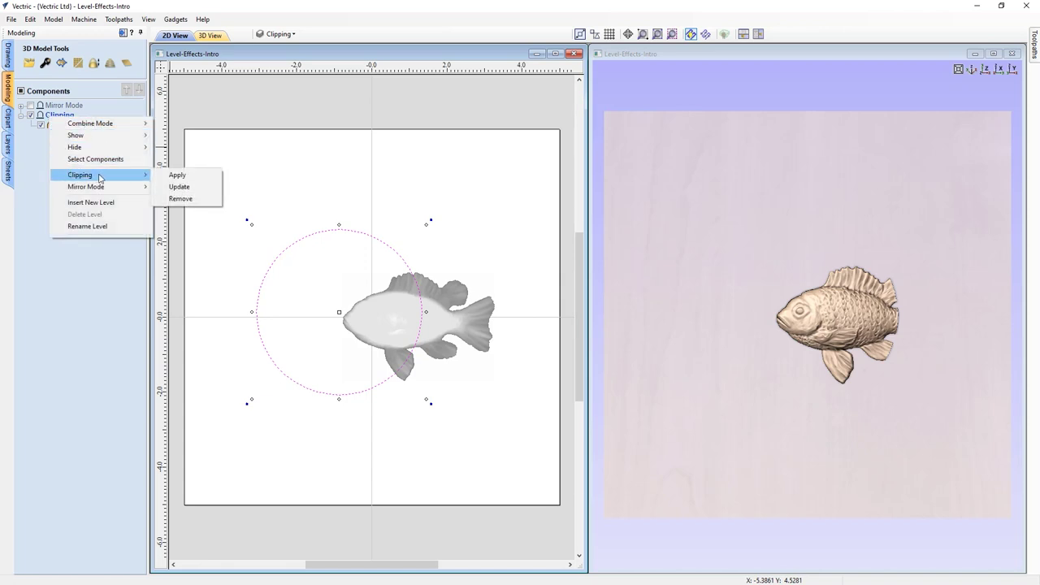
pyautogui.click(178, 187)
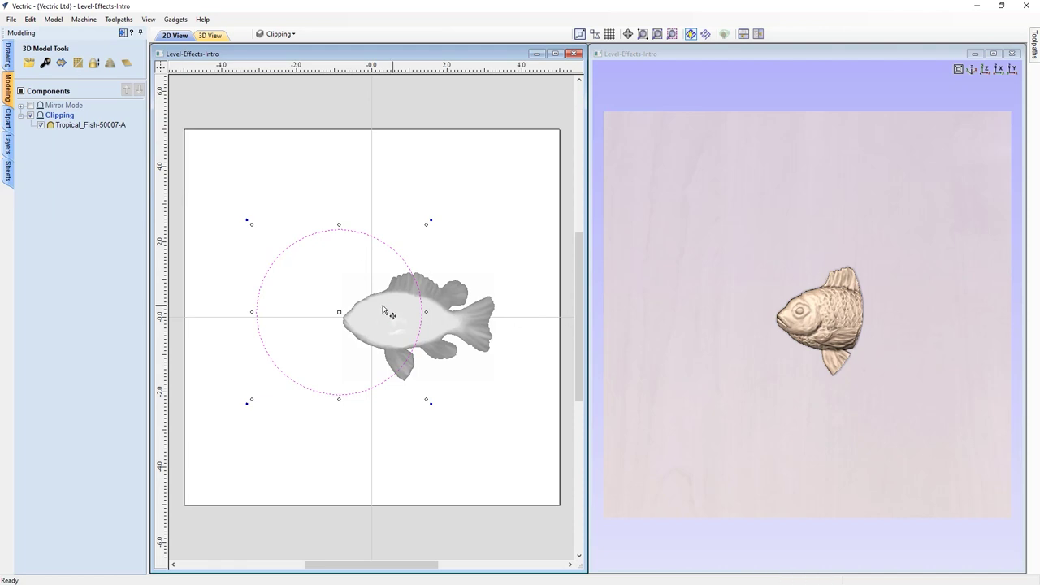
# Return the circle vector to the job's centre and update the clipping of the Clipping level
pyautogui.moveTo(339, 312); pyautogui.dragTo(371, 316)
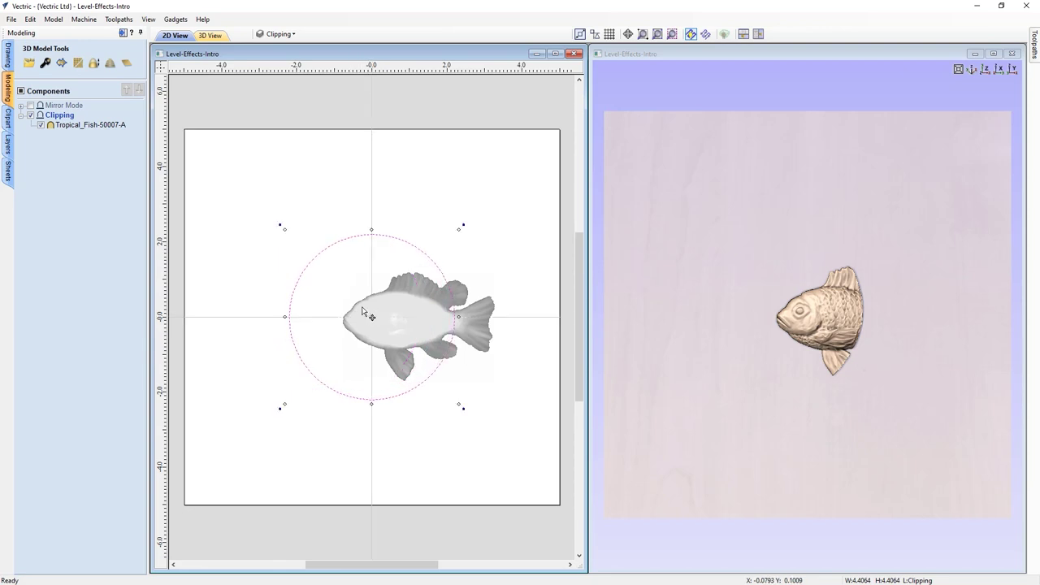
pyautogui.rightClick(68, 130)
pyautogui.moveTo(94, 177)
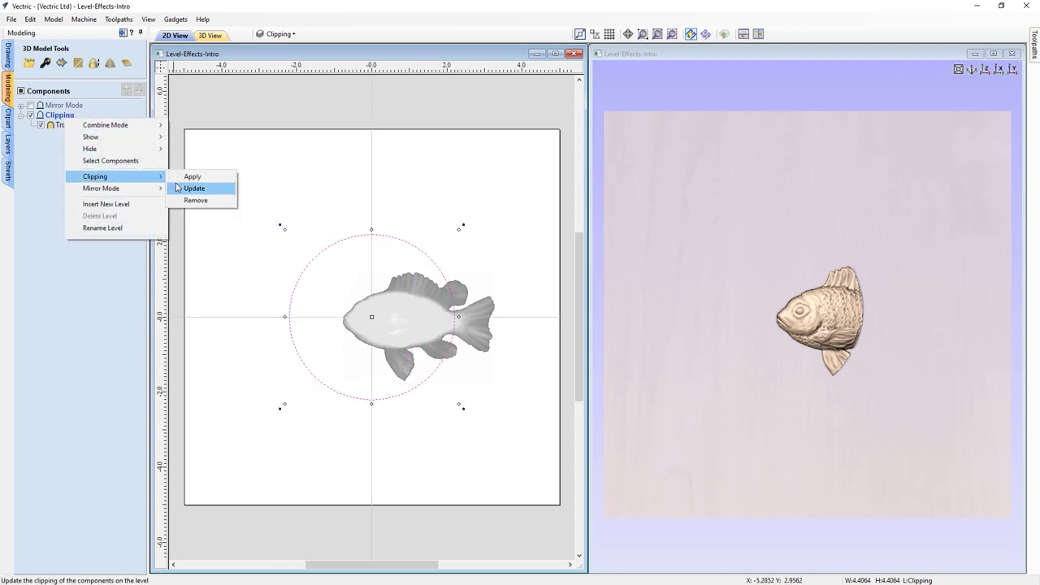
pyautogui.click(193, 190)
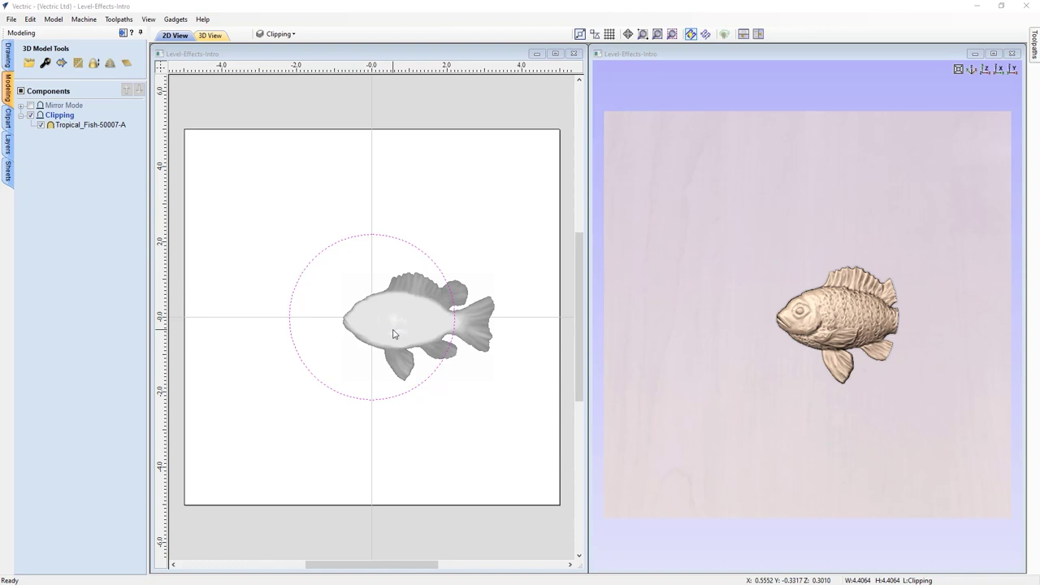
# Create a vector boundary from the clipped fish component, and briefly hide the fish to inspect the outline
pyautogui.click(393, 334)
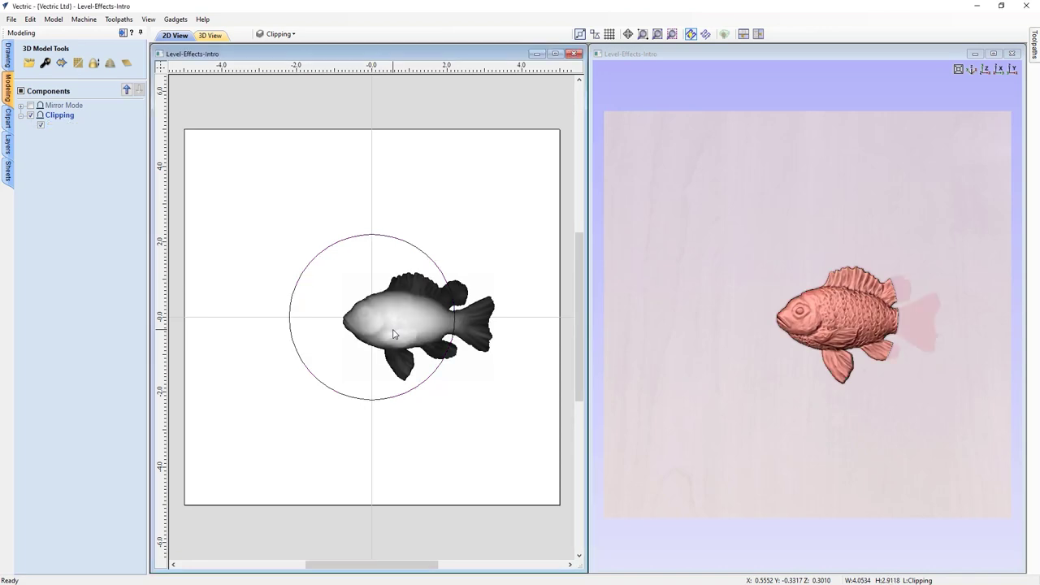
pyautogui.click(63, 68)
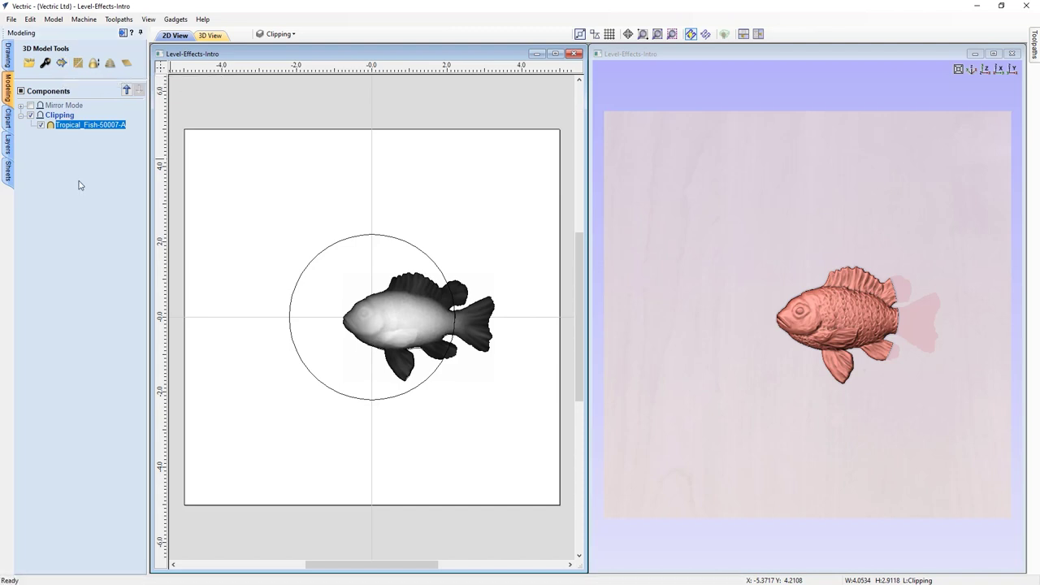
pyautogui.click(41, 126)
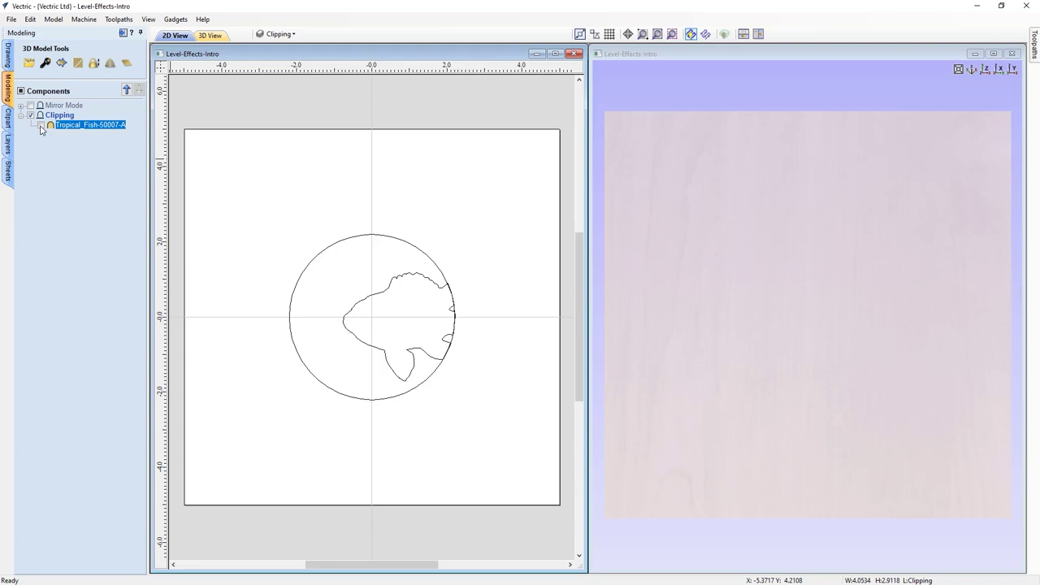
pyautogui.click(40, 126)
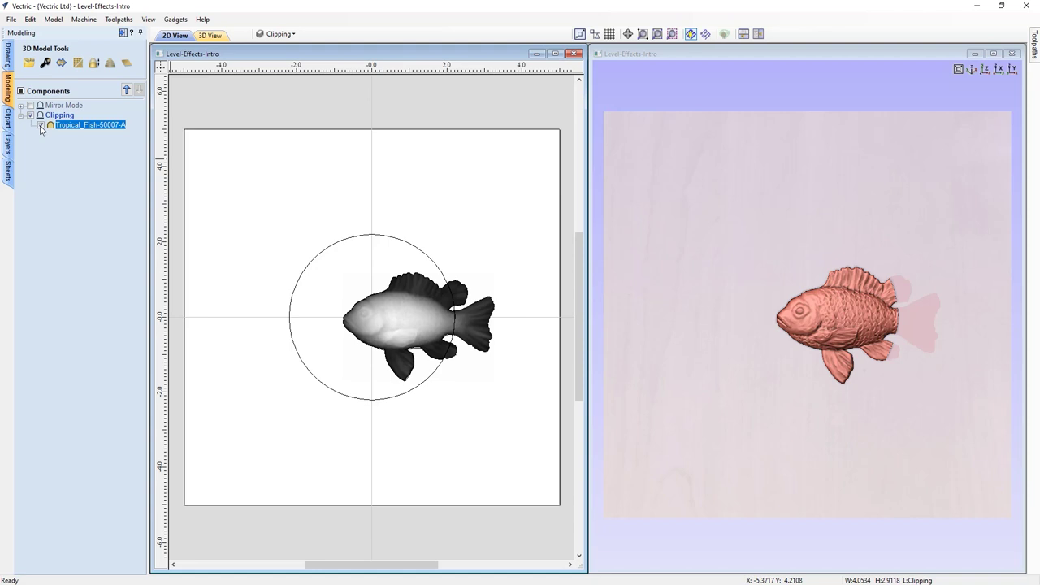
# Rename the Clipping level as "Clipping - Clip"
pyautogui.click(41, 126)
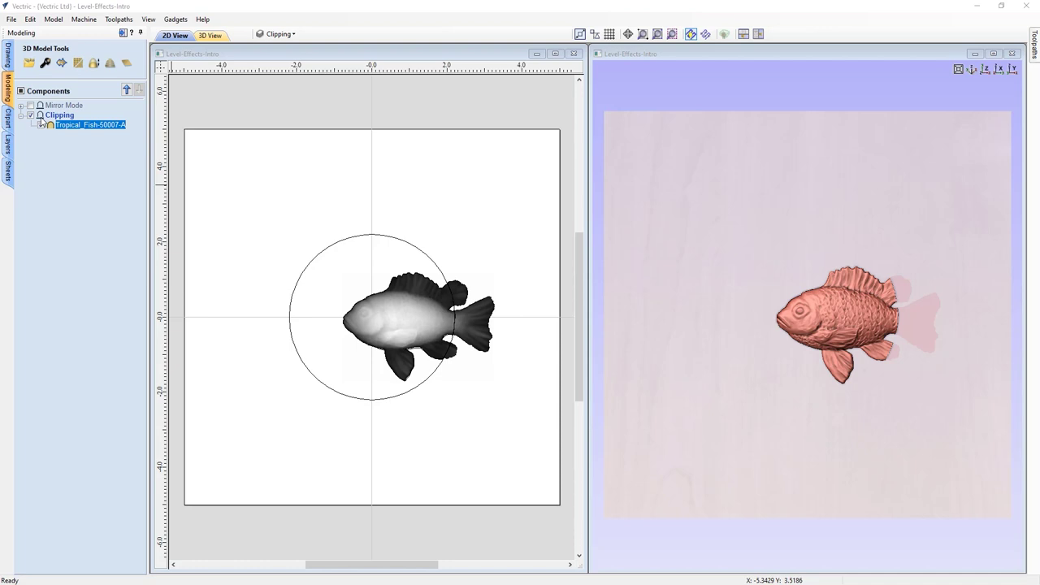
pyautogui.click(50, 116)
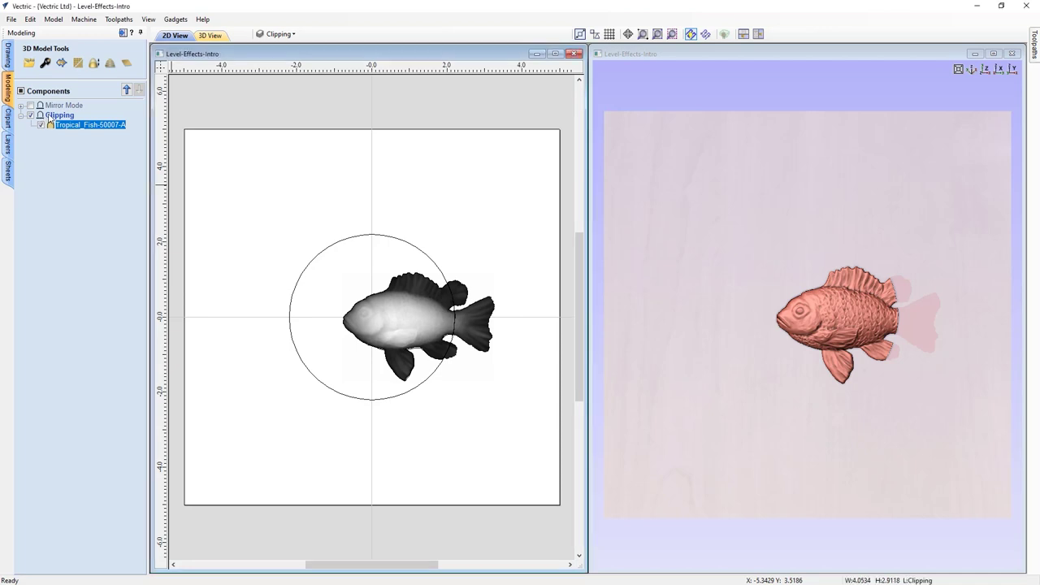
pyautogui.click(78, 115)
pyautogui.write('Clip')
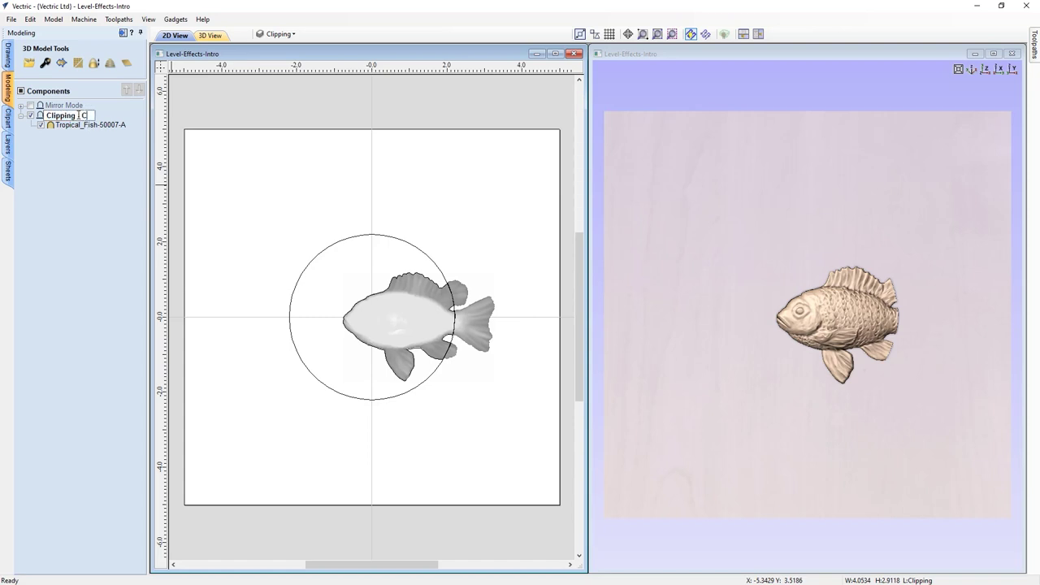
pyautogui.press('Return')
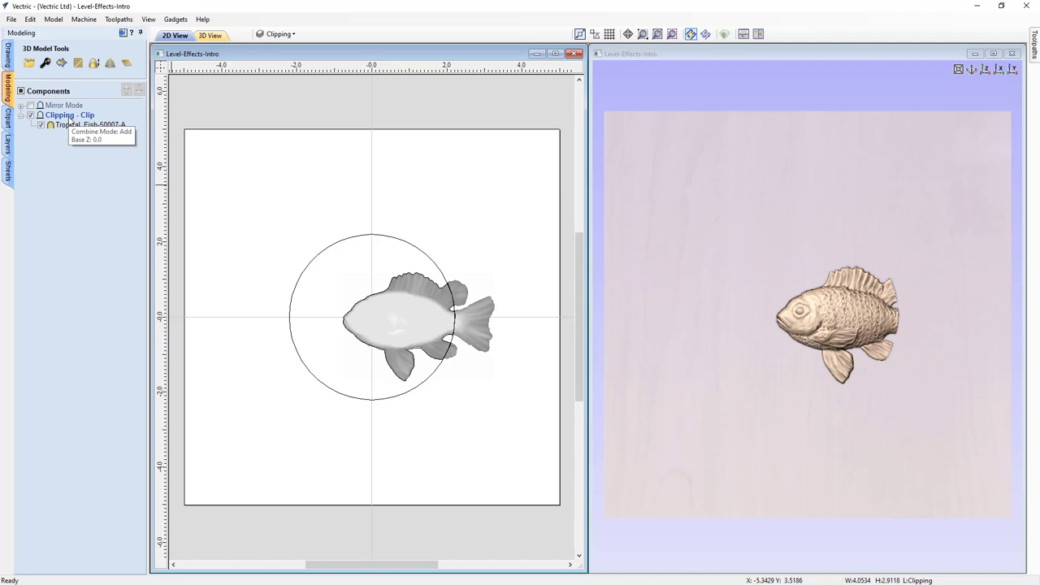
# Hide and collapse the Clipping - Clip level, and expand, show and select the Mirror Mode level
pyautogui.click(31, 116)
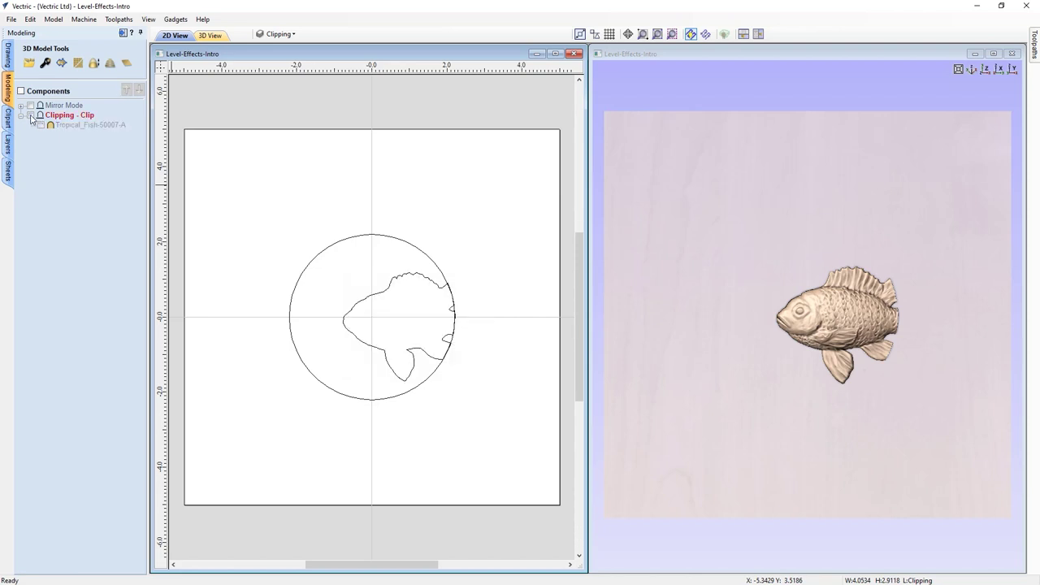
pyautogui.click(21, 115)
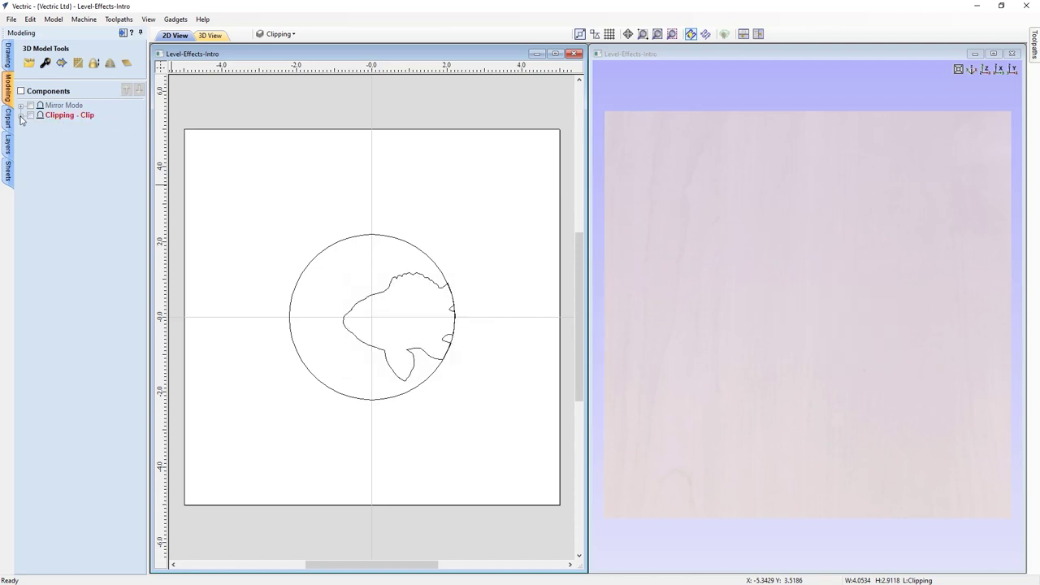
pyautogui.click(21, 106)
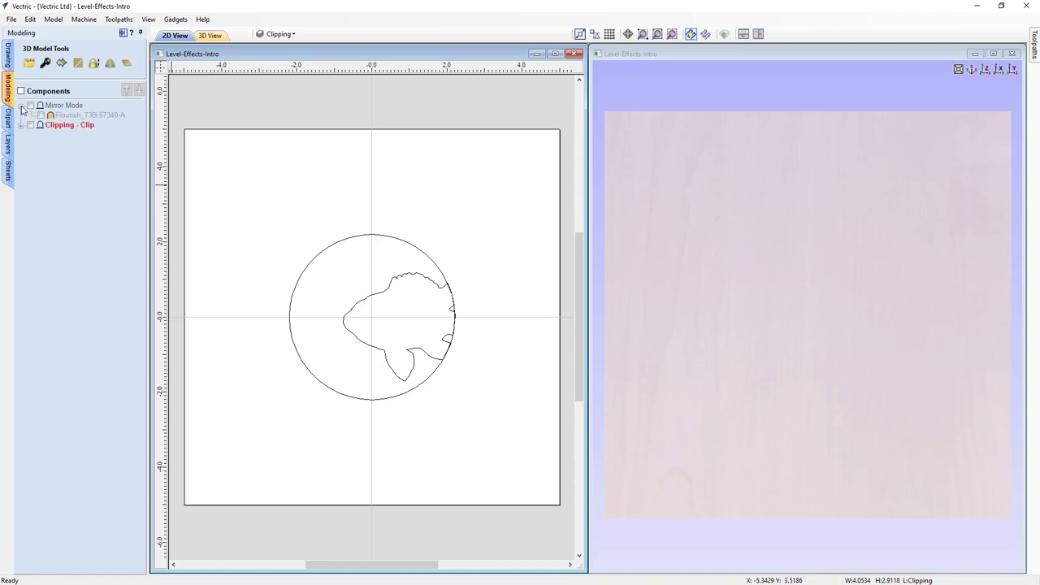
pyautogui.click(30, 106)
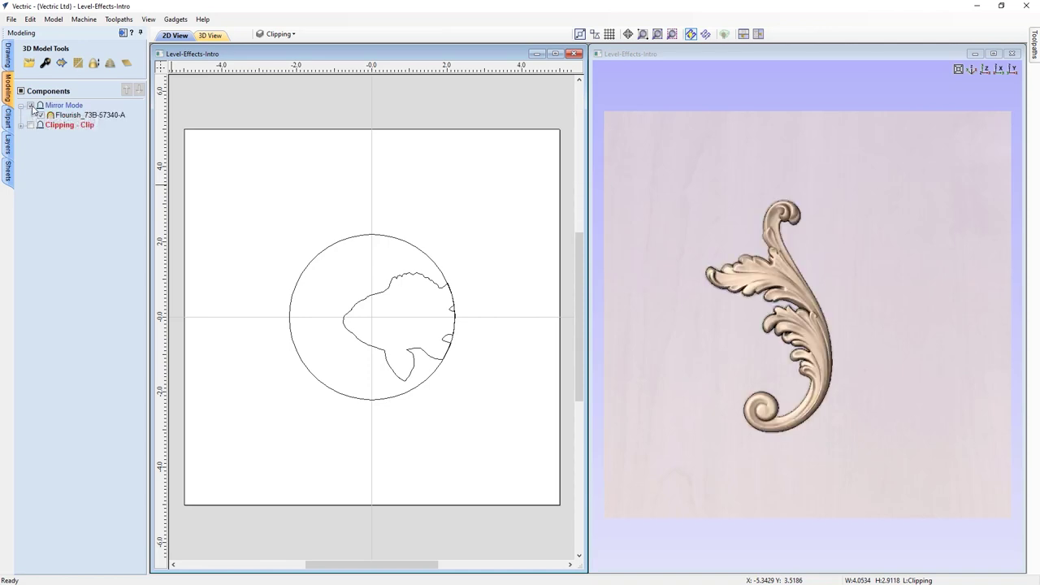
pyautogui.click(57, 107)
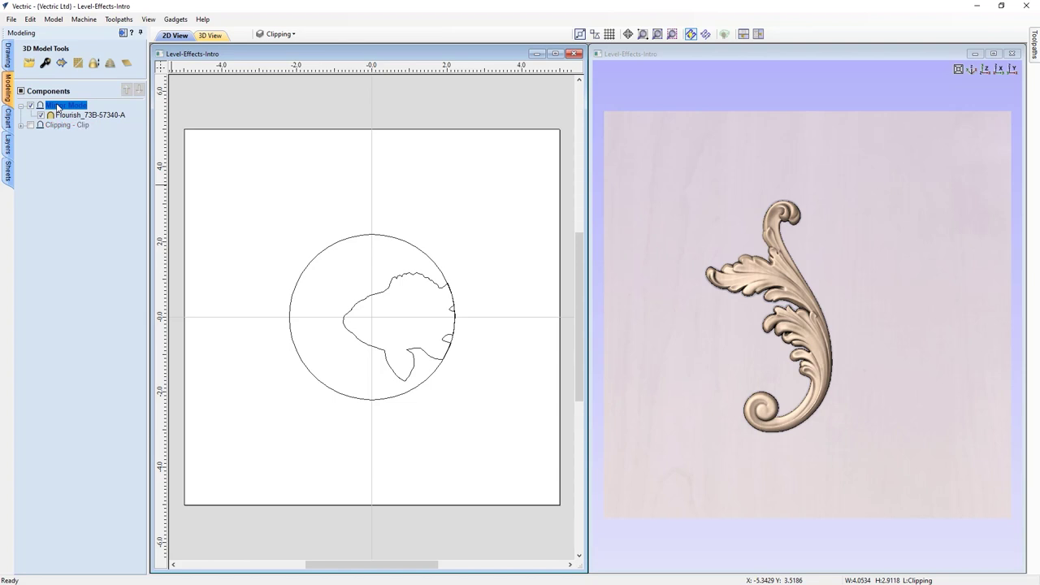
# Hide the Clipping layer and make the Mirror Mode layer visible and active
pyautogui.click(279, 36)
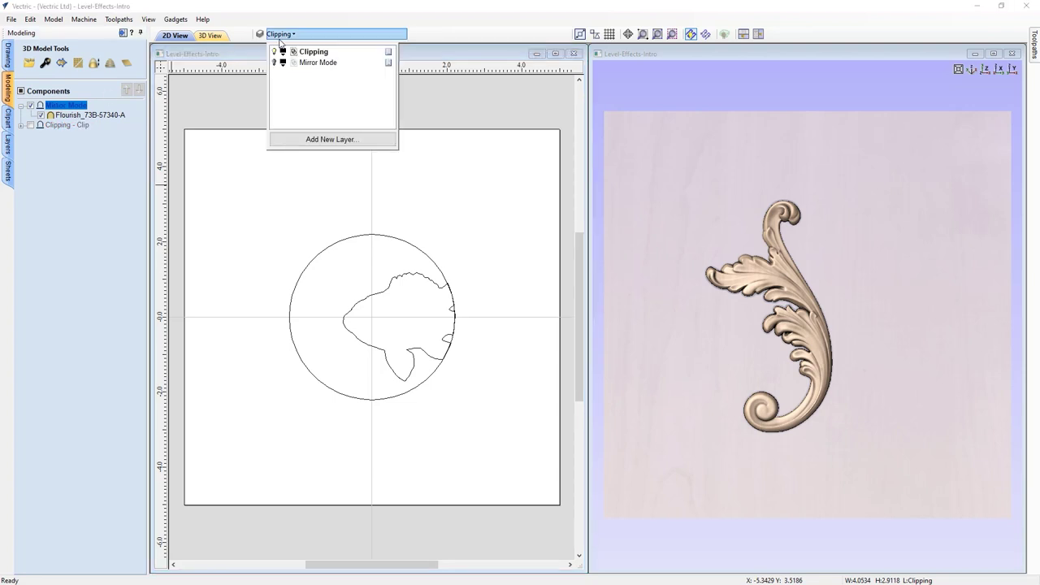
pyautogui.click(273, 51)
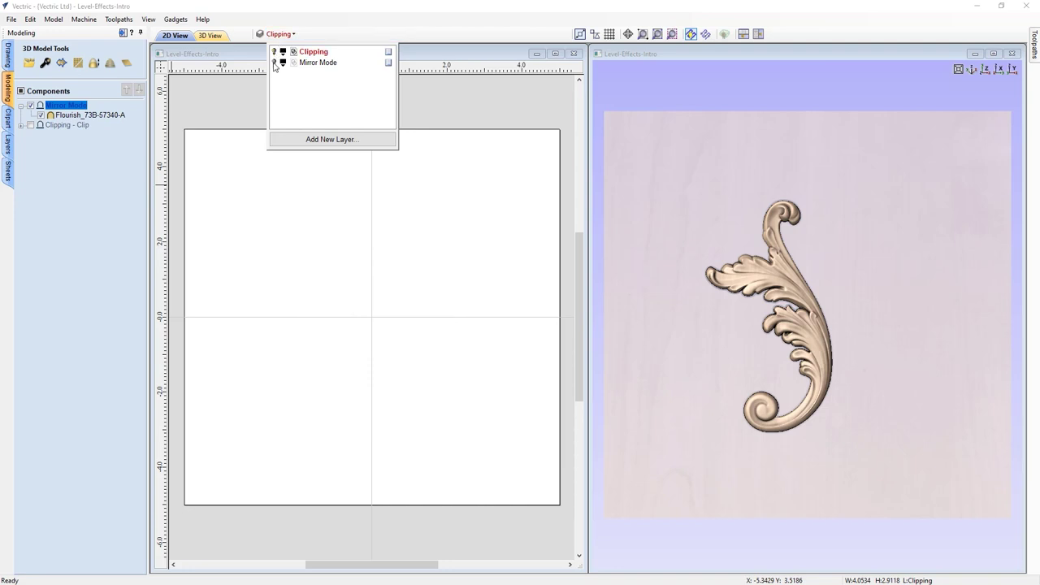
pyautogui.click(316, 63)
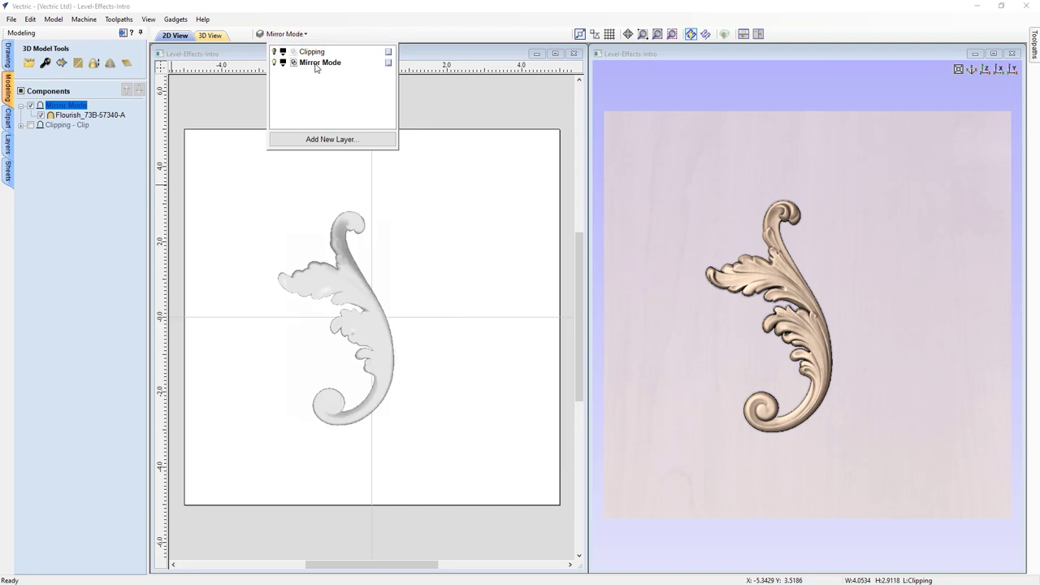
pyautogui.click(229, 95)
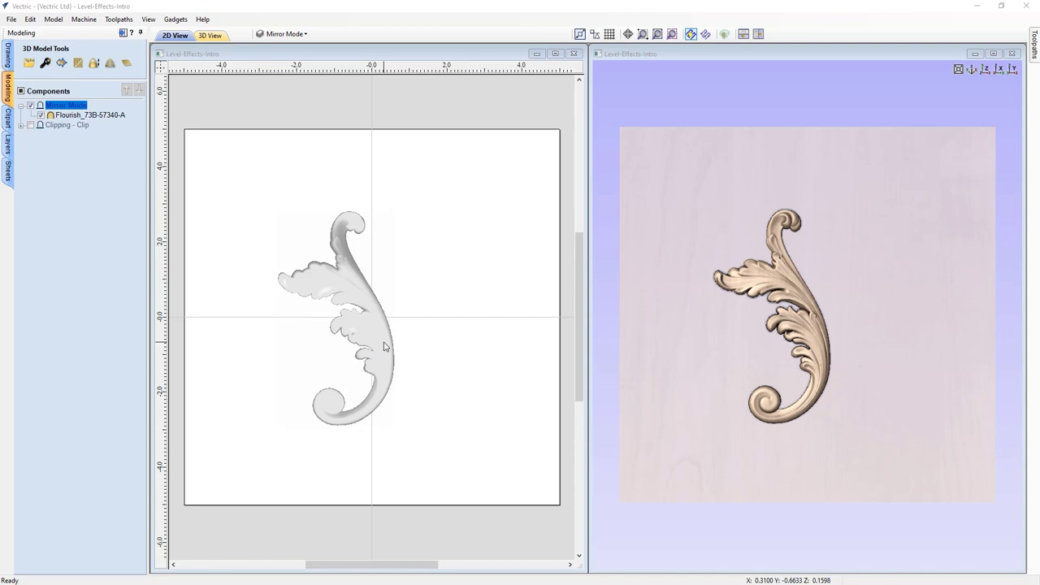
# Apply the Left to Right mirror mode to the Mirror Mode level in a straight-down 3D view
pyautogui.moveTo(742, 490); pyautogui.dragTo(718, 344)
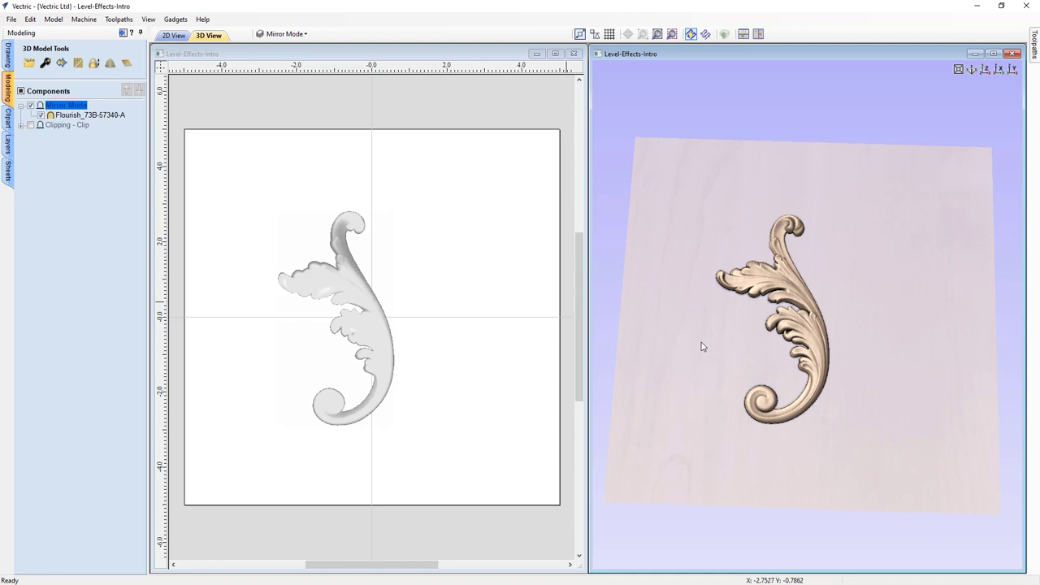
pyautogui.click(985, 70)
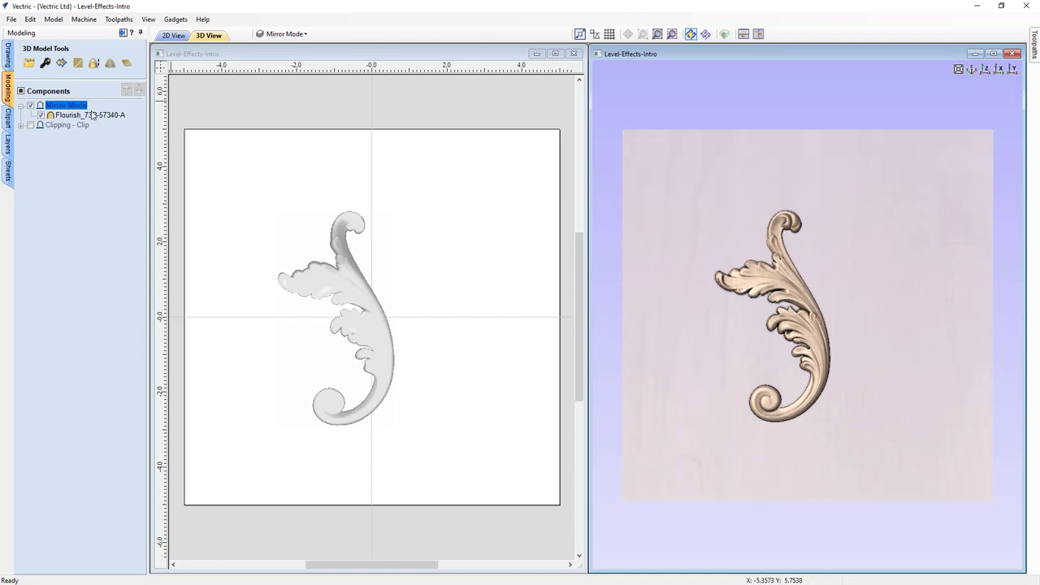
pyautogui.moveTo(104, 120)
pyautogui.rightClick(72, 109)
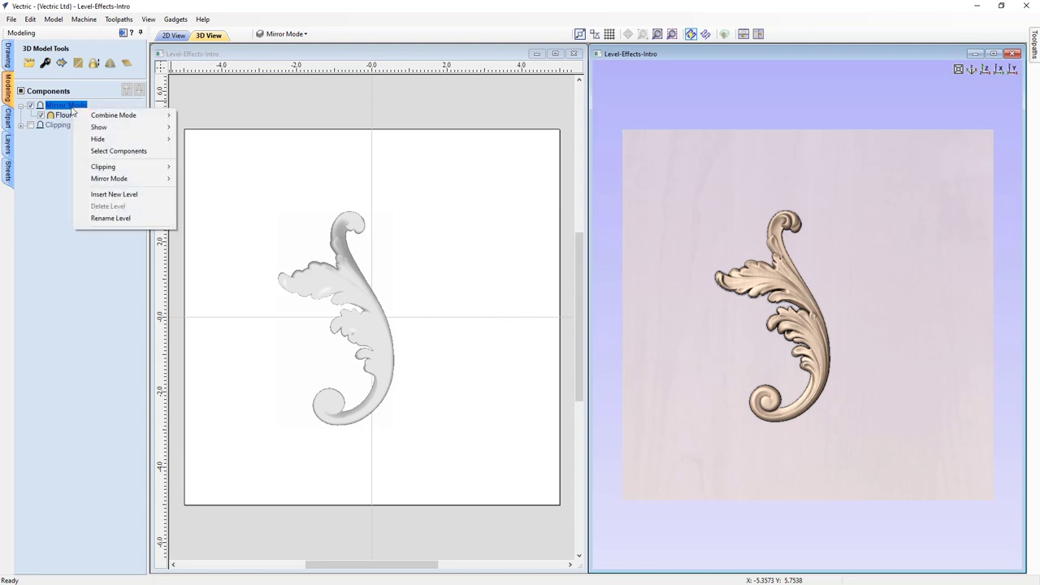
pyautogui.moveTo(102, 180)
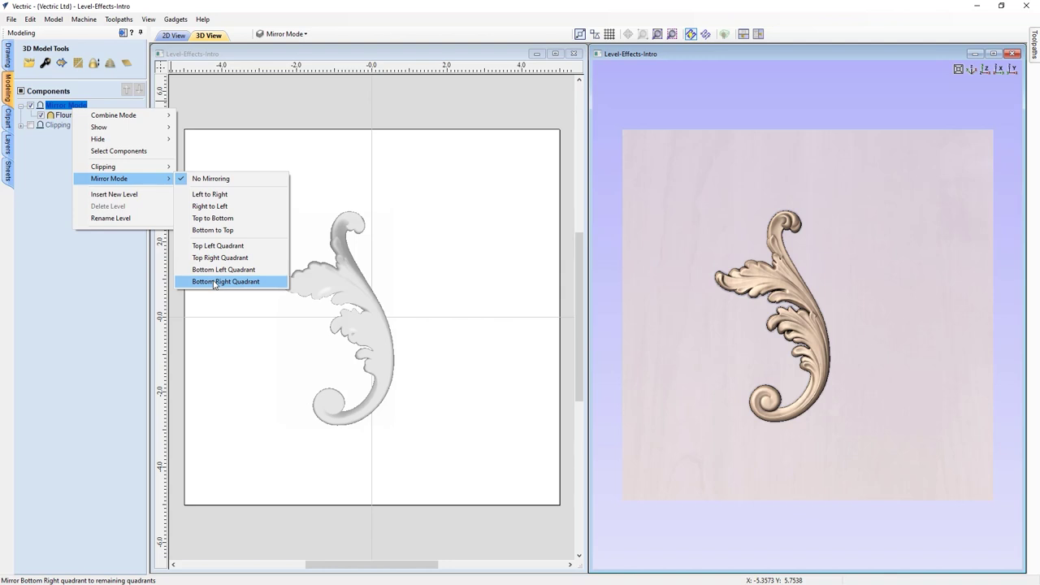
pyautogui.click(209, 194)
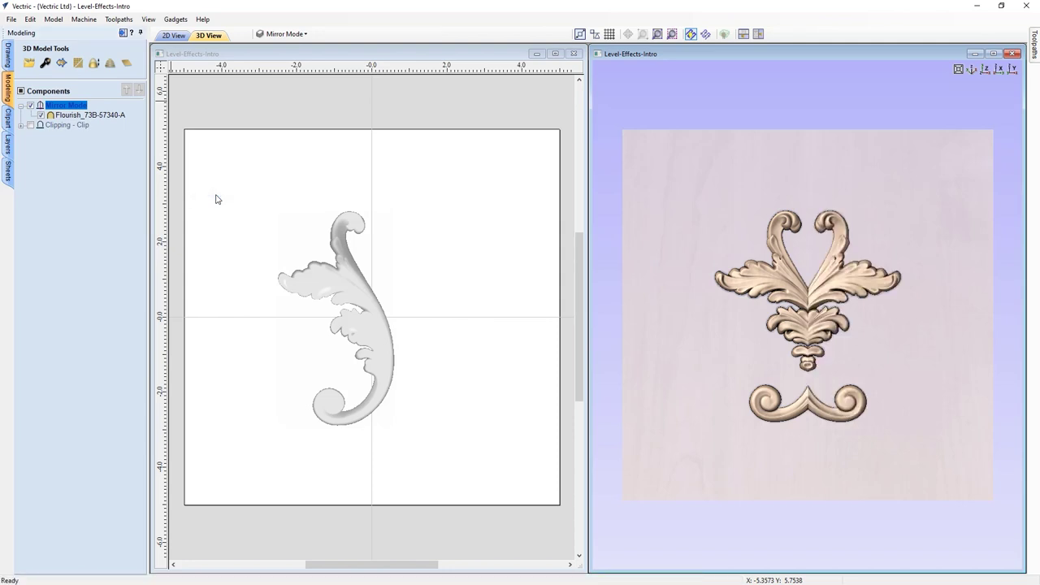
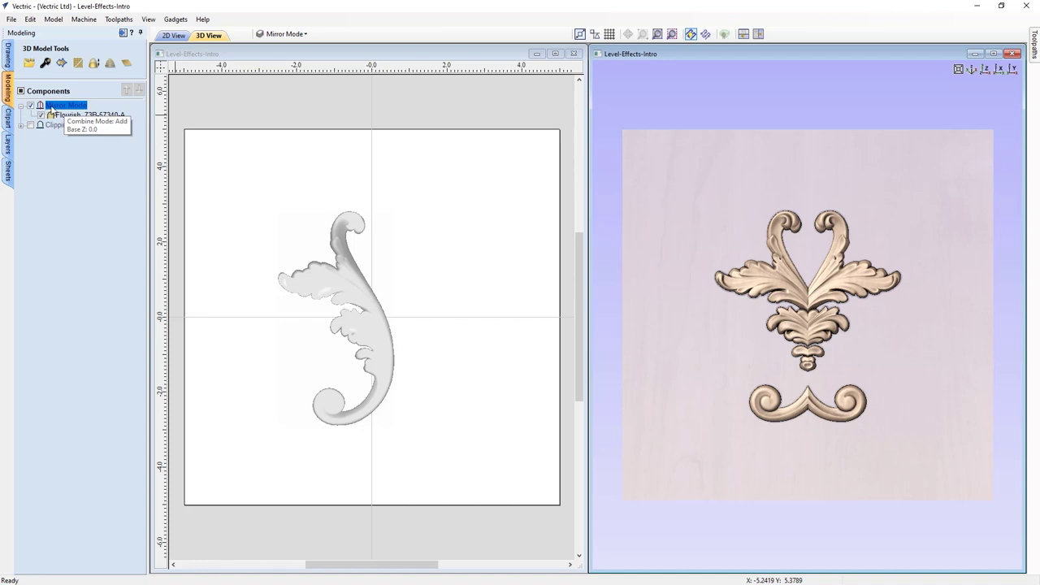
# Switch the Mirror Mode level's mirroring to Top to Bottom and then to Bottom to Top
pyautogui.rightClick(52, 108)
pyautogui.moveTo(80, 178)
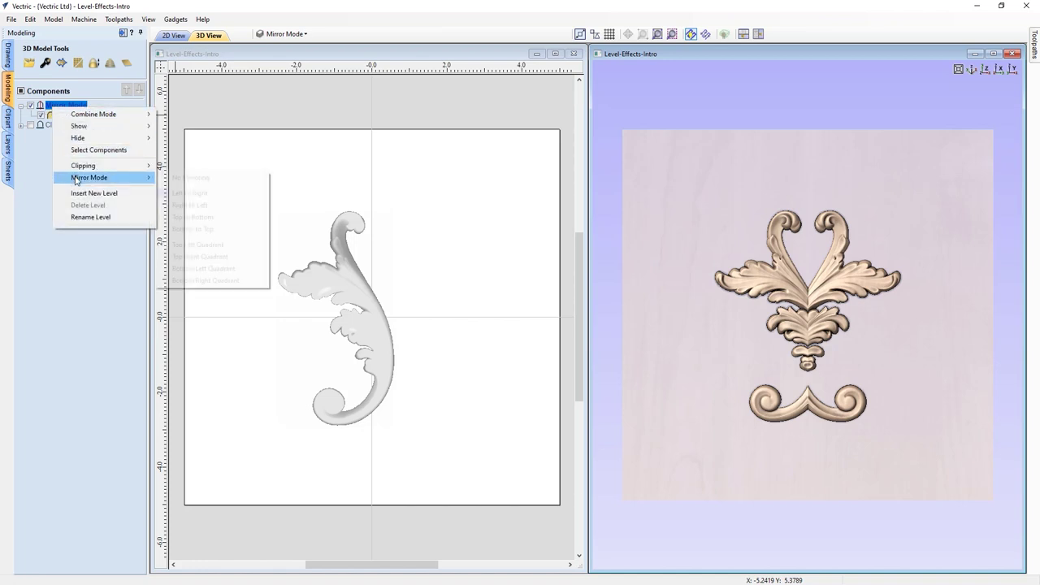
pyautogui.click(180, 217)
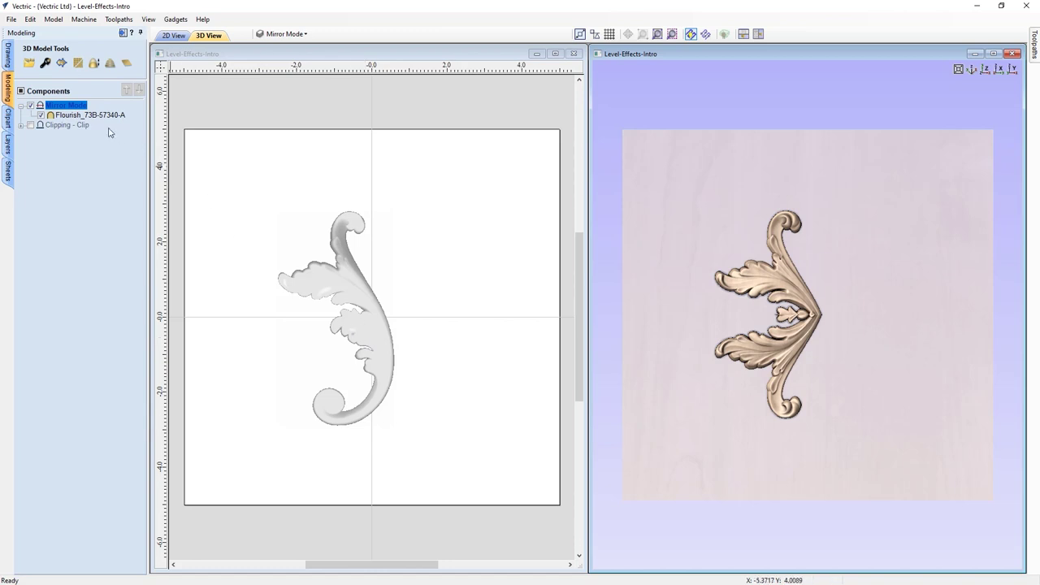
pyautogui.rightClick(81, 109)
pyautogui.moveTo(116, 180)
pyautogui.click(209, 231)
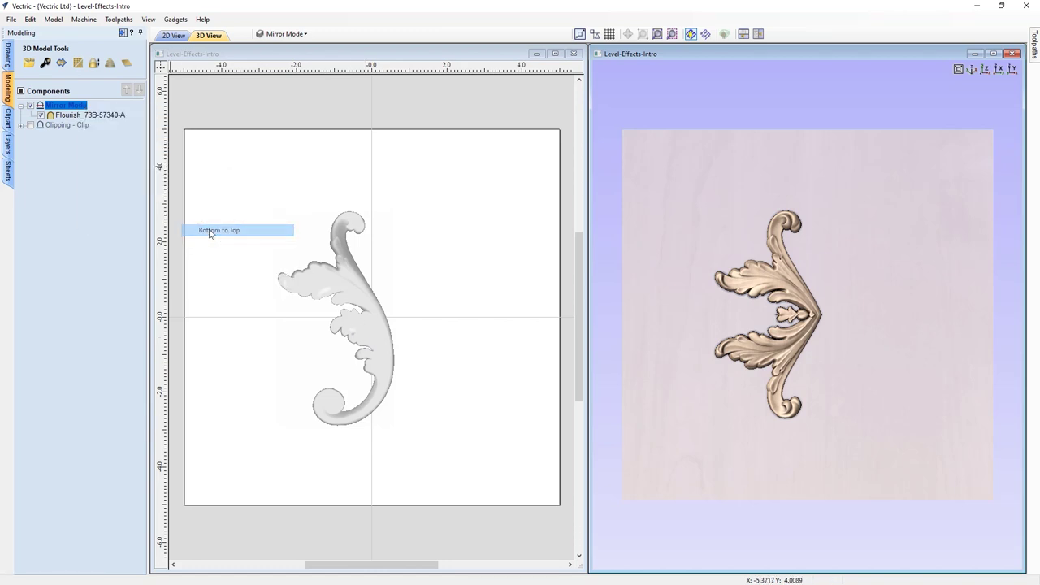
# Try the Top Left Quadrant and then the Top Right Quadrant mirroring on the Mirror Mode level
pyautogui.rightClick(69, 107)
pyautogui.moveTo(112, 179)
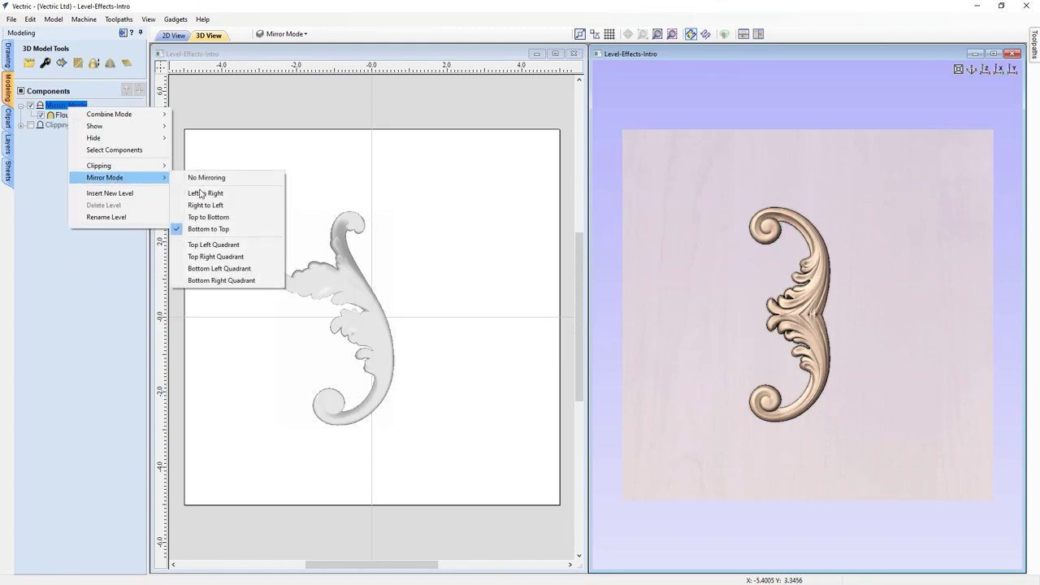
pyautogui.click(208, 246)
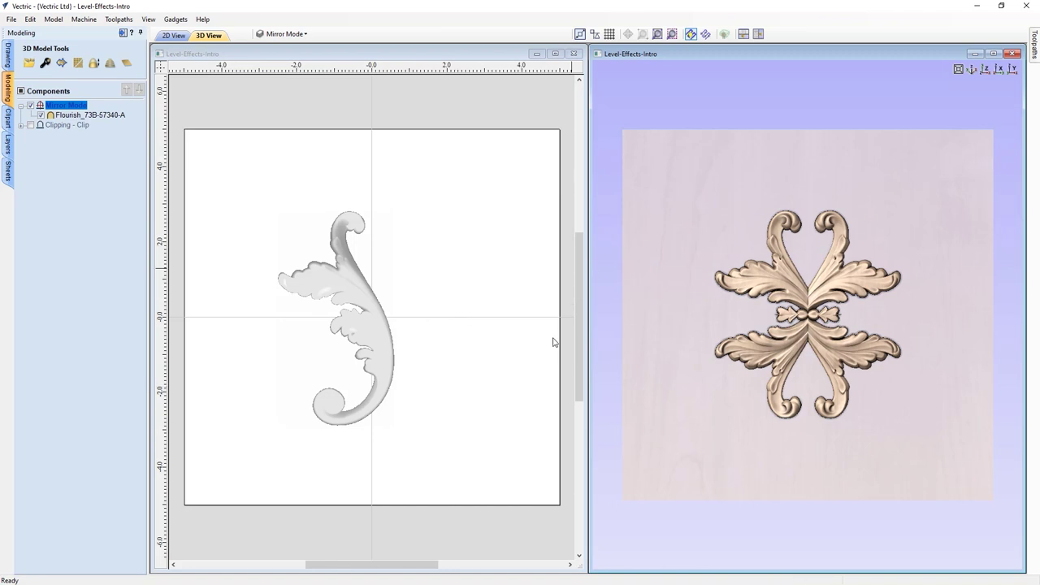
pyautogui.rightClick(73, 108)
pyautogui.moveTo(114, 179)
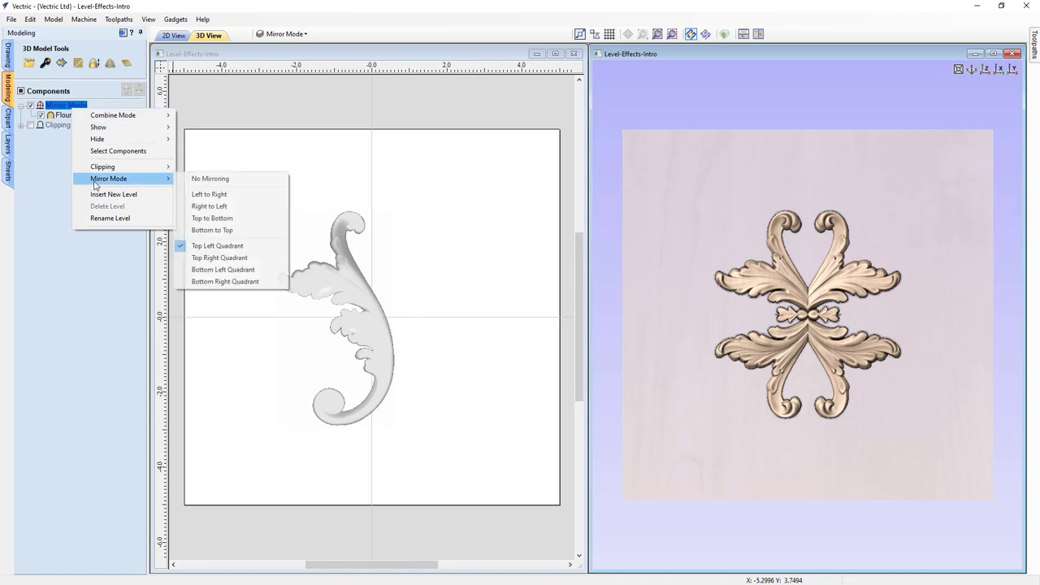
pyautogui.click(216, 258)
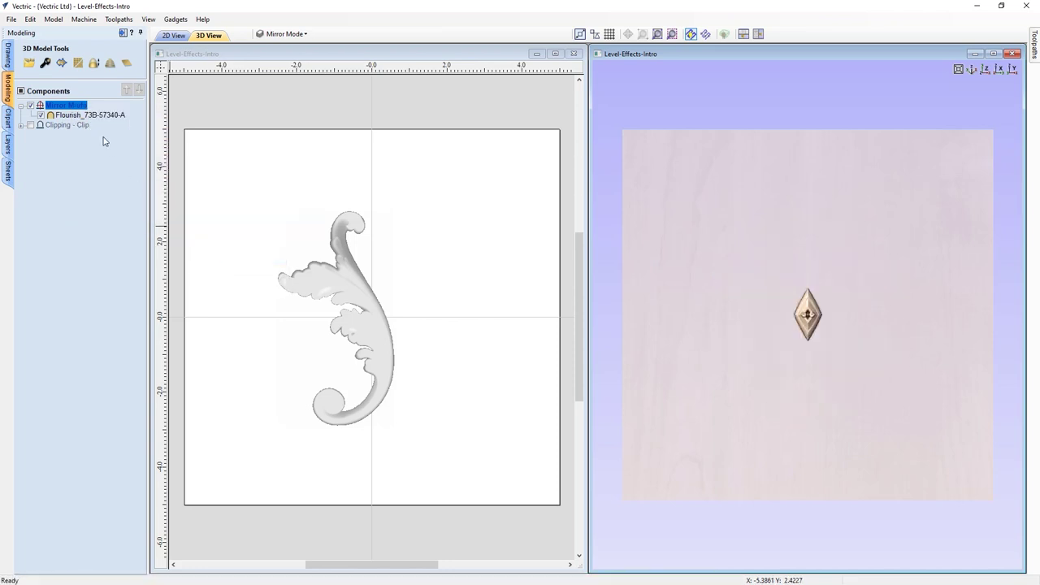
# Try Bottom Left Quadrant mirroring on the Mirror Mode level, then set it to Bottom Right Quadrant
pyautogui.rightClick(79, 108)
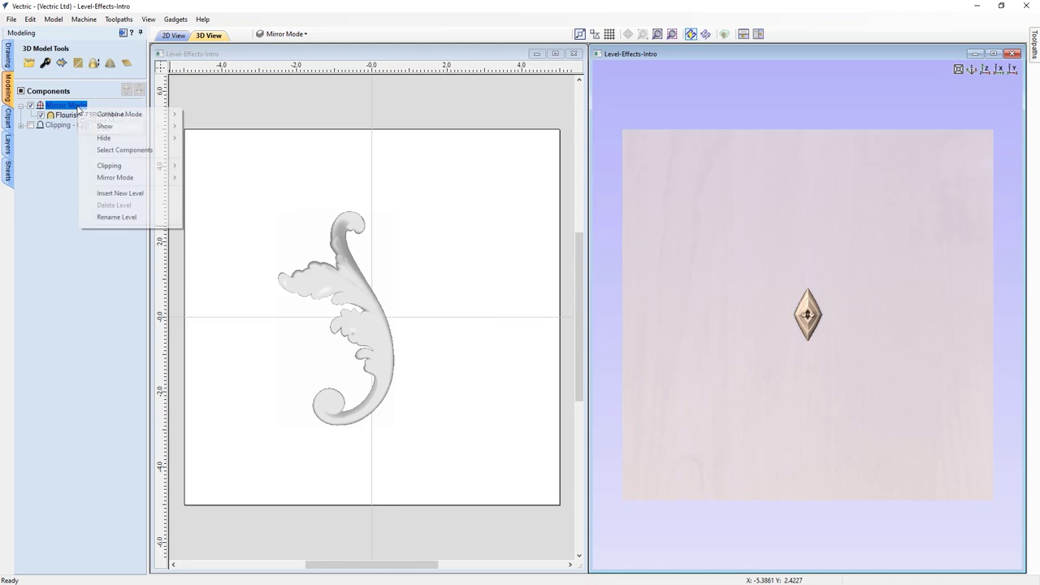
pyautogui.moveTo(148, 180)
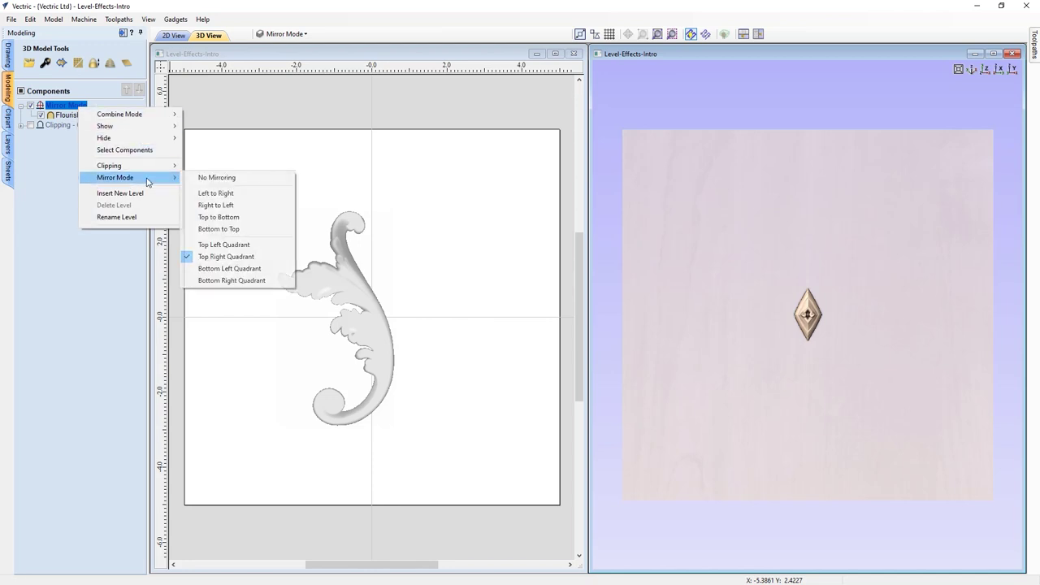
pyautogui.click(226, 268)
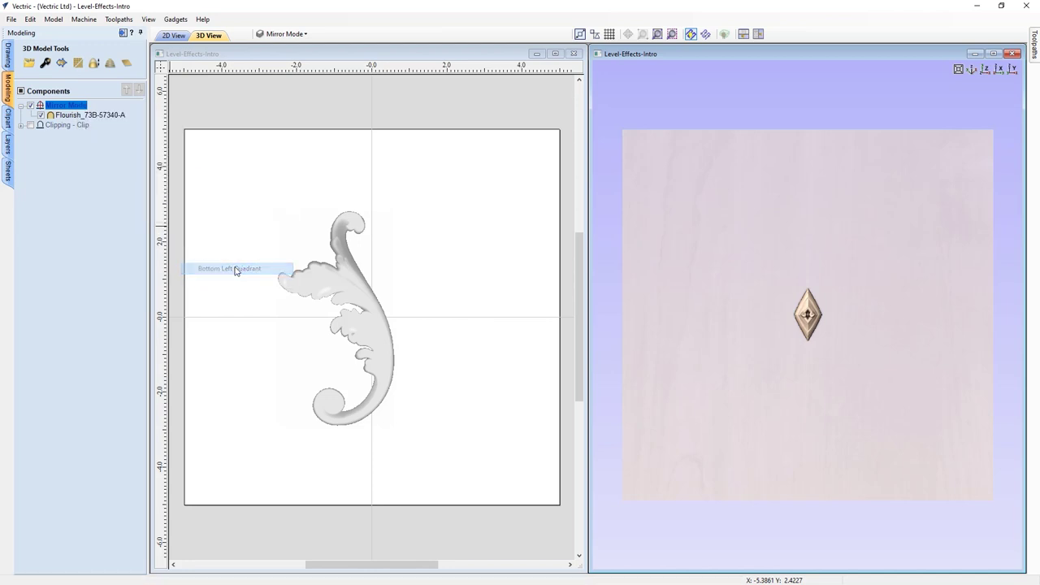
pyautogui.rightClick(75, 104)
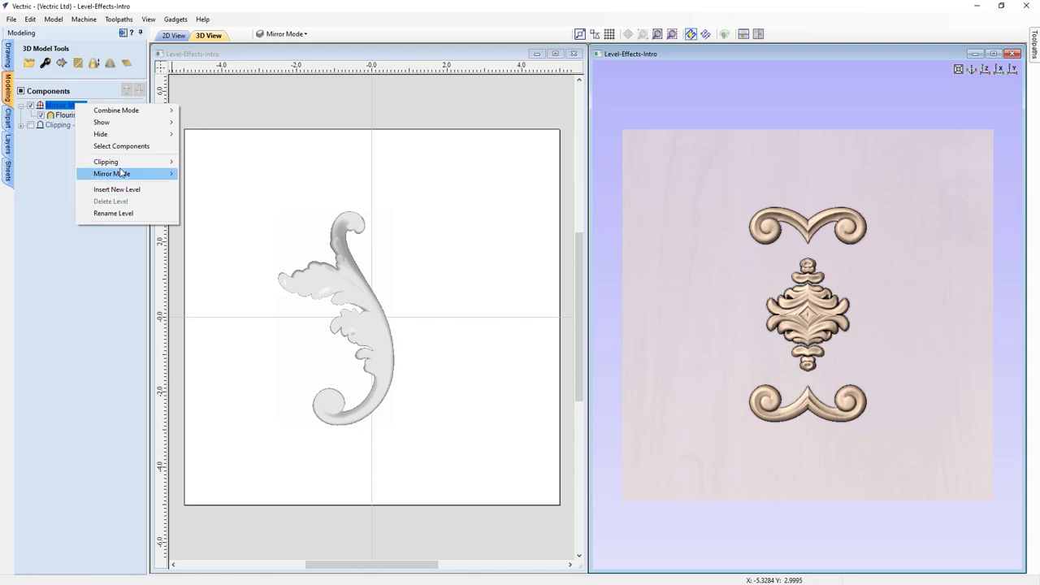
pyautogui.moveTo(121, 173)
pyautogui.click(226, 276)
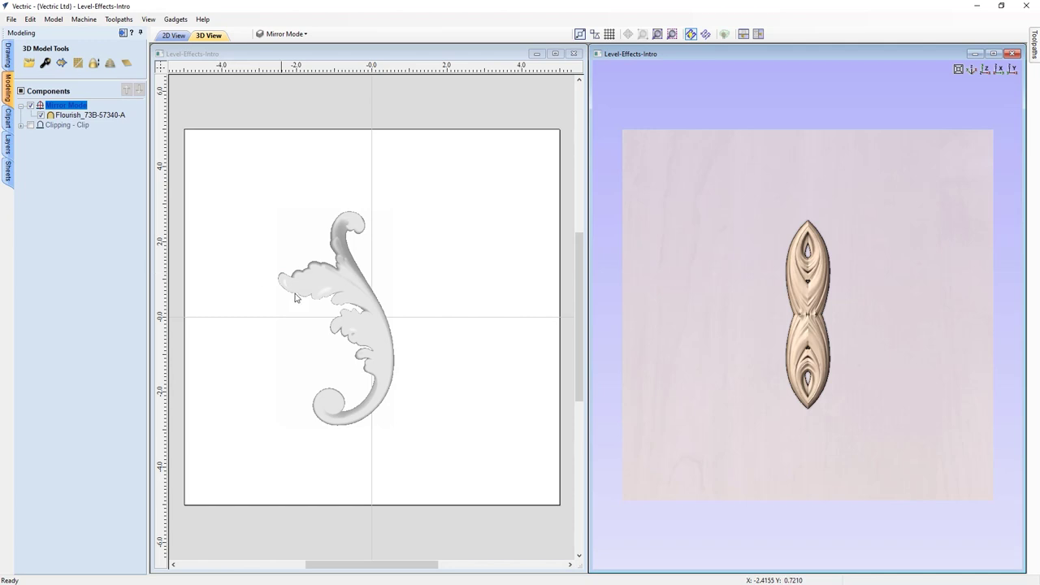
# Move the flourish component about 0.6 inches to the left and rotate it about 90 degrees counter-clockwise
pyautogui.click(360, 303)
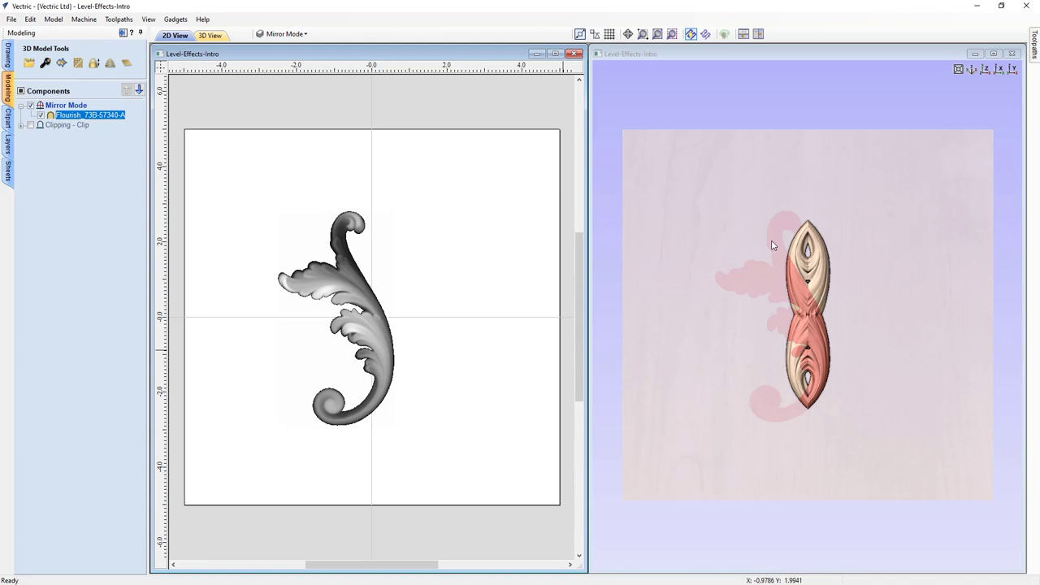
pyautogui.click(353, 325)
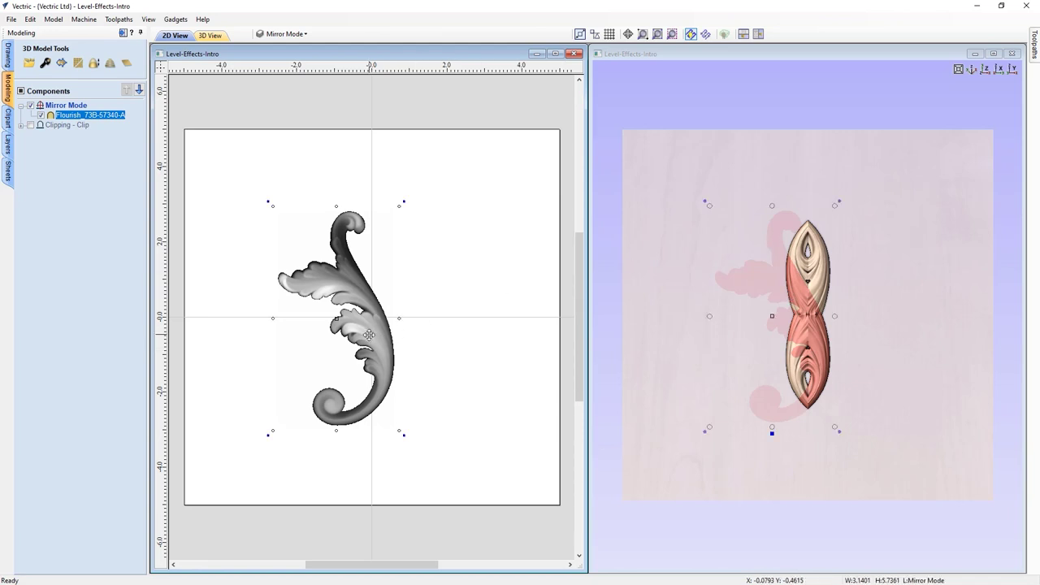
pyautogui.moveTo(352, 325); pyautogui.dragTo(321, 310)
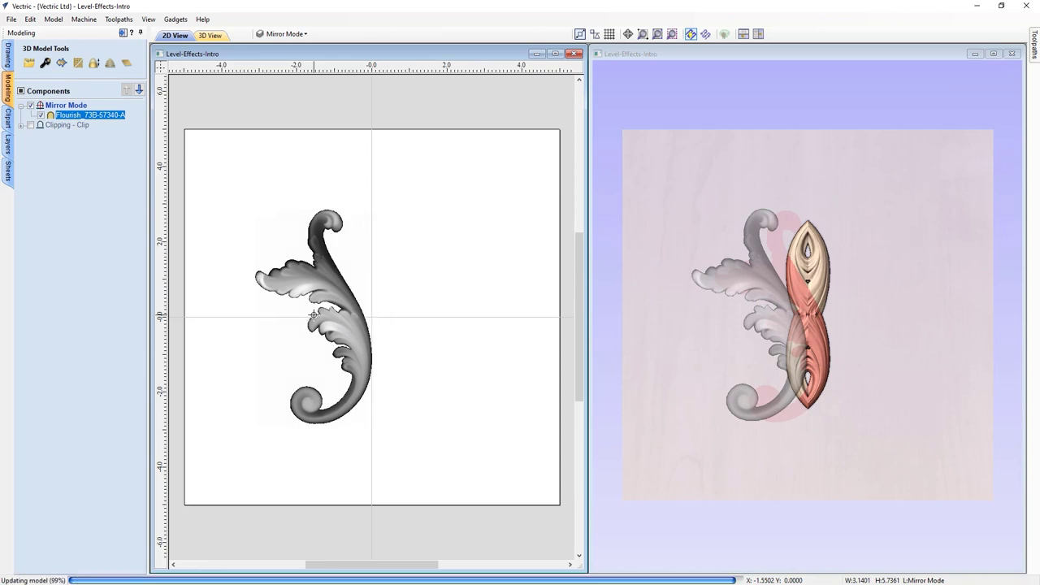
pyautogui.moveTo(380, 201); pyautogui.dragTo(249, 281)
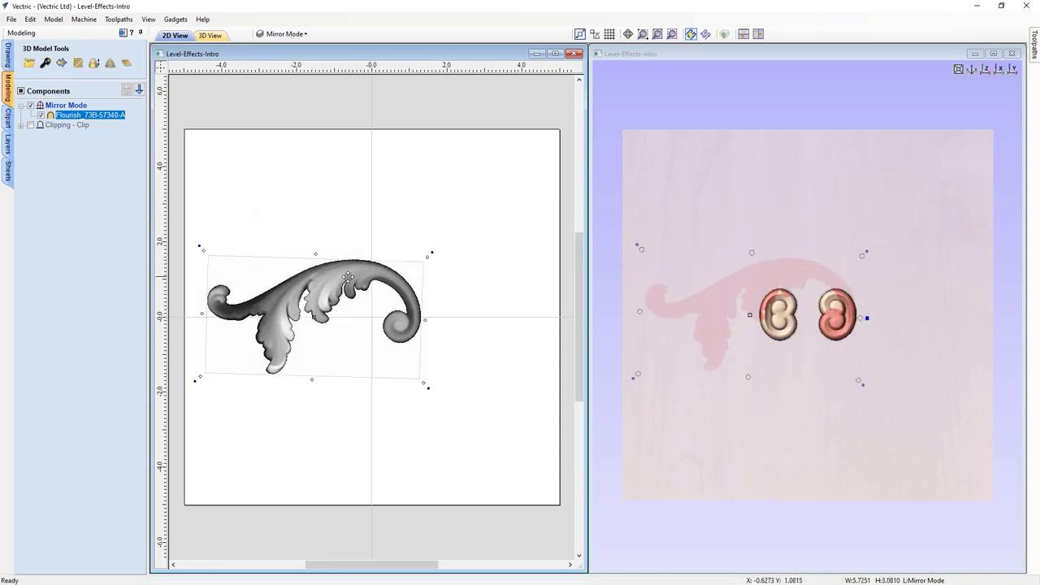
# Move the flourish about 1.8 inches right and 1.2 inches down, and create a vector boundary around its mirrored shape
pyautogui.moveTo(358, 288); pyautogui.dragTo(411, 326)
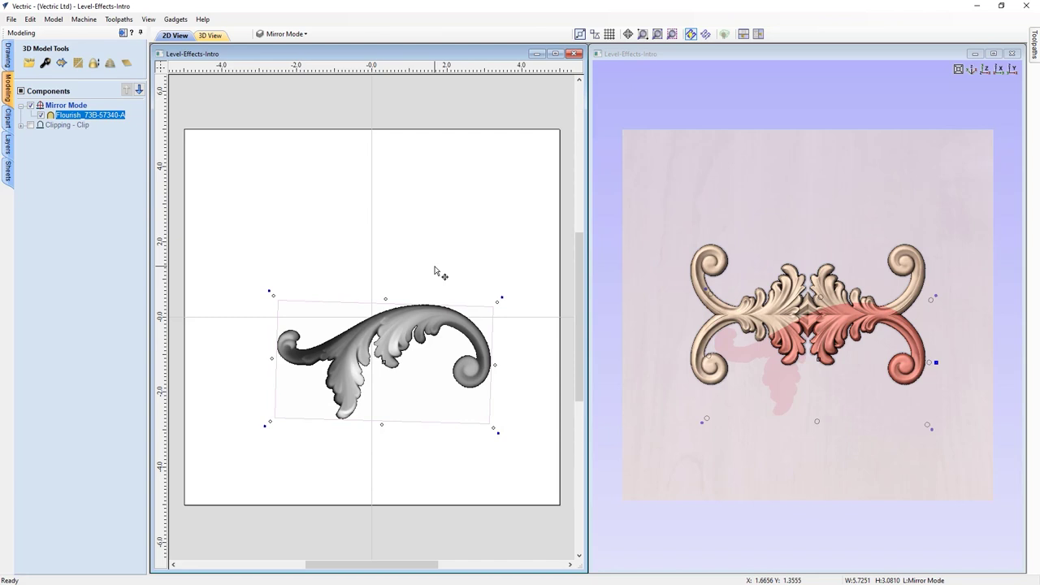
pyautogui.press('Escape')
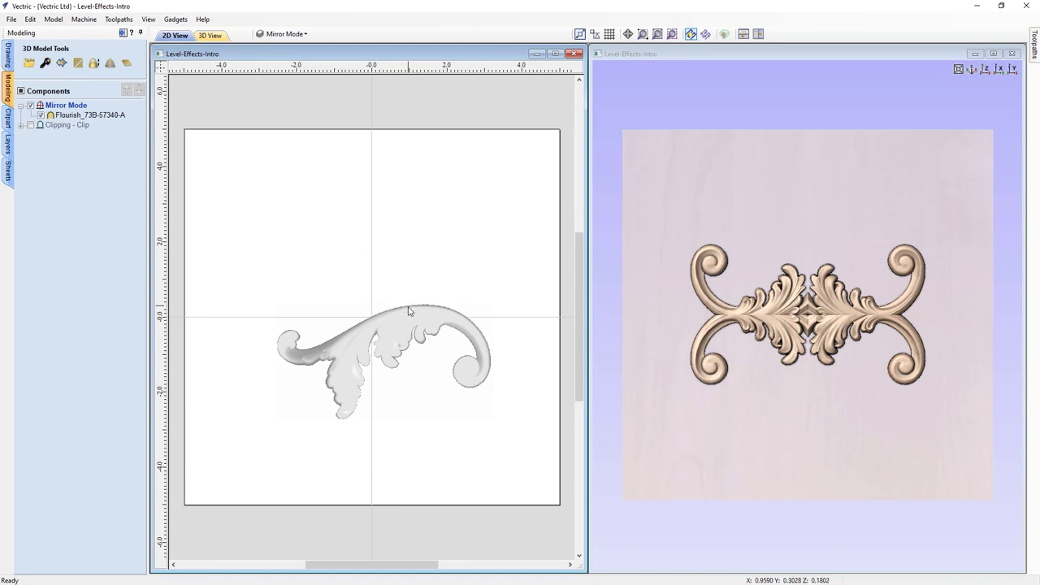
pyautogui.click(89, 115)
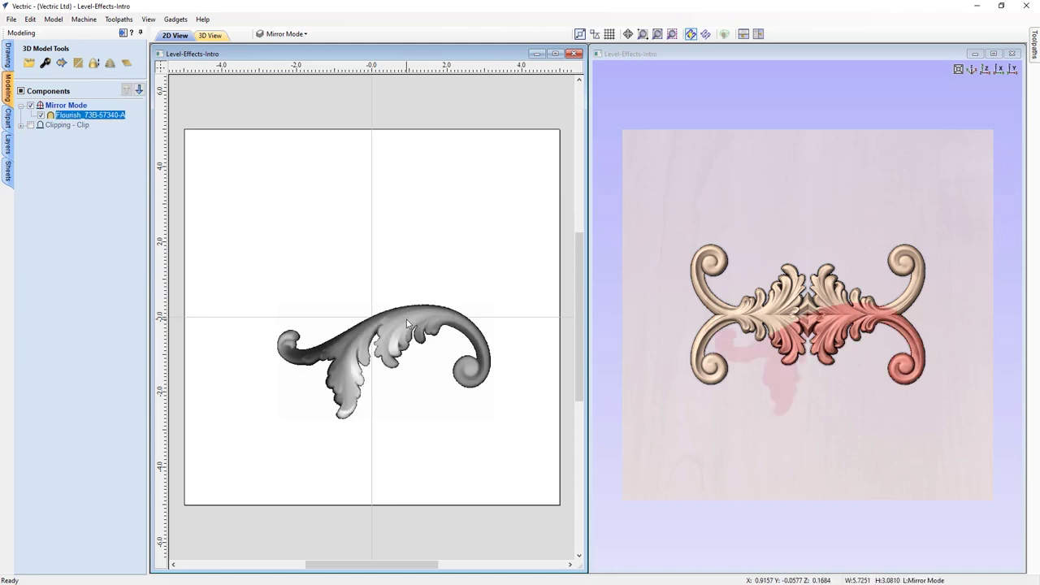
pyautogui.click(62, 68)
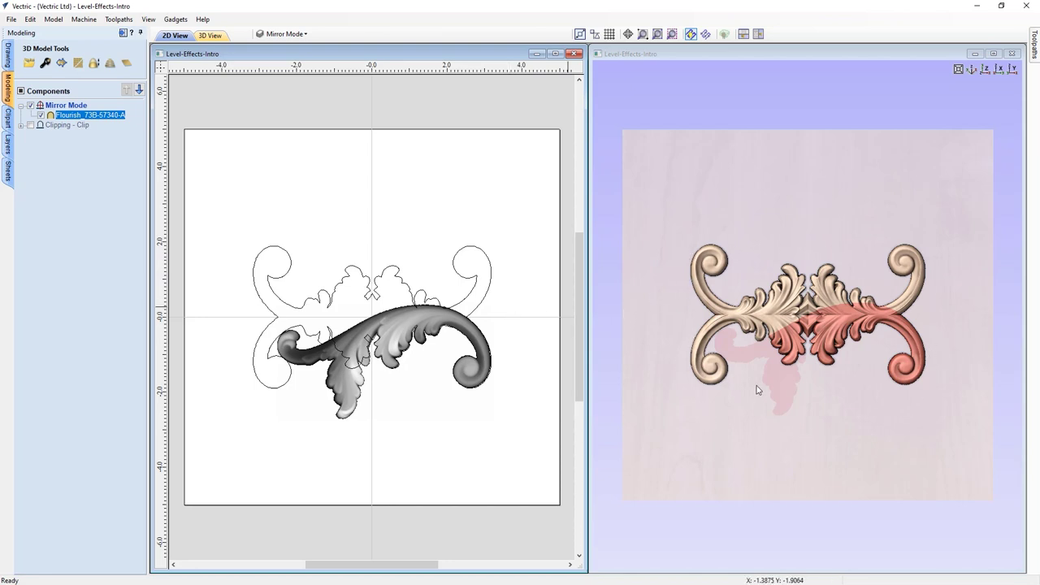
# Turn off mirroring on the Mirror Mode level and clear the selection
pyautogui.rightClick(73, 112)
pyautogui.moveTo(114, 179)
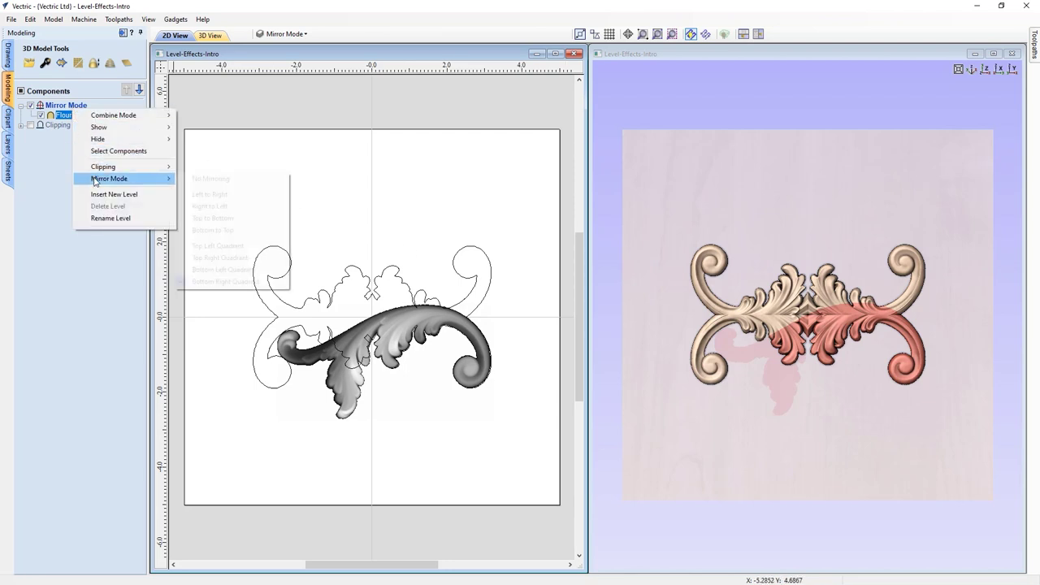
pyautogui.click(209, 180)
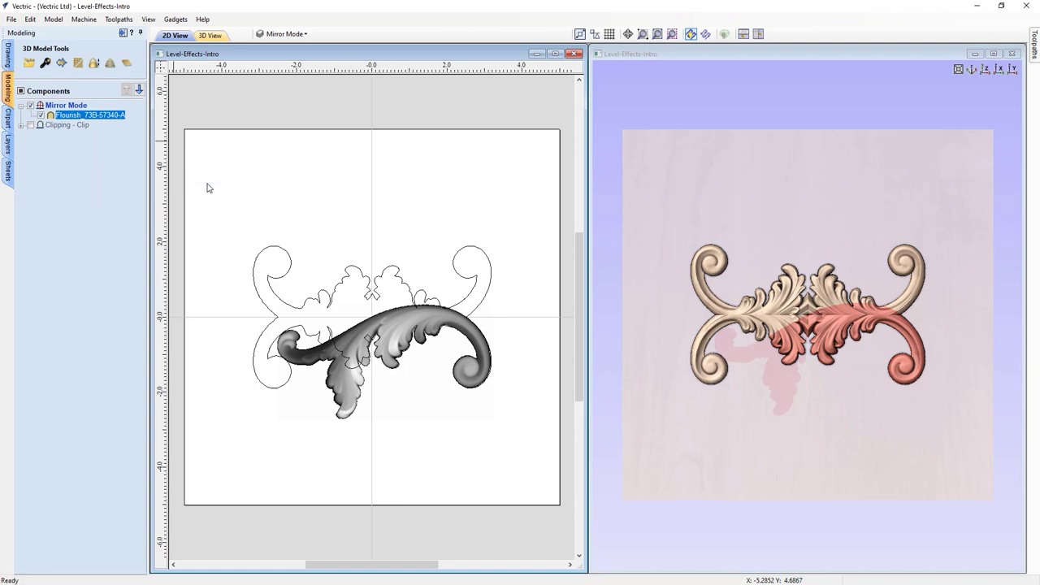
pyautogui.click(263, 187)
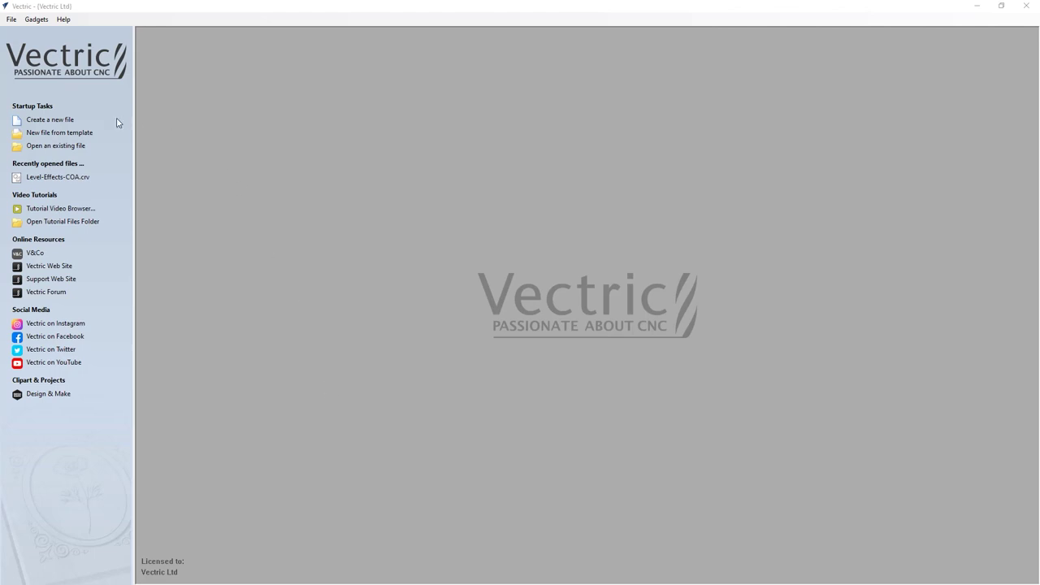
# Create a new single-sided job with a material thickness of 1 inch
pyautogui.click(48, 121)
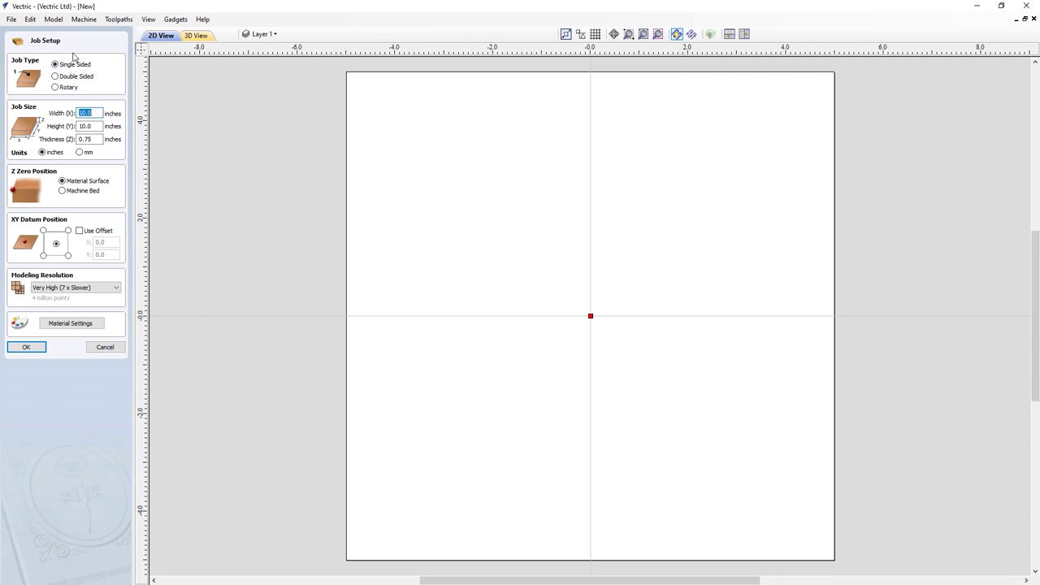
pyautogui.click(85, 139)
pyautogui.write('1')
pyautogui.click(27, 347)
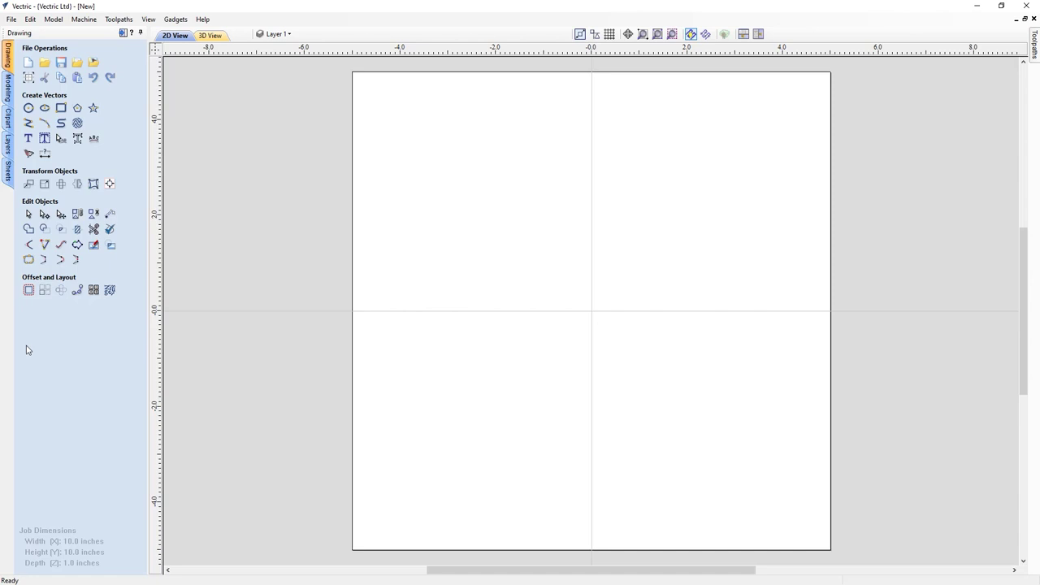
# Add the Shield9-iii clipart from the Panels & Shields folder and show the 2D and 3D views side by side
pyautogui.click(6, 122)
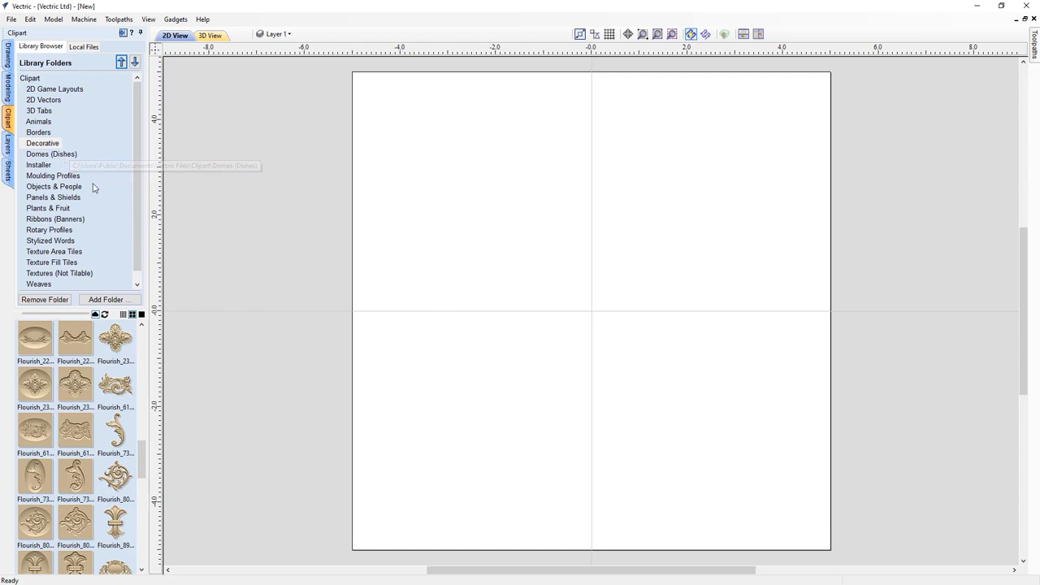
pyautogui.click(76, 201)
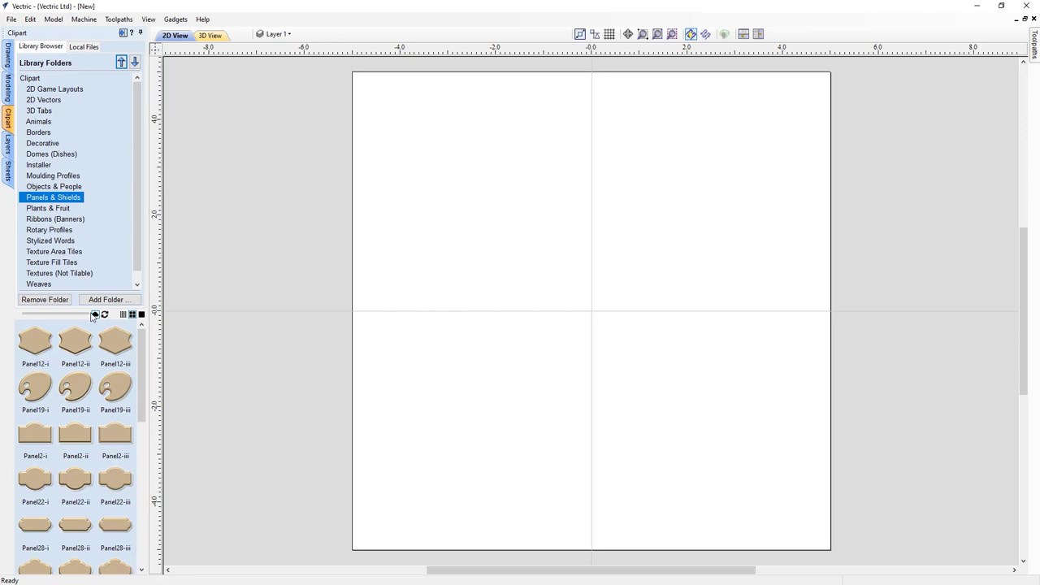
pyautogui.moveTo(141, 368); pyautogui.dragTo(139, 522)
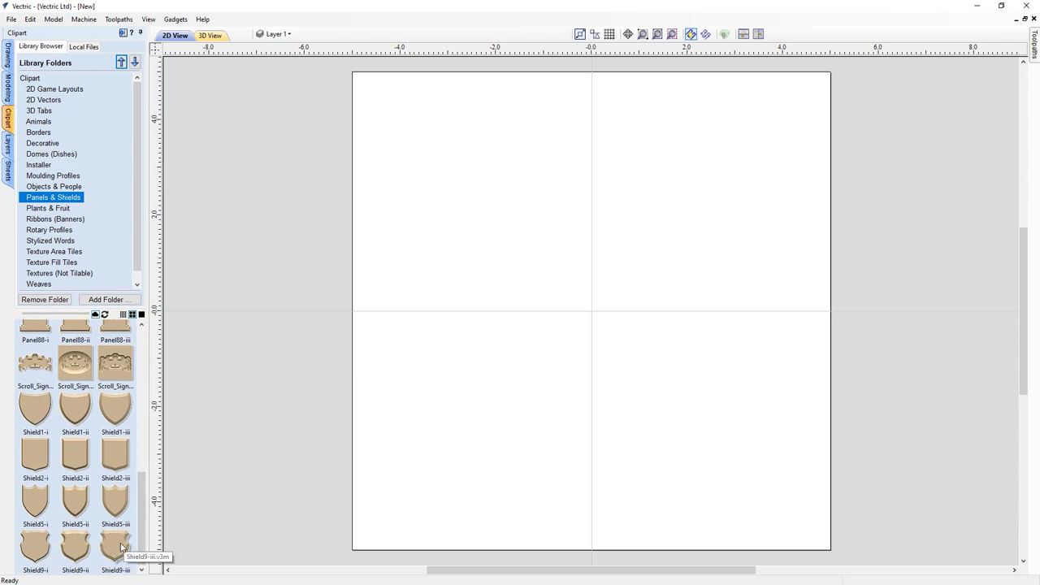
pyautogui.doubleClick(116, 549)
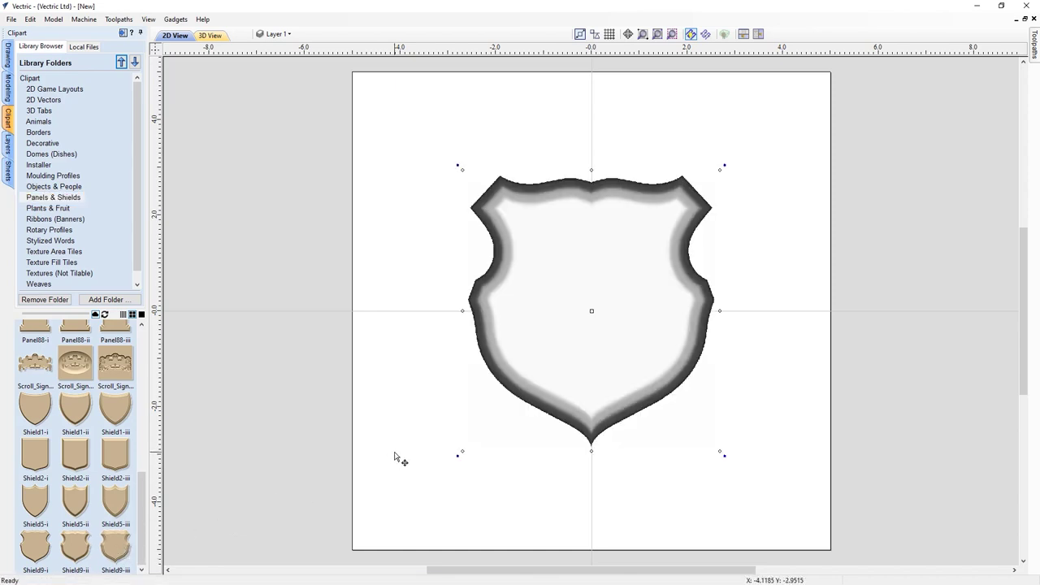
pyautogui.click(758, 34)
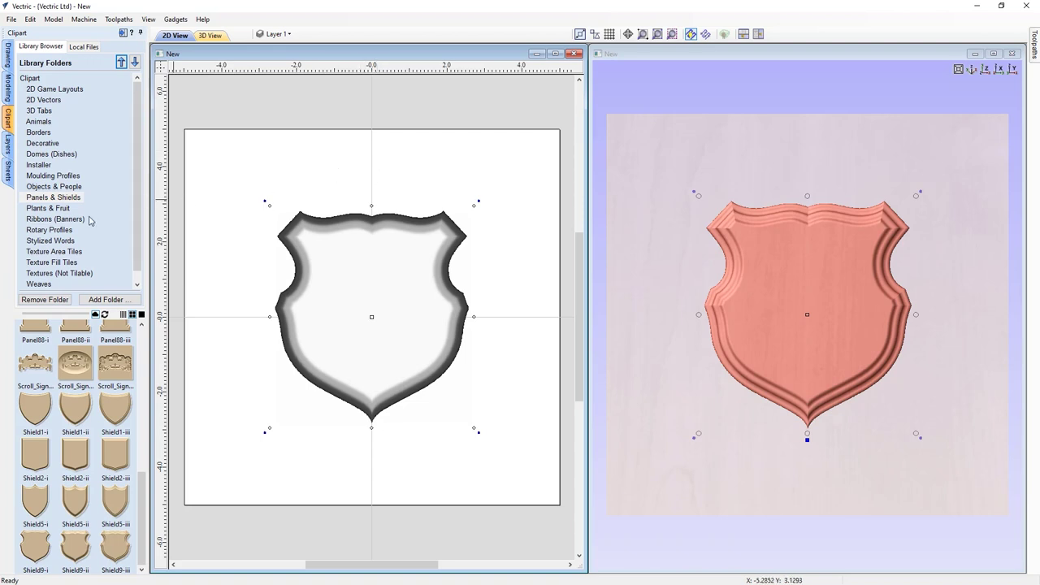
# Add the Helmet_Plumes-50412-A clipart from Objects & People and move it up about 5.1 inches onto the shield's upper edge
pyautogui.click(46, 187)
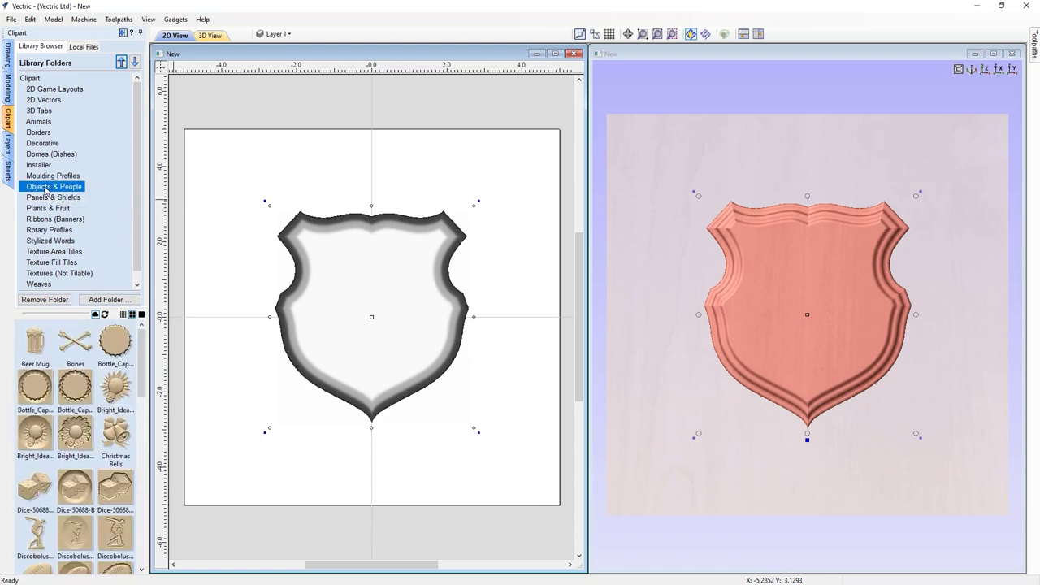
pyautogui.scroll(-6, 112, 426)
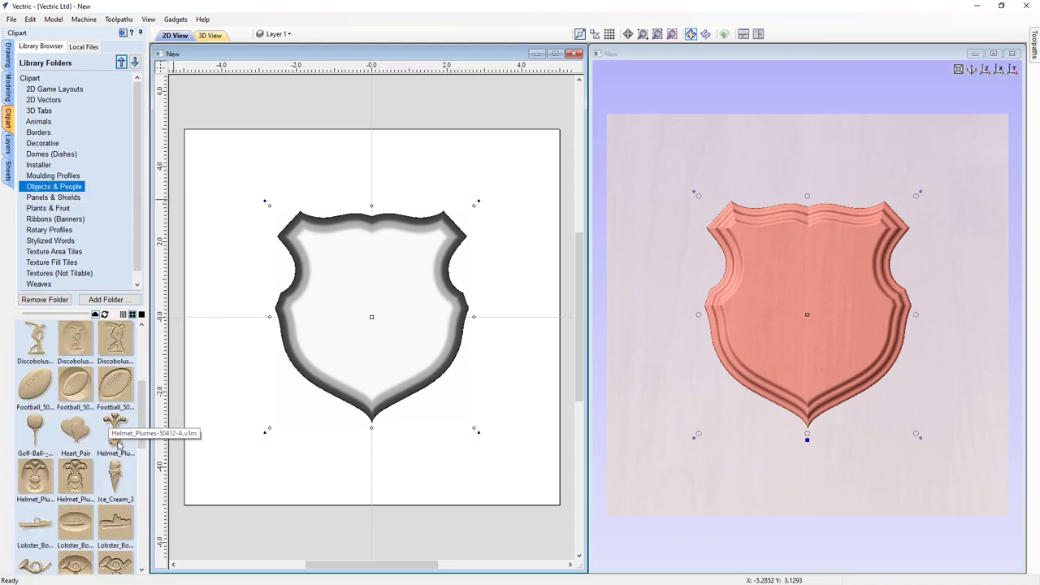
pyautogui.doubleClick(118, 440)
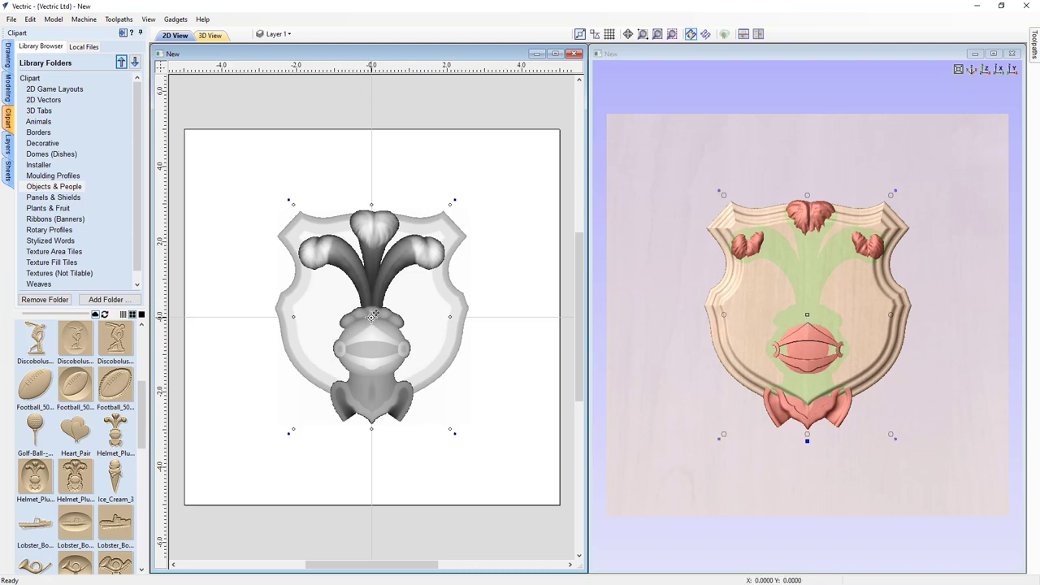
pyautogui.click(374, 315)
pyautogui.moveTo(374, 316); pyautogui.dragTo(374, 125)
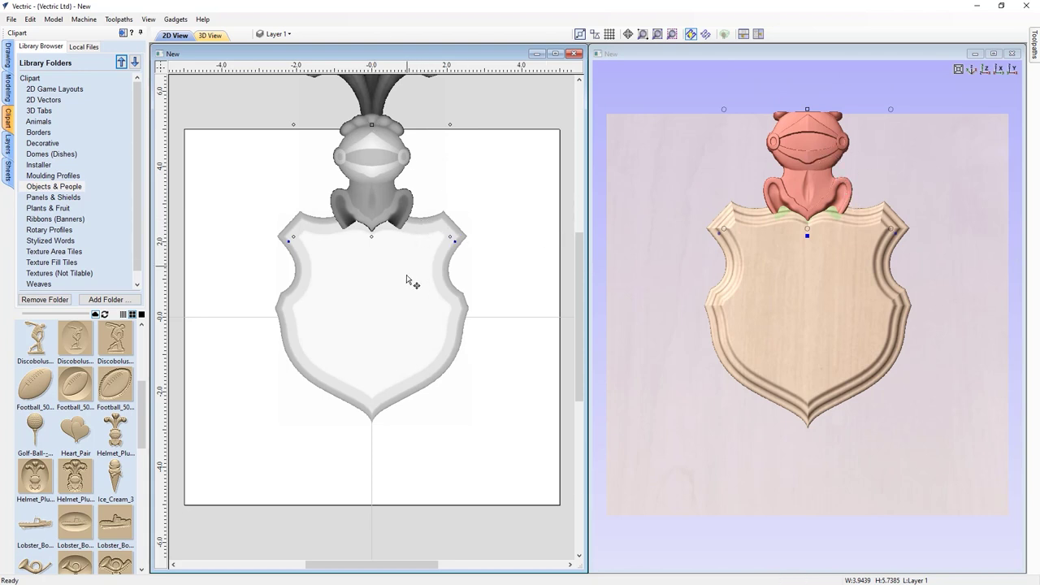
# Move the helmet and shield together down about 2.2 inches and clear the selection
pyautogui.keyDown('shift'); pyautogui.click(408, 299); pyautogui.keyUp('shift')
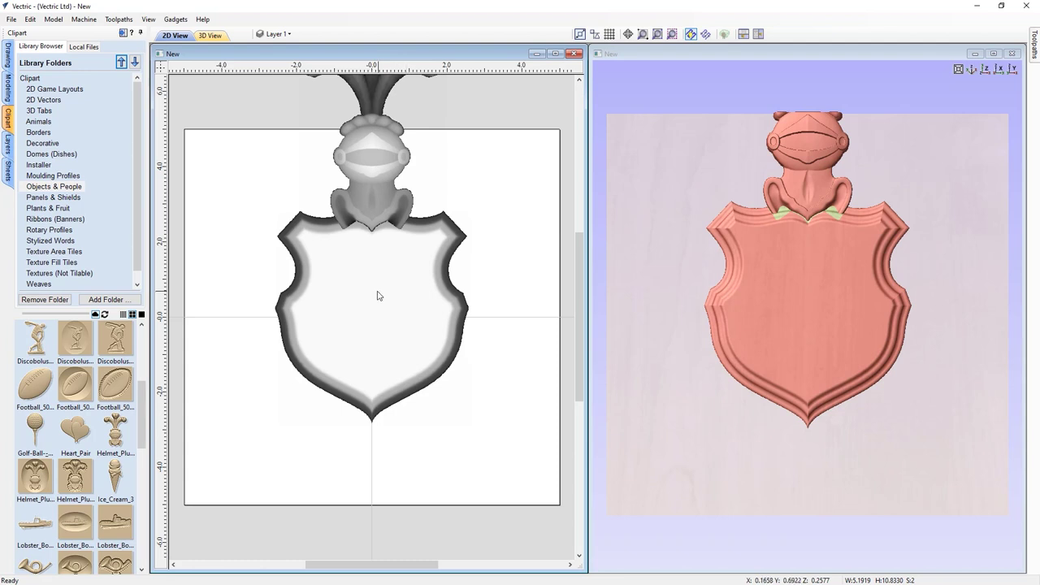
pyautogui.click(378, 296)
pyautogui.moveTo(378, 290)
pyautogui.mouseDown()
pyautogui.moveTo(374, 215)
pyautogui.moveTo(368, 303)
pyautogui.mouseUp()
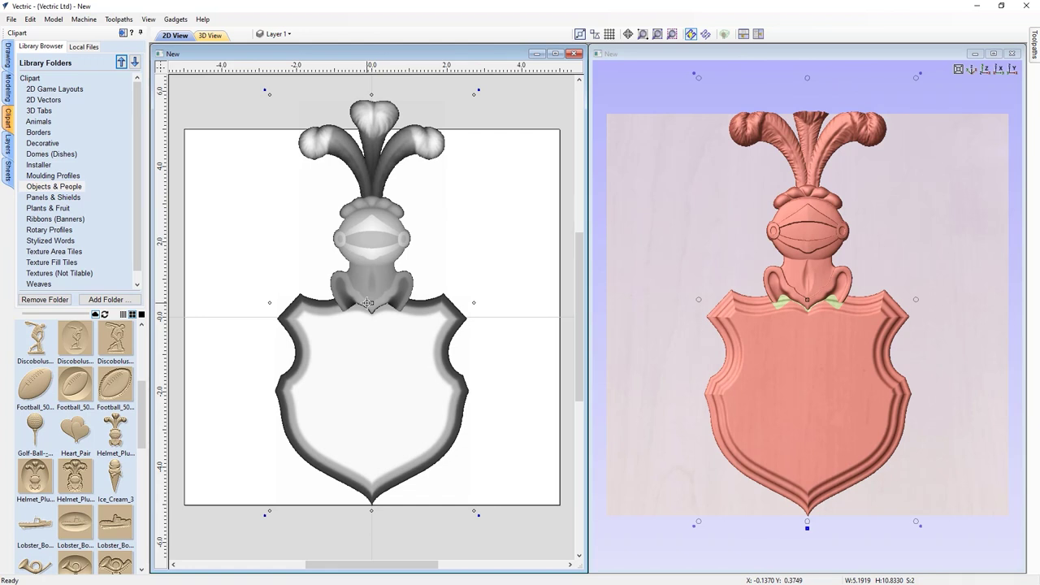
pyautogui.click(469, 274)
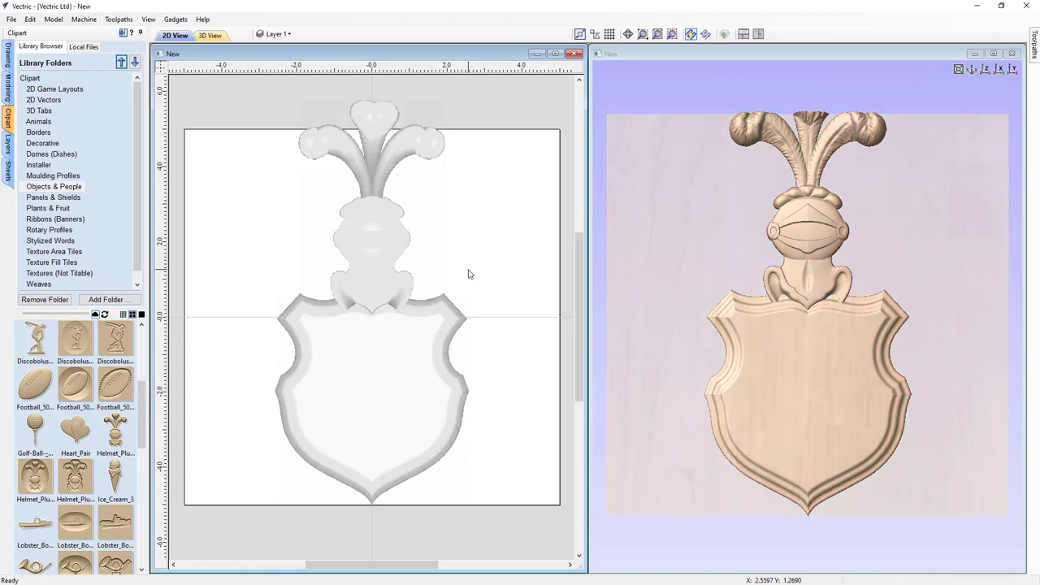
# Scale the helmet about its centre to about 3.13 by 4.55 inches and lower it about 0.5 inches onto the shield
pyautogui.click(374, 262)
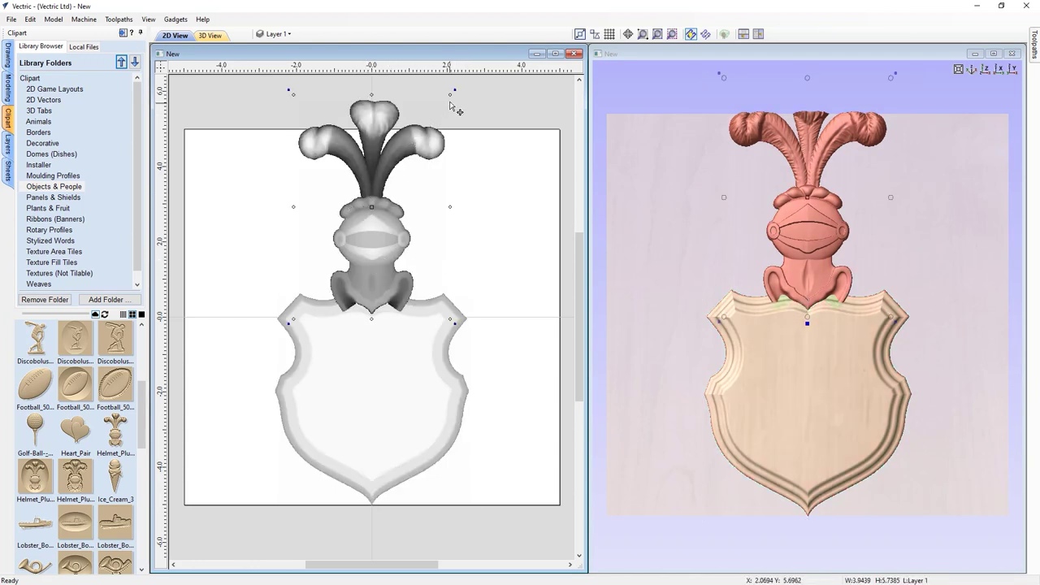
pyautogui.moveTo(449, 95); pyautogui.dragTo(431, 122)
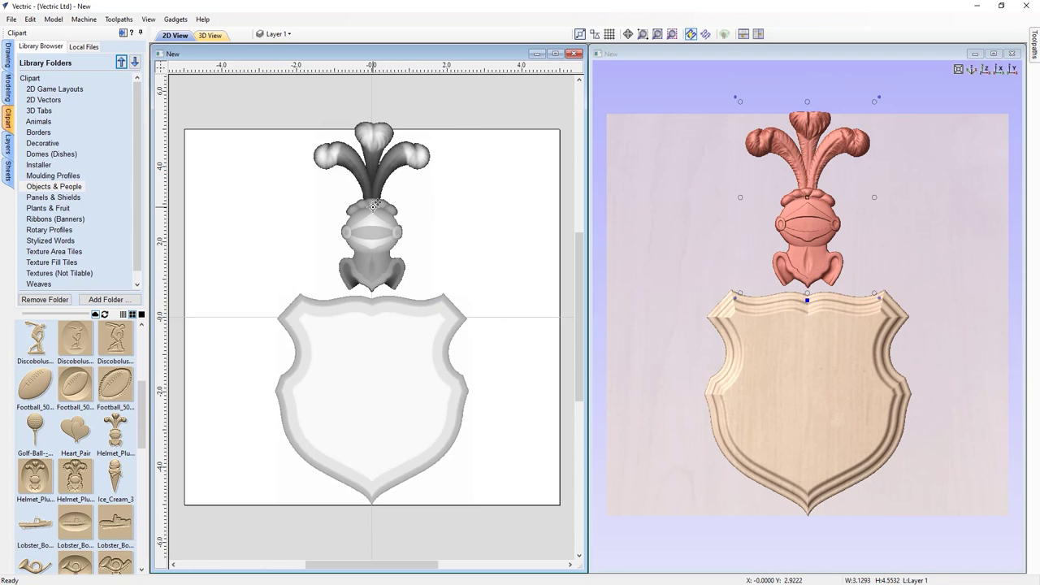
pyautogui.moveTo(374, 205); pyautogui.dragTo(371, 225)
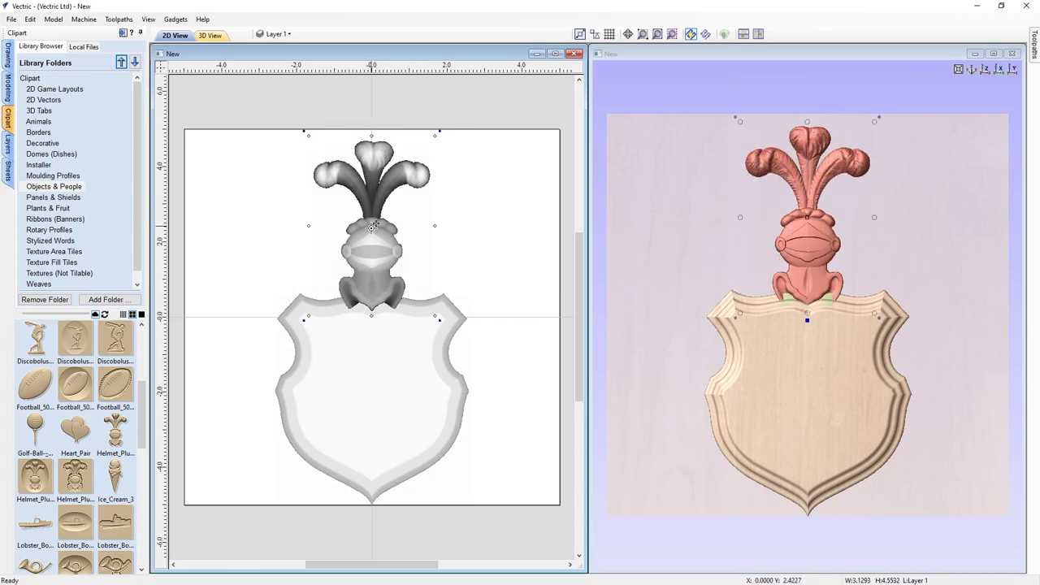
# Scale the shield and helmet together to about 4.54 by 8.52 inches and position them centrally, slightly above the job's middle
pyautogui.click(371, 432)
pyautogui.keyDown('shift'); pyautogui.click(376, 279); pyautogui.keyUp('shift')
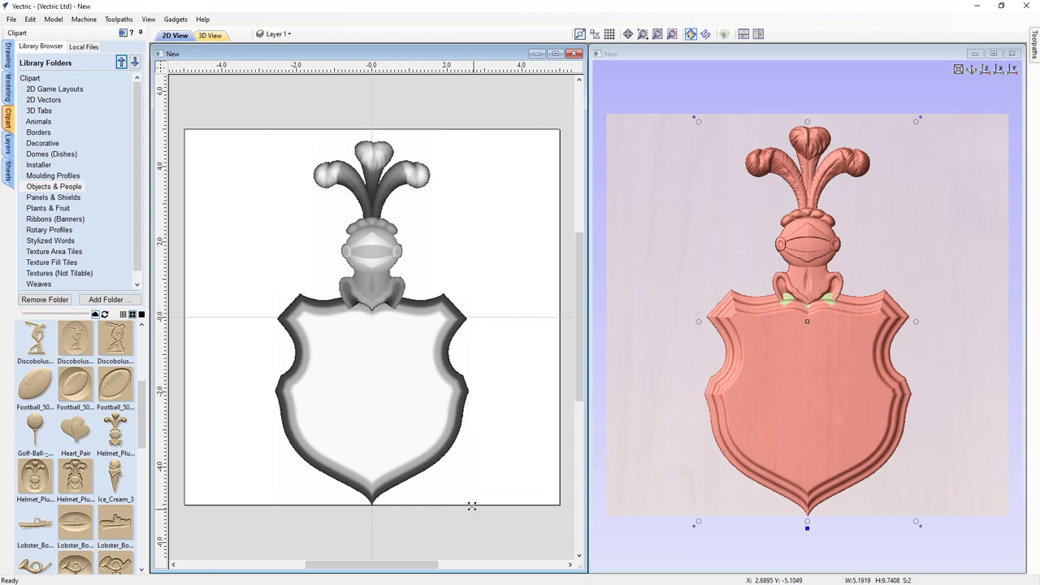
pyautogui.click(463, 482)
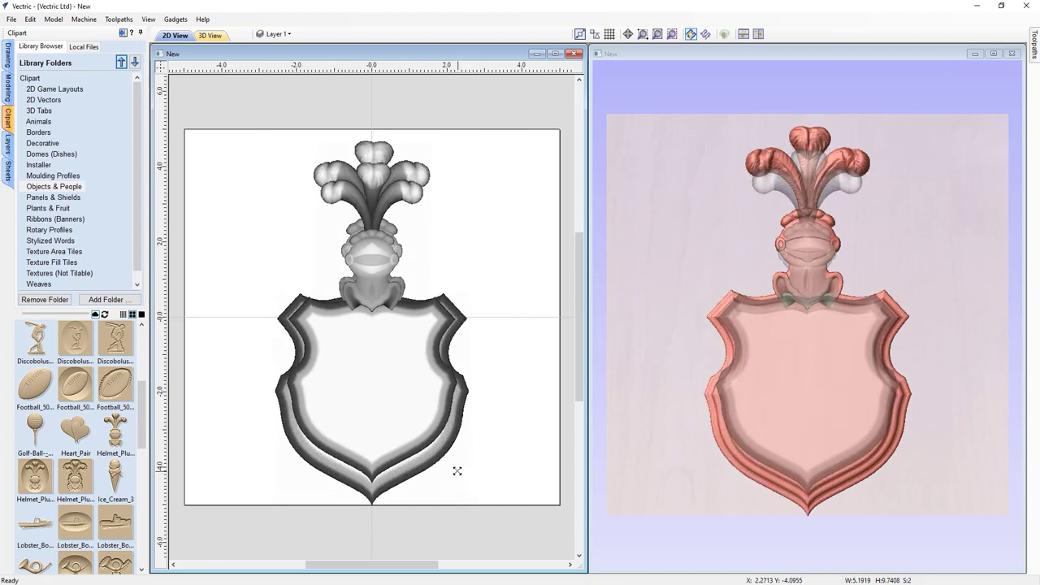
pyautogui.press('Up')
pyautogui.press('Up')
pyautogui.press('Up')
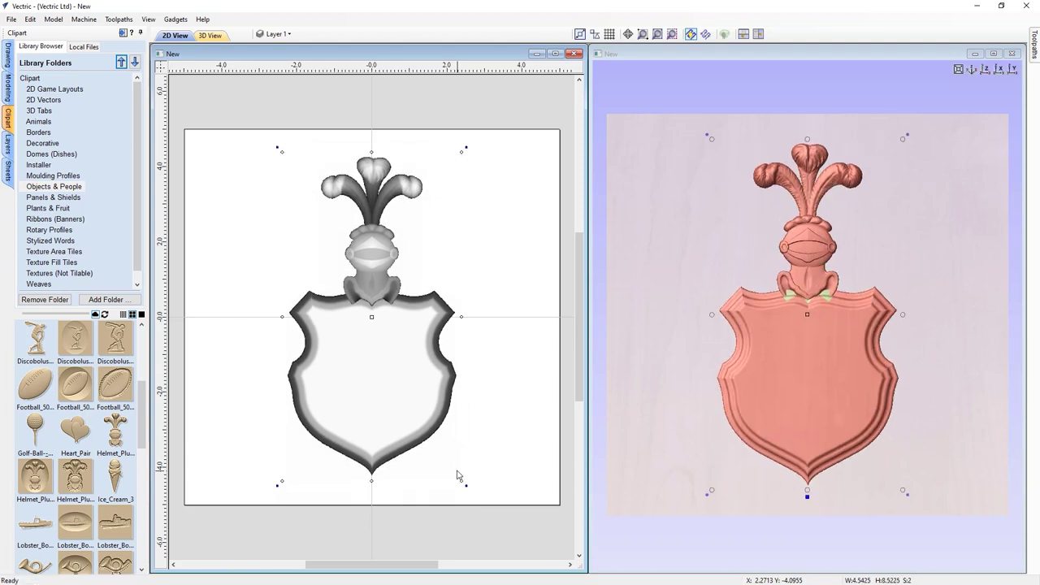
pyautogui.press('Up')
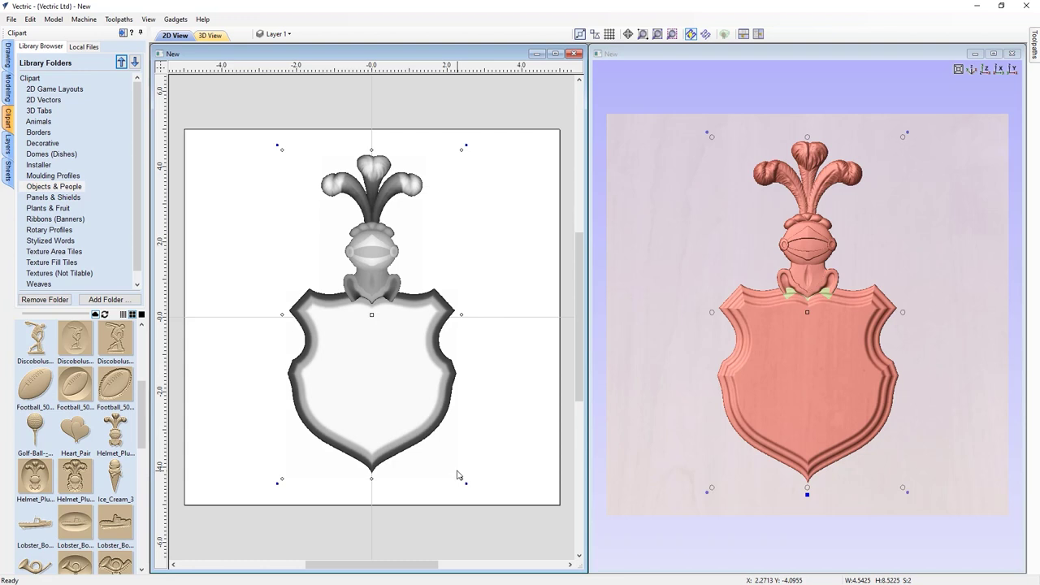
# Add the Banner clipart from the Ribbons (Banners) folder and move it down about 3.9 inches over the shield's lower tip
pyautogui.click(79, 221)
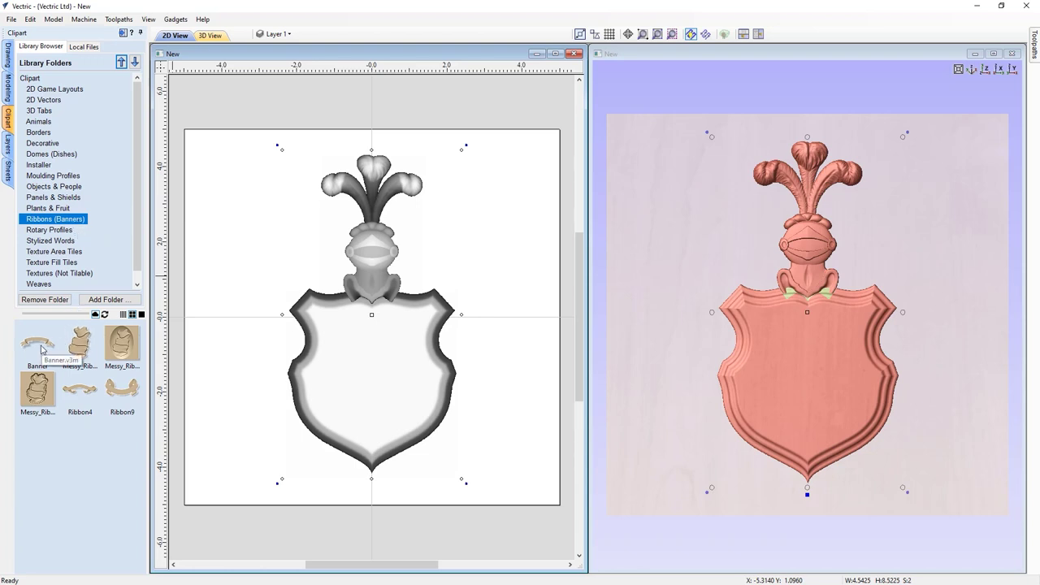
pyautogui.moveTo(40, 349); pyautogui.dragTo(371, 318)
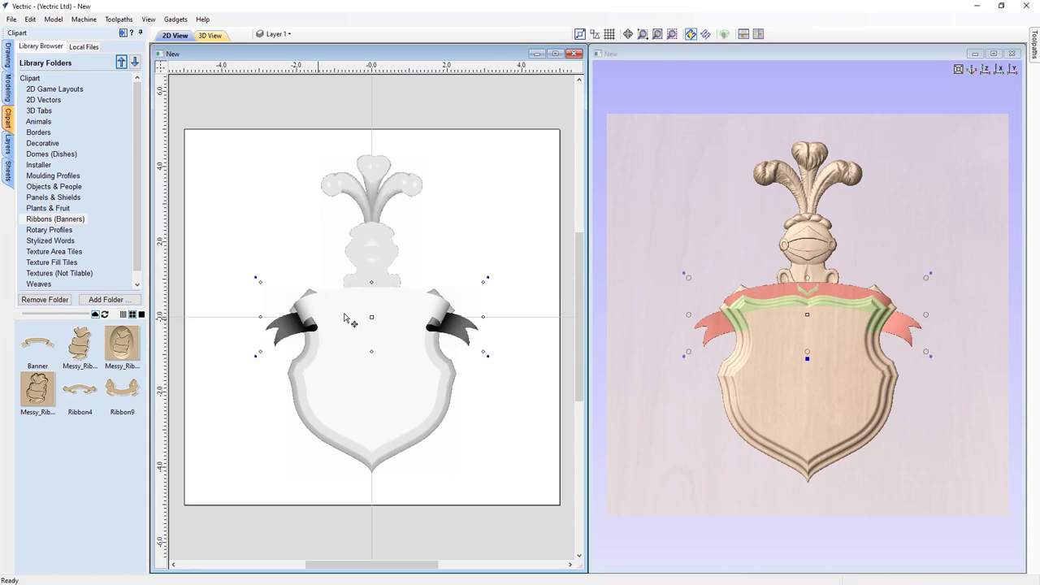
pyautogui.click(374, 313)
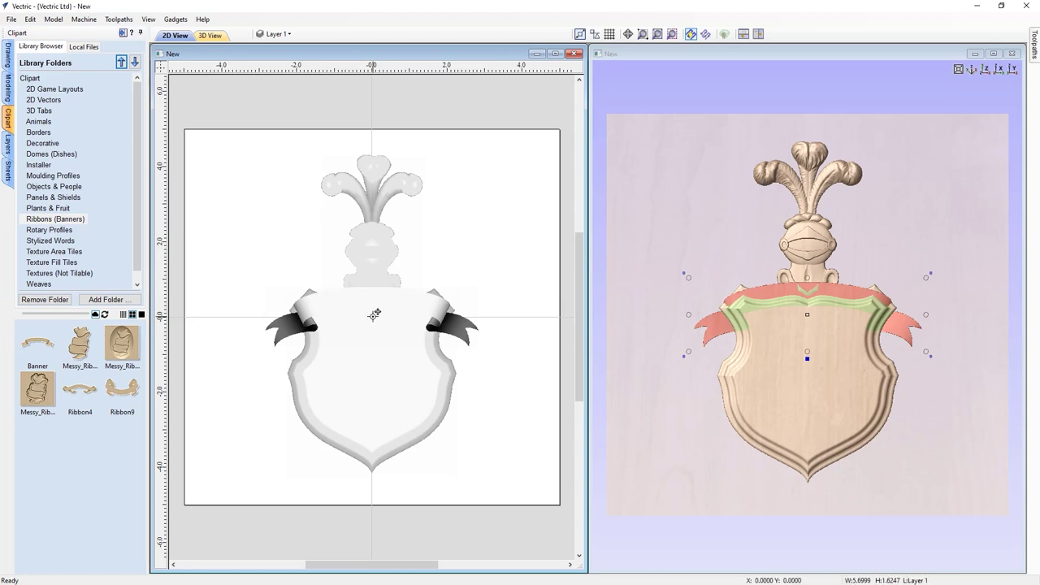
pyautogui.moveTo(374, 314); pyautogui.dragTo(377, 463)
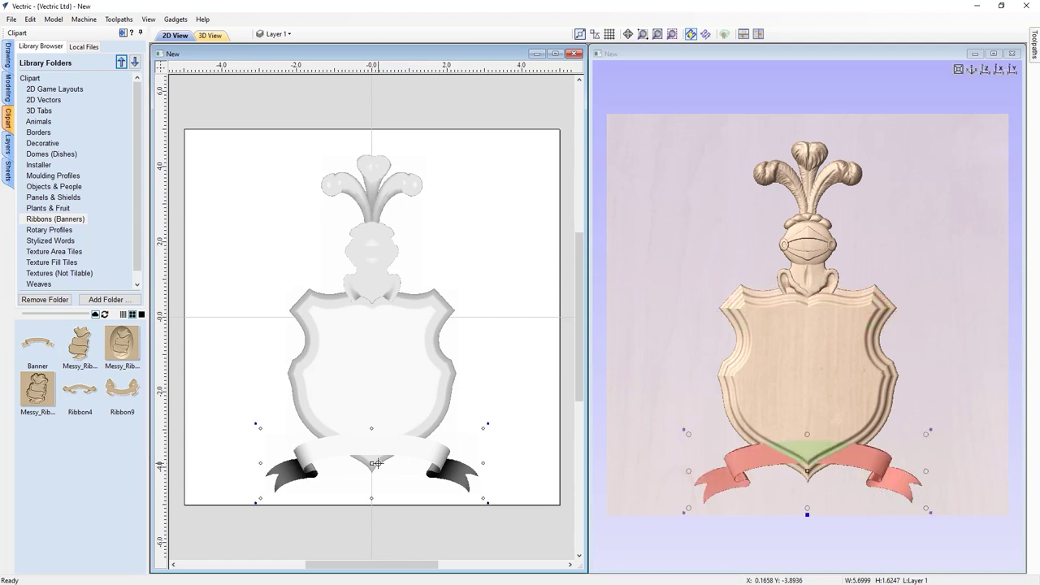
# Flip the banner vertically, raise it about 0.5 inches against the shield's lower tip, and clear the selection
pyautogui.press('m')
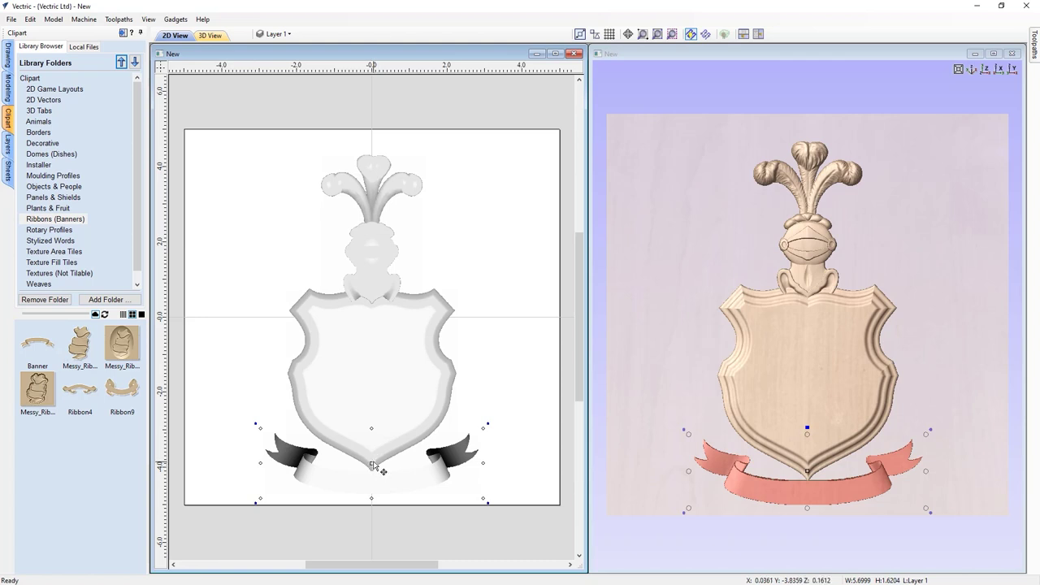
pyautogui.press('Escape')
pyautogui.click(374, 470)
pyautogui.moveTo(371, 463); pyautogui.dragTo(369, 443)
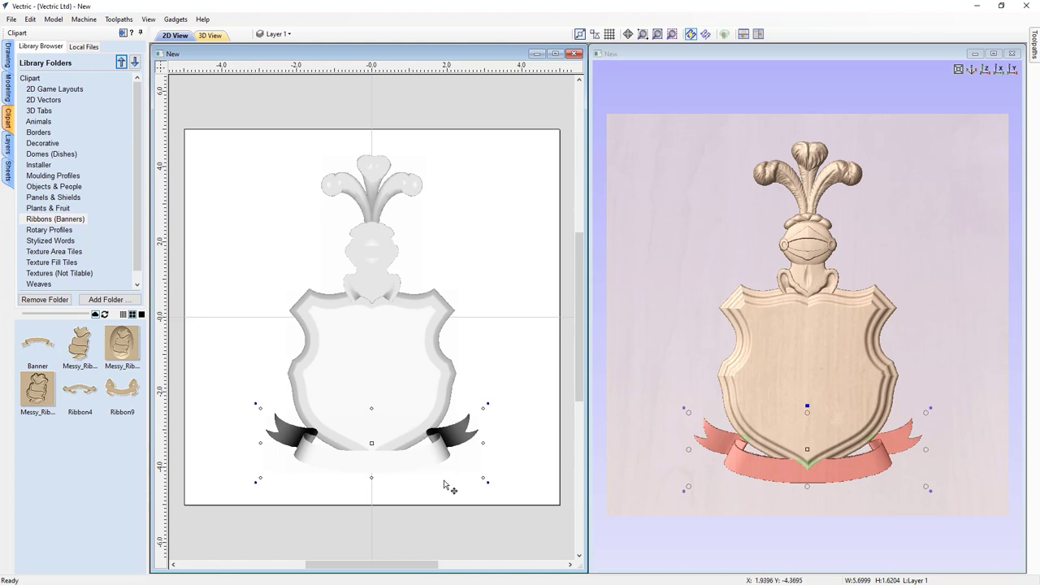
pyautogui.click(419, 483)
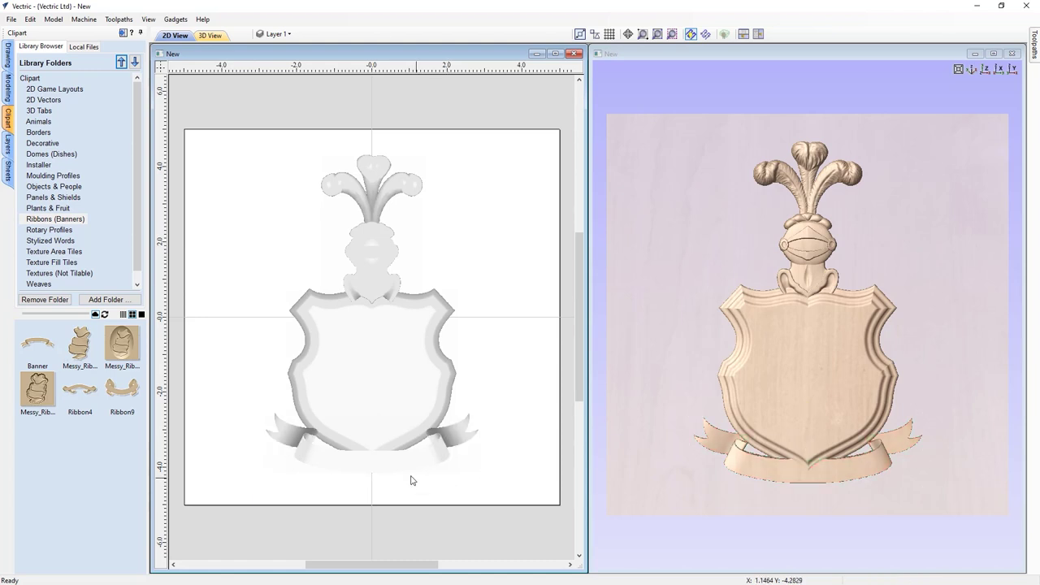
# Rename Level 1, which holds the banner, helmet and shield components, as Center
pyautogui.click(9, 91)
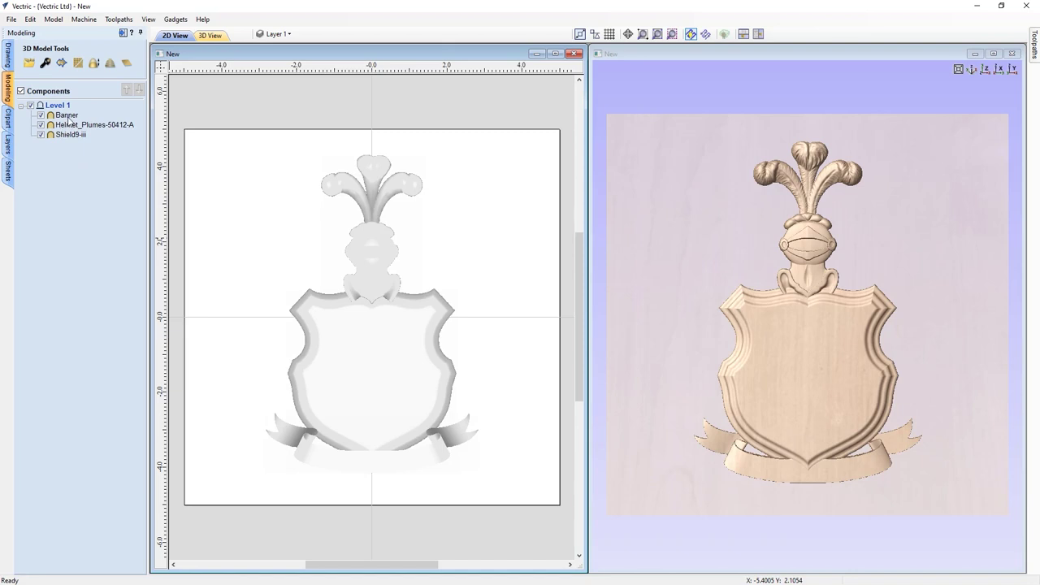
pyautogui.moveTo(69, 143)
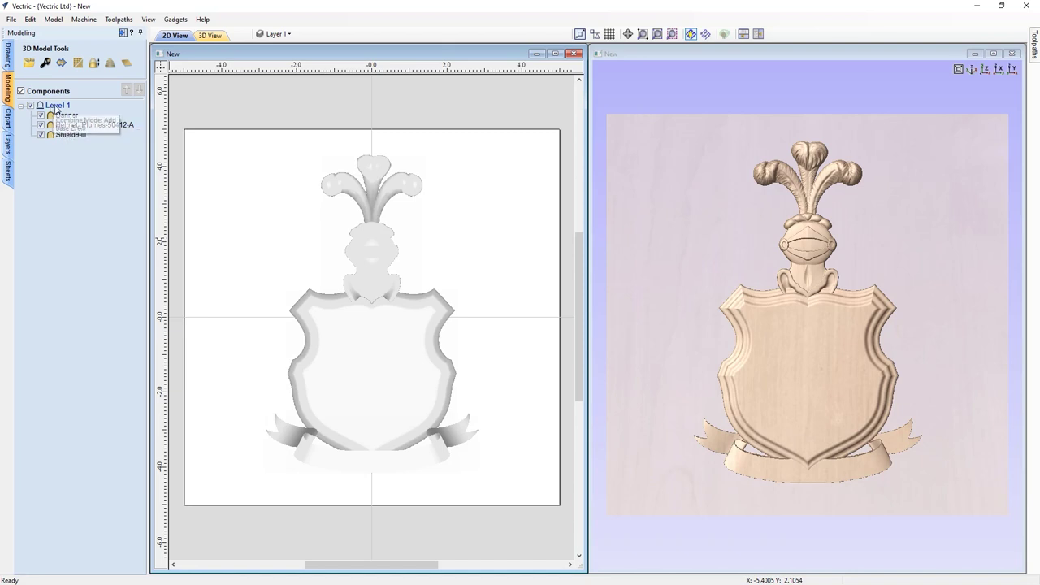
pyautogui.click(56, 109)
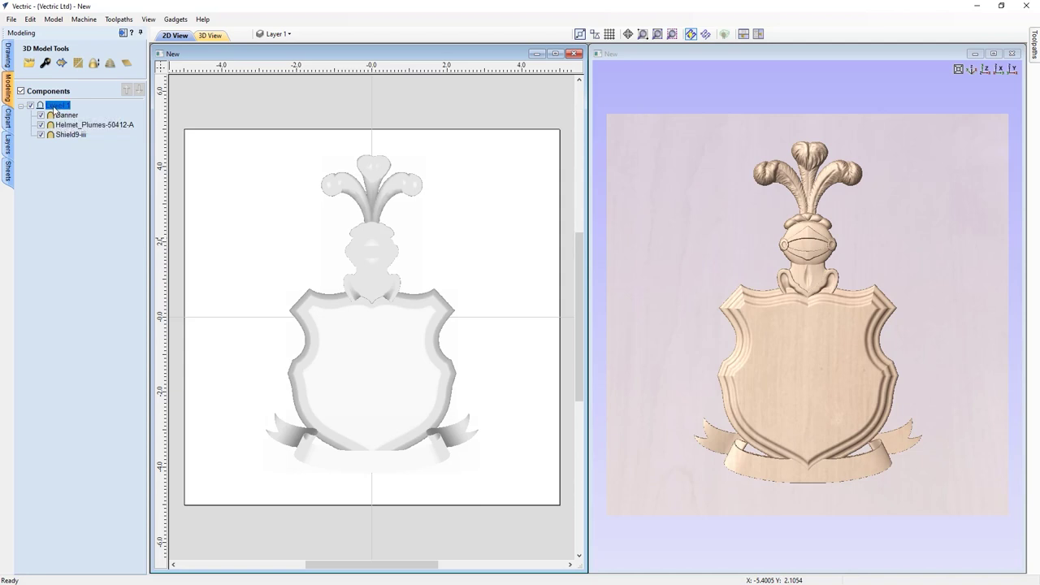
pyautogui.rightClick(56, 110)
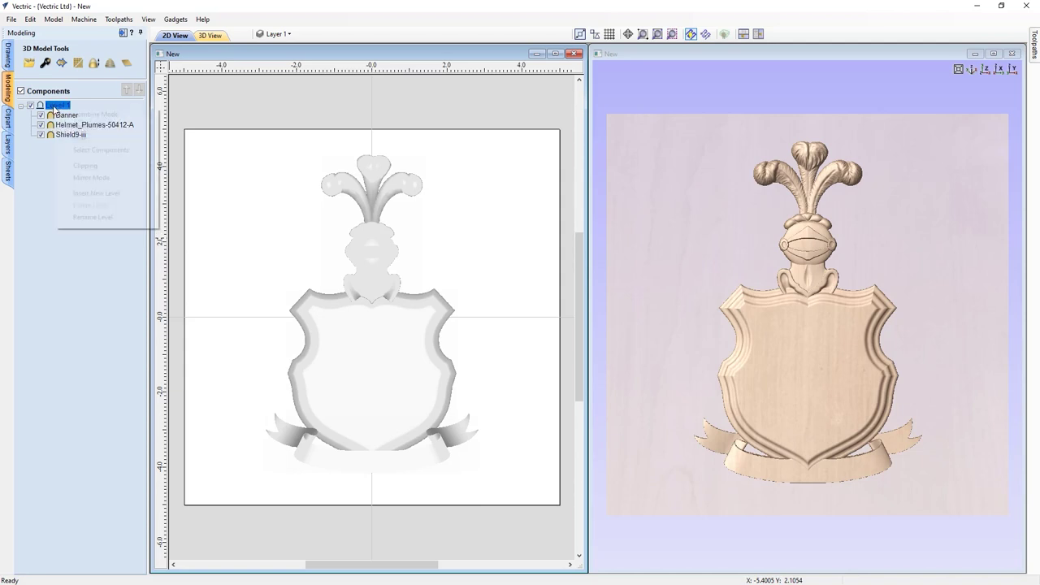
pyautogui.click(81, 217)
pyautogui.write('Center')
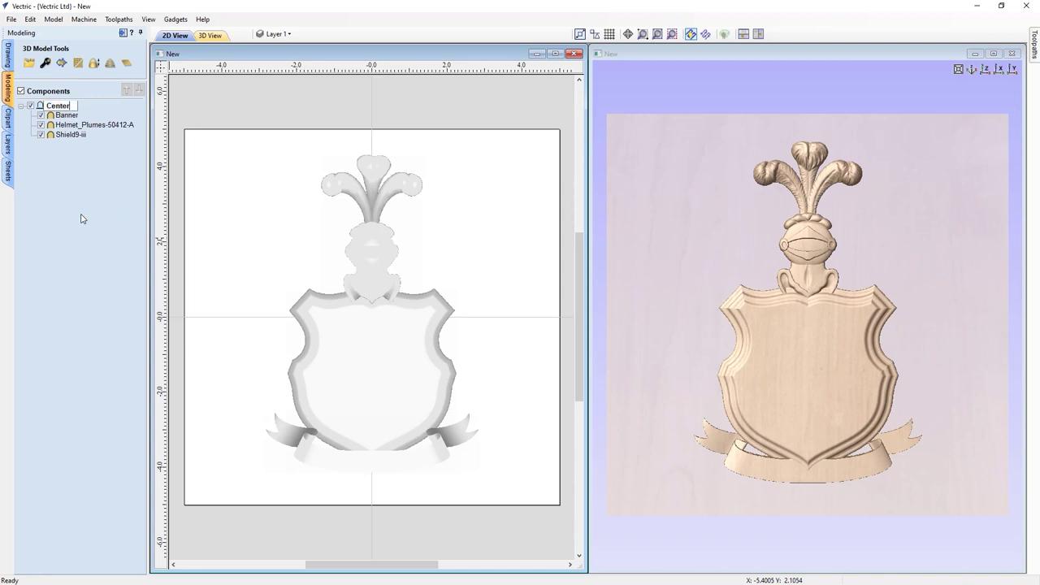
pyautogui.press('Return')
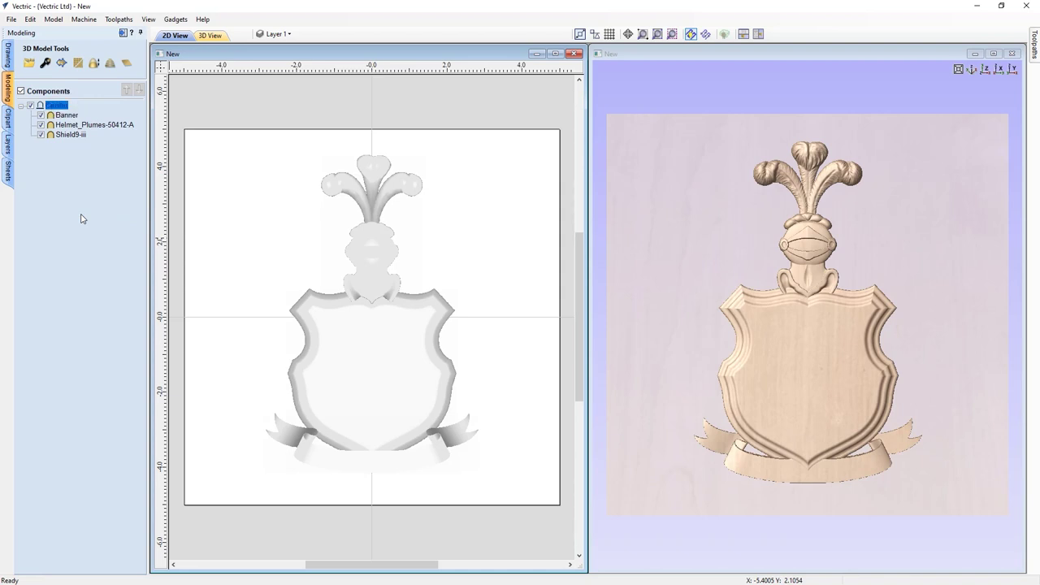
# Insert a new component level above Center and name it Flourishes
pyautogui.rightClick(56, 110)
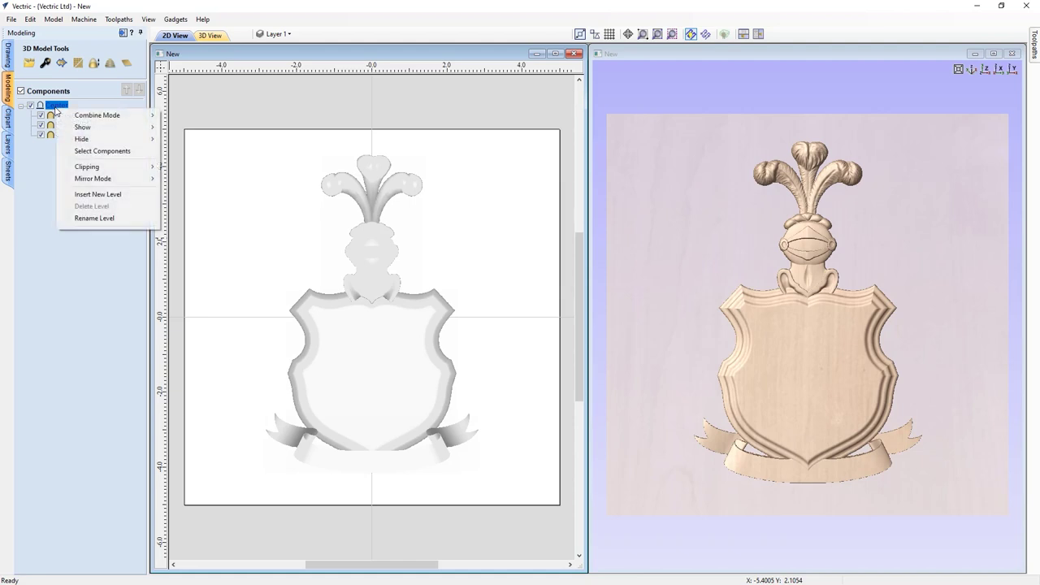
pyautogui.click(74, 195)
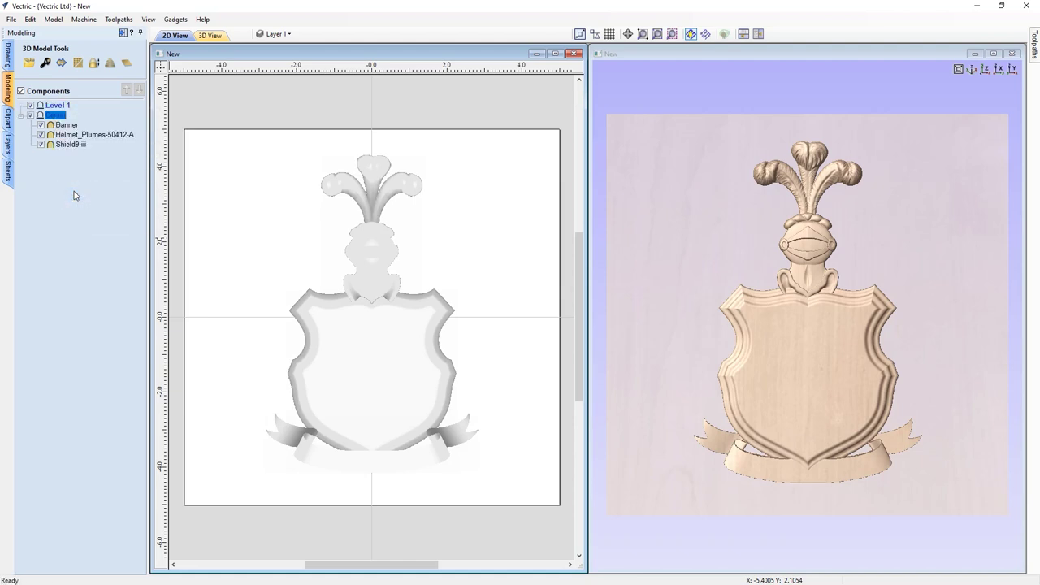
pyautogui.click(61, 106)
pyautogui.click(61, 106)
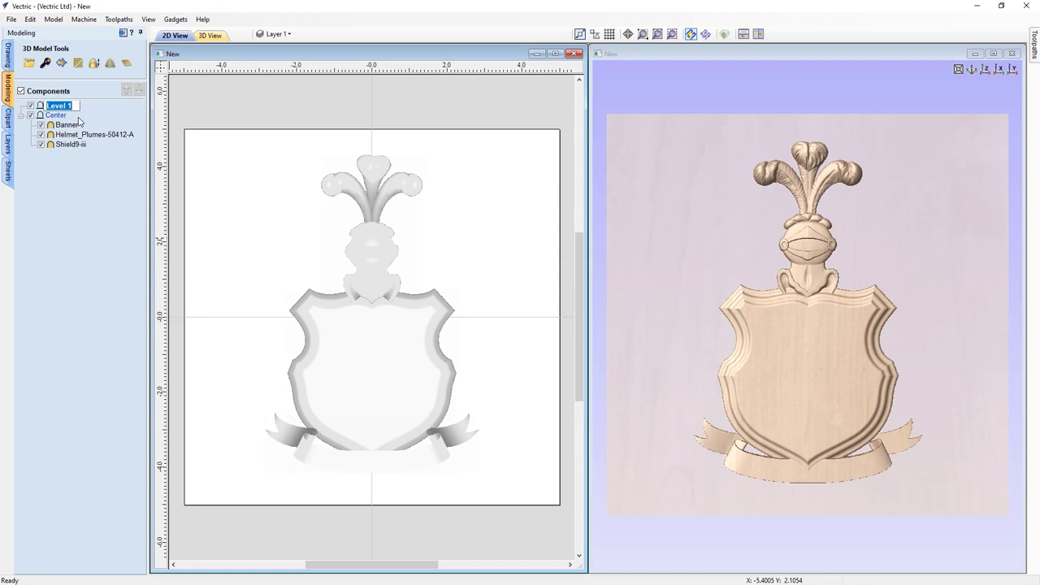
pyautogui.write('Flourishes')
pyautogui.press('Return')
pyautogui.click(83, 219)
# Add the Flourish Repeat 2 clipart from the Decorative folder, scaled down, rotated upright and placed over the shield's upper left side
pyautogui.click(8, 123)
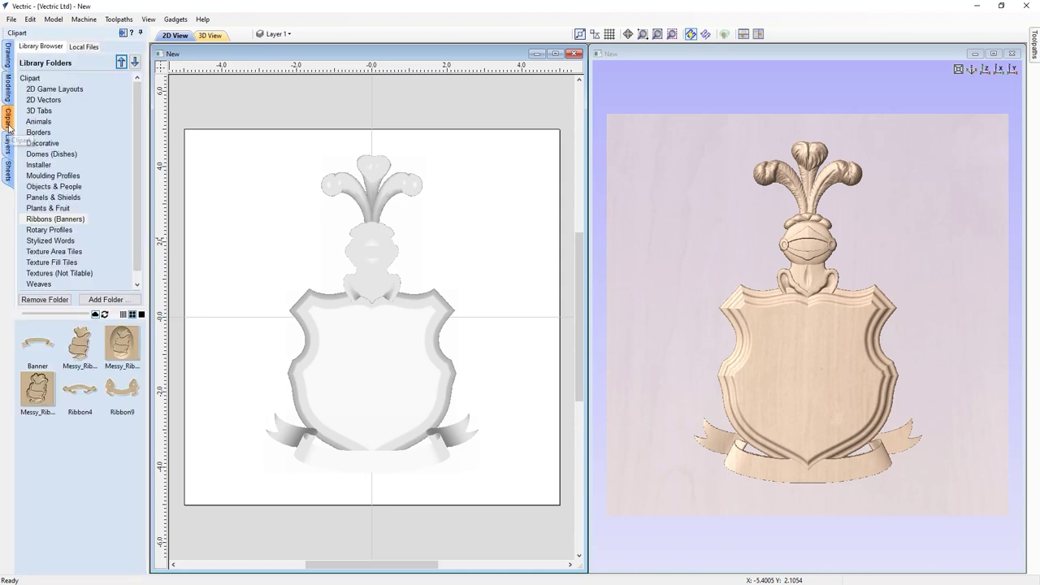
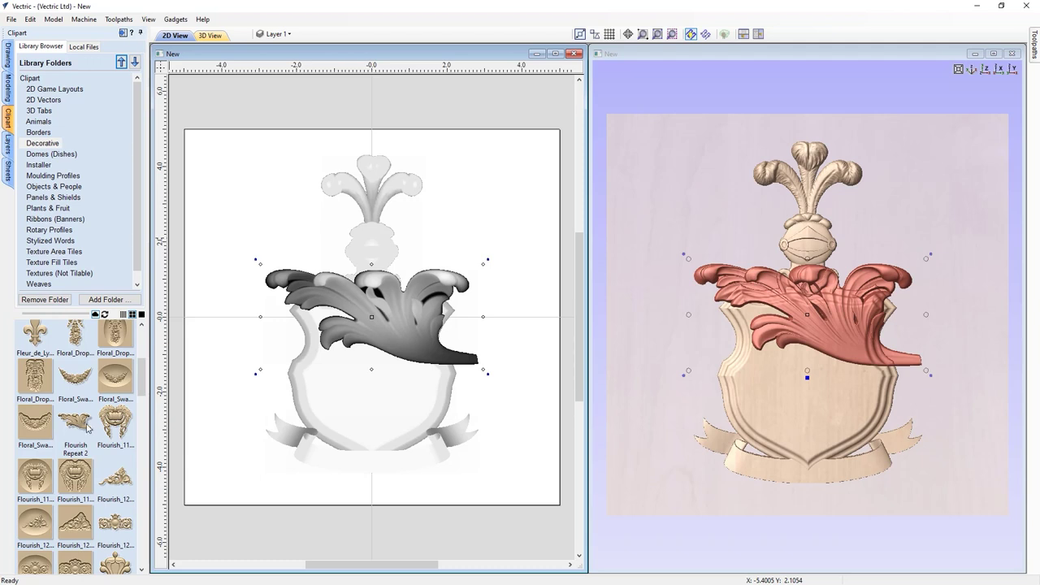
pyautogui.click(485, 265)
pyautogui.moveTo(468, 273); pyautogui.dragTo(407, 317)
pyautogui.moveTo(346, 332); pyautogui.dragTo(310, 305)
pyautogui.moveTo(388, 261); pyautogui.dragTo(389, 342)
pyautogui.moveTo(310, 310); pyautogui.dragTo(317, 299)
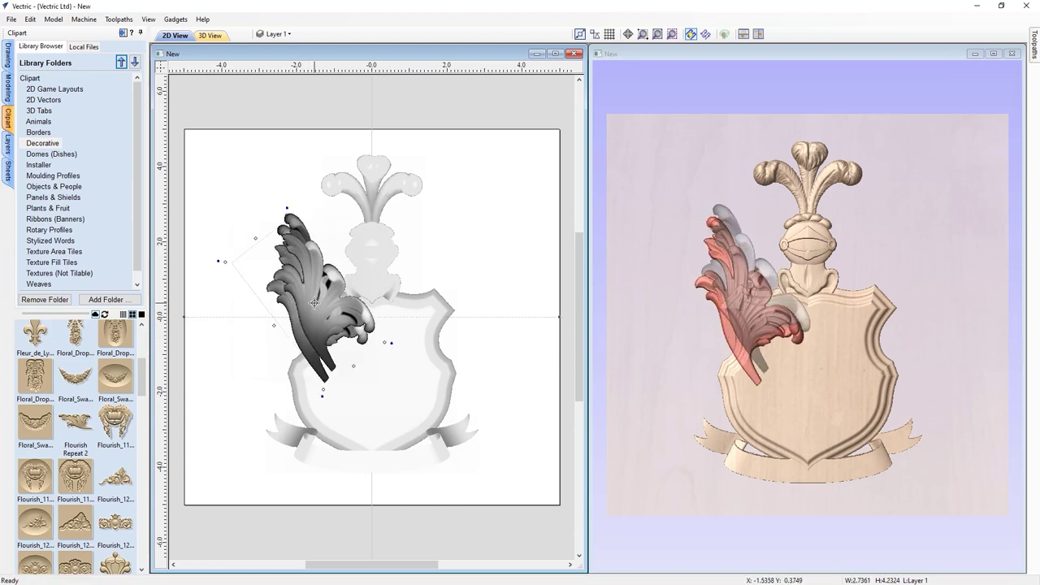
# Flip and rotate the flourish so its stem points down onto the shield's left edge, spanning about 2.44 by 4.37 inches
pyautogui.moveTo(397, 333); pyautogui.dragTo(389, 352)
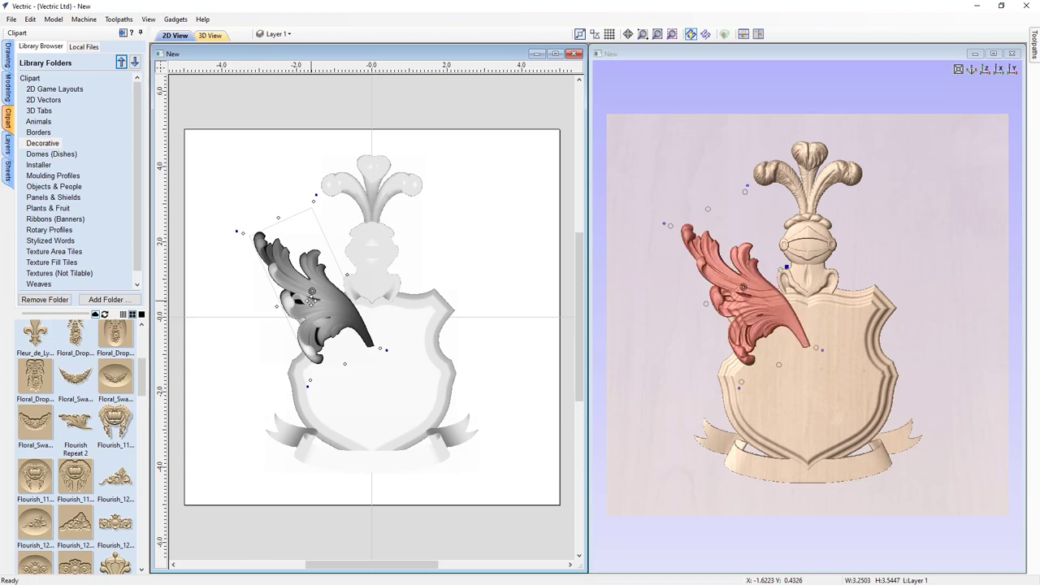
pyautogui.moveTo(385, 349); pyautogui.dragTo(298, 362)
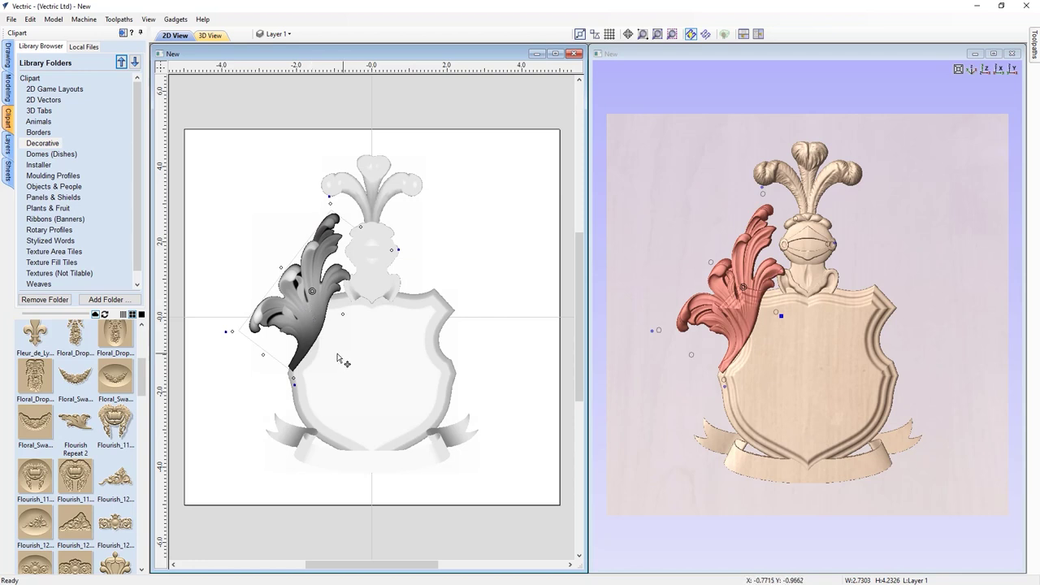
pyautogui.click(296, 387)
pyautogui.click(294, 335)
pyautogui.moveTo(295, 385)
pyautogui.mouseDown()
pyautogui.moveTo(315, 392)
pyautogui.moveTo(307, 372)
pyautogui.mouseUp()
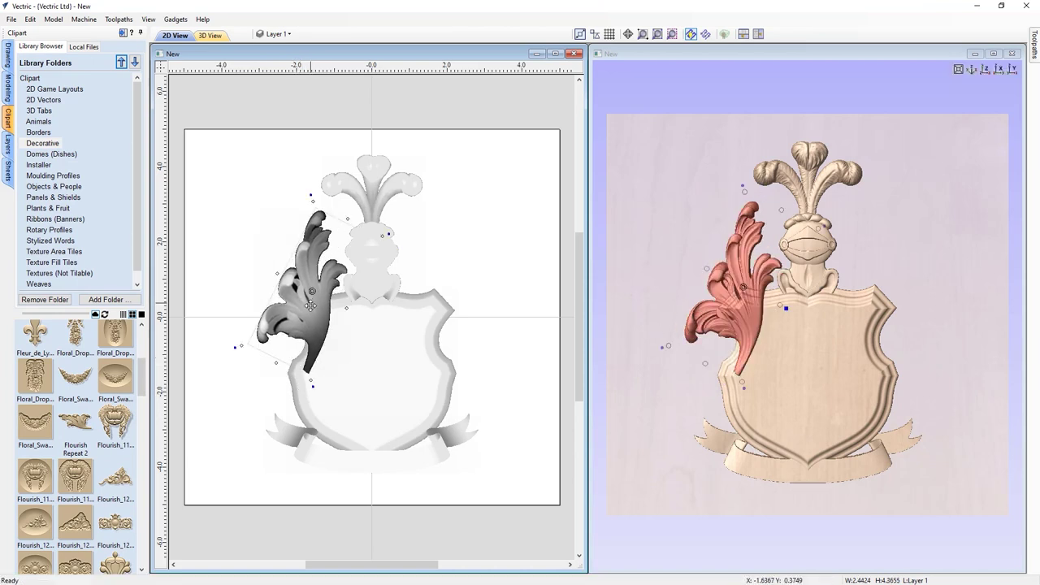
pyautogui.moveTo(310, 306); pyautogui.dragTo(313, 302)
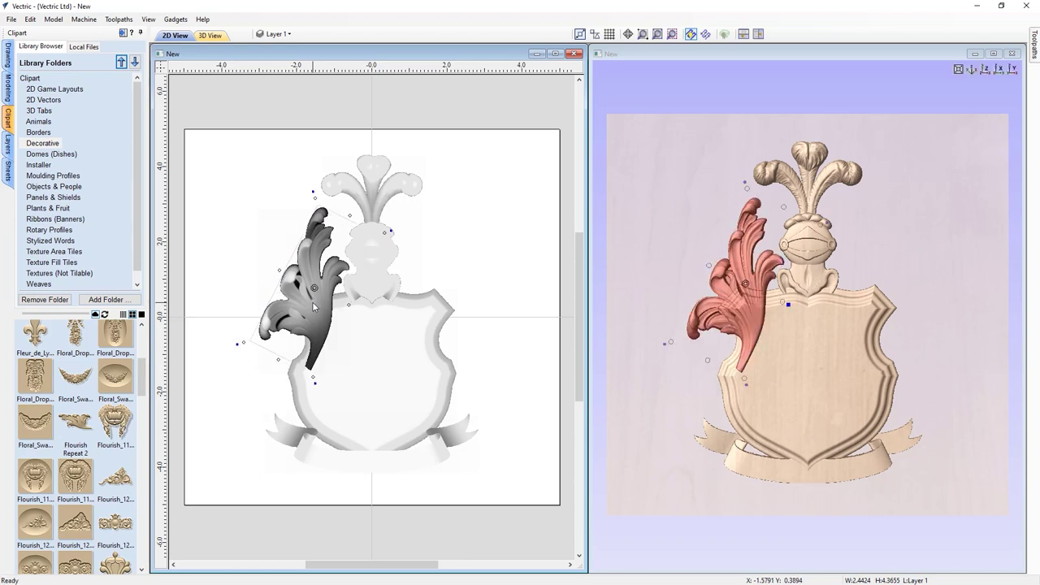
# Enlarge the flourish to about 3.00 by 5.38 inches and fine-tune its rotation and position beside the helmet and shield
pyautogui.moveTo(312, 193); pyautogui.dragTo(302, 212)
pyautogui.moveTo(309, 308); pyautogui.dragTo(309, 306)
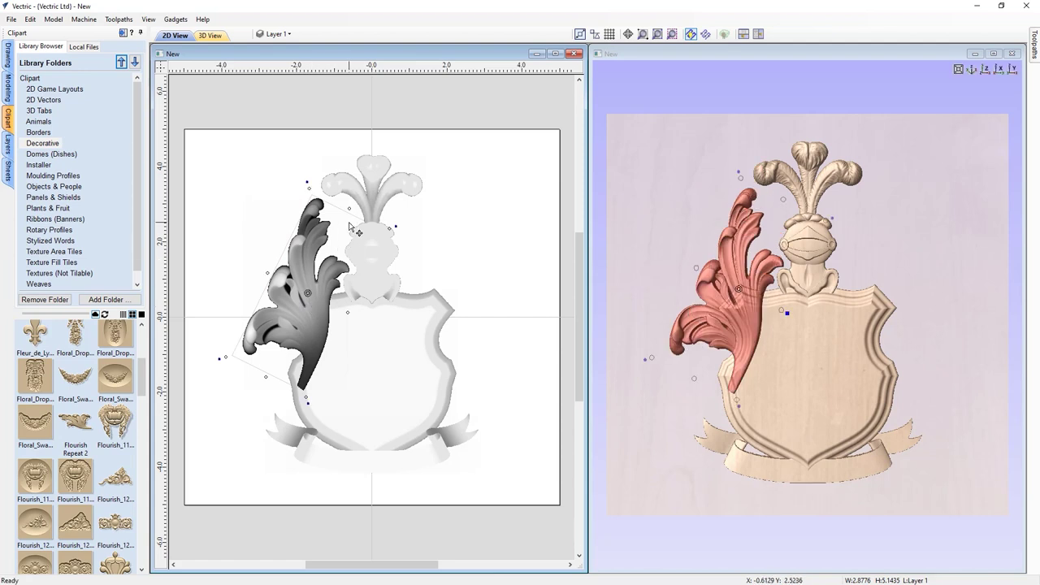
pyautogui.moveTo(308, 182); pyautogui.dragTo(308, 165)
pyautogui.moveTo(307, 399); pyautogui.dragTo(315, 397)
pyautogui.moveTo(319, 316); pyautogui.dragTo(314, 326)
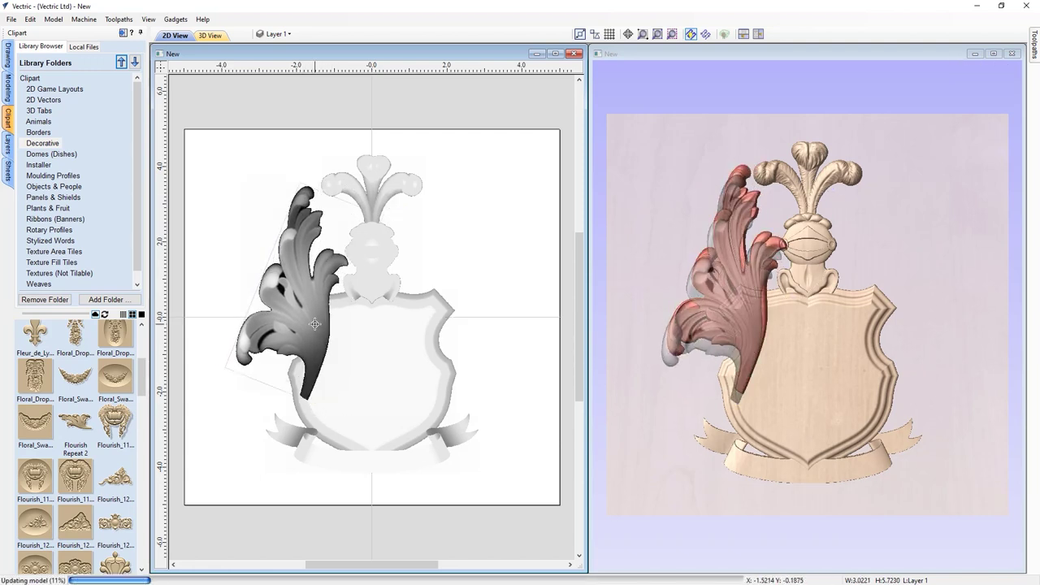
pyautogui.moveTo(219, 367); pyautogui.dragTo(228, 360)
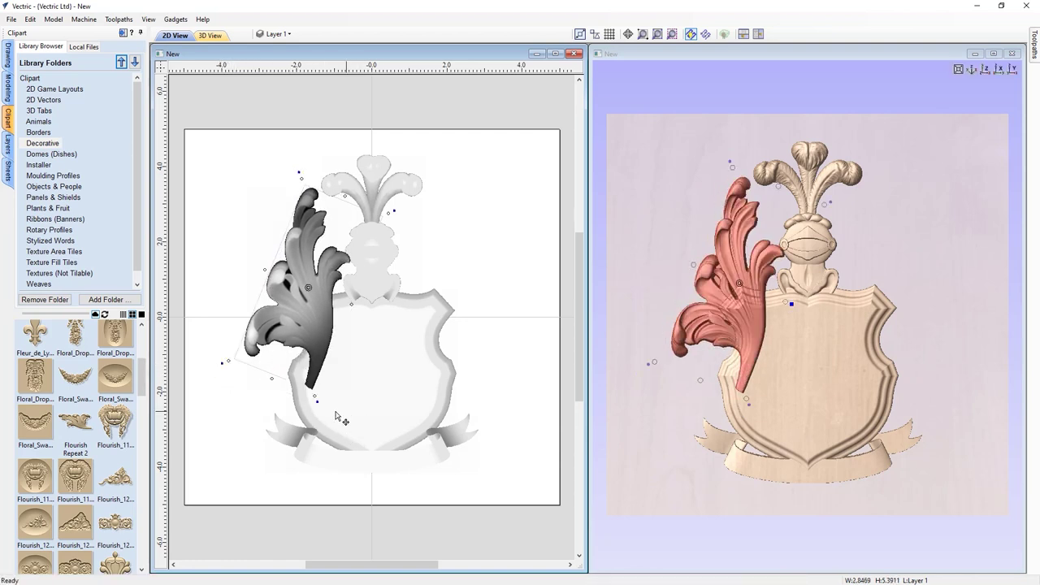
pyautogui.moveTo(315, 401); pyautogui.dragTo(308, 397)
pyautogui.moveTo(324, 313); pyautogui.dragTo(323, 315)
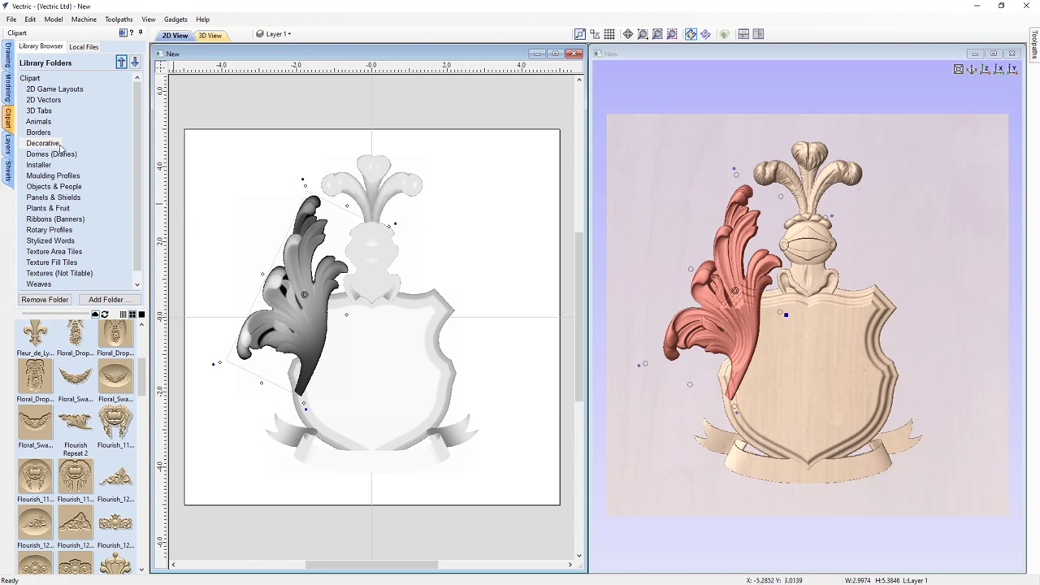
# Set the mirror mode of the Flourishes level to Top Left Quadrant
pyautogui.click(9, 96)
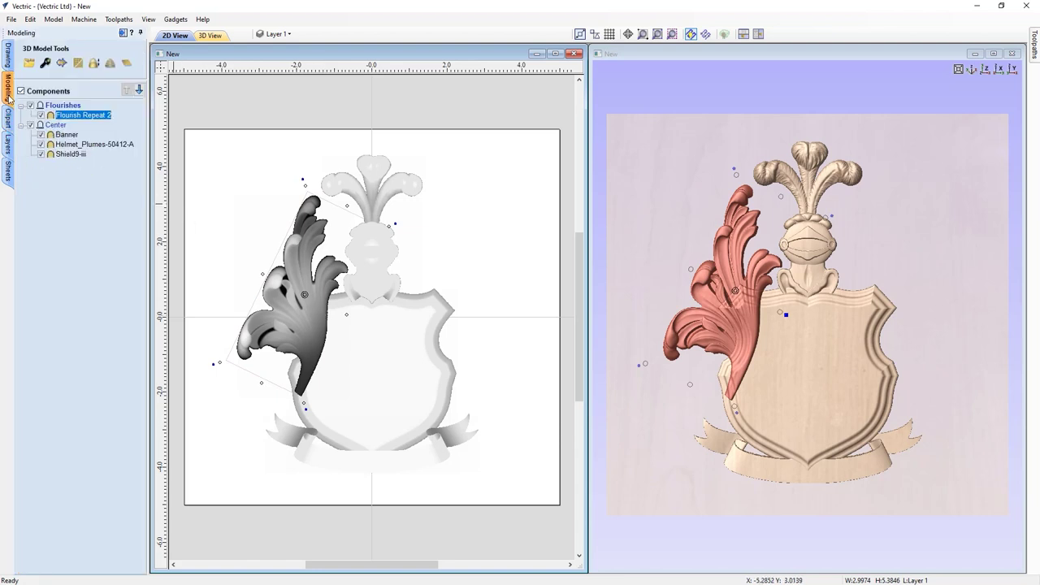
pyautogui.rightClick(64, 107)
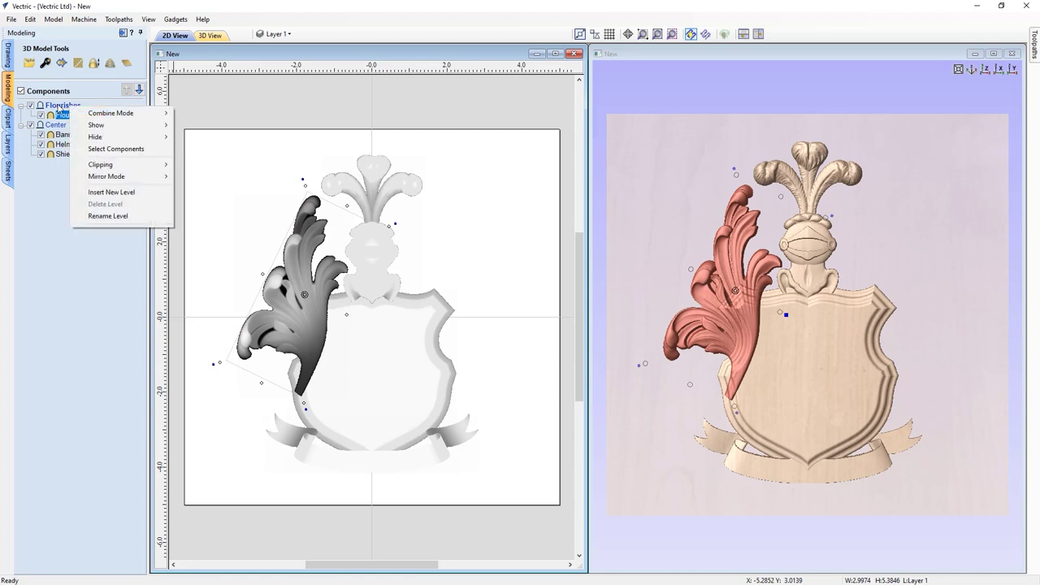
pyautogui.moveTo(103, 180)
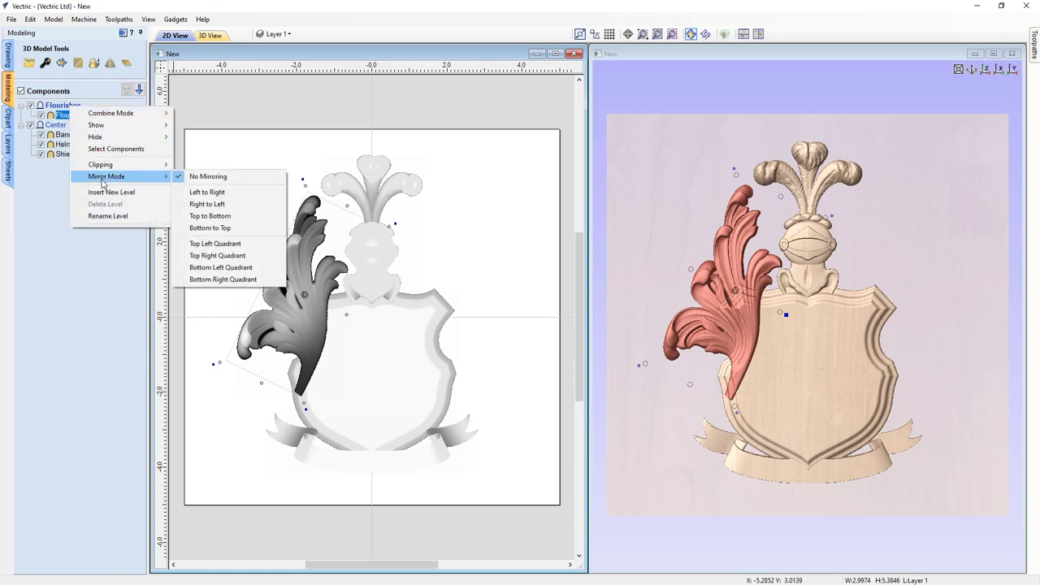
pyautogui.click(215, 245)
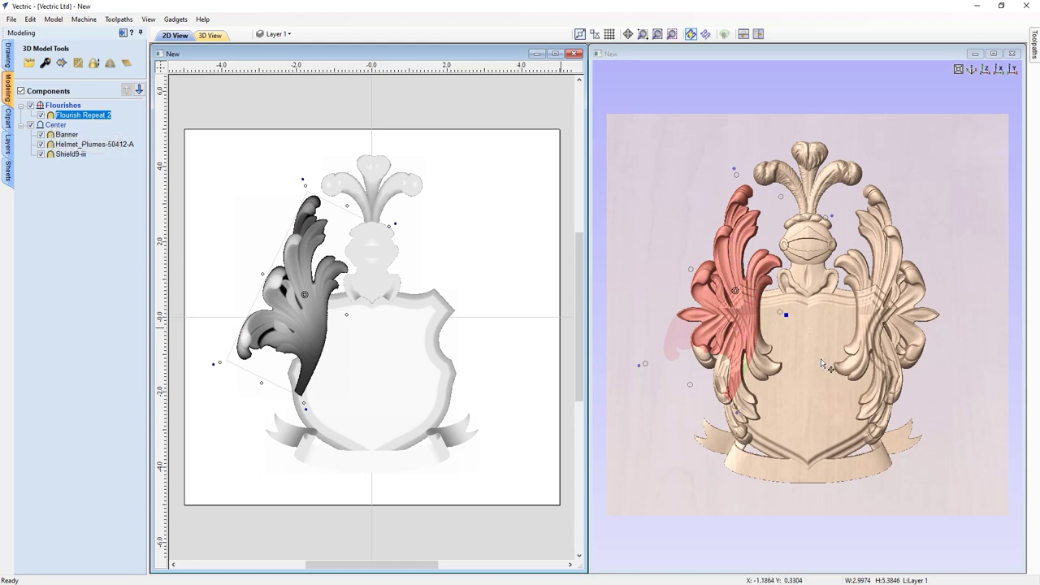
# Set the combine mode of the Flourishes level to Merge
pyautogui.rightClick(58, 107)
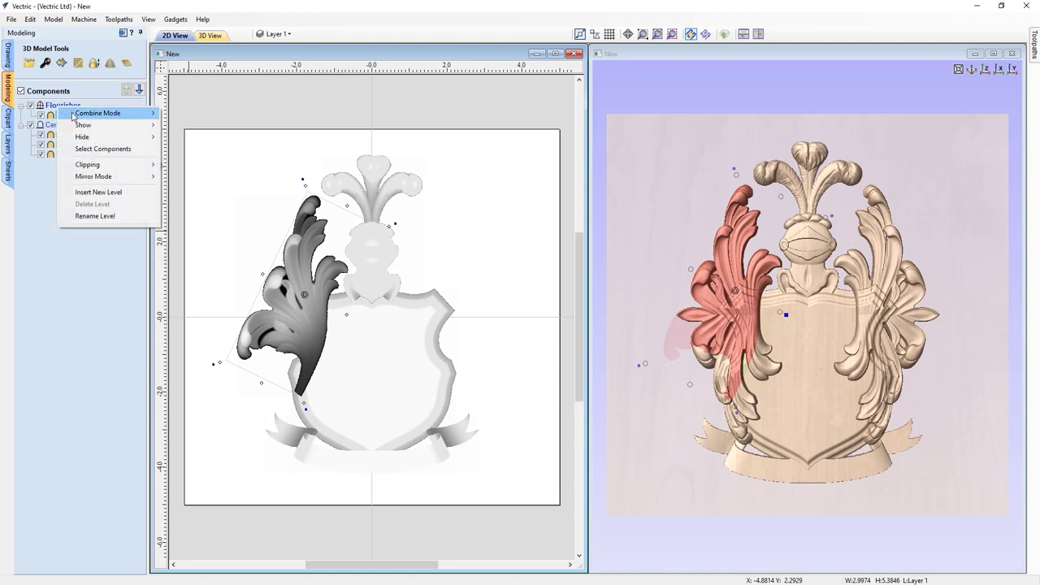
pyautogui.moveTo(73, 117)
pyautogui.click(203, 138)
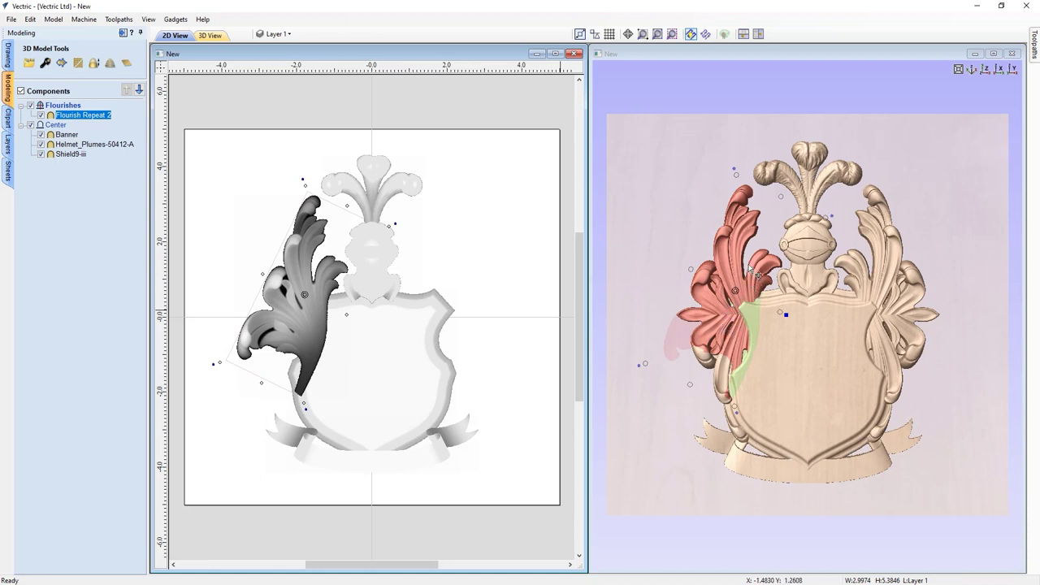
pyautogui.click(663, 432)
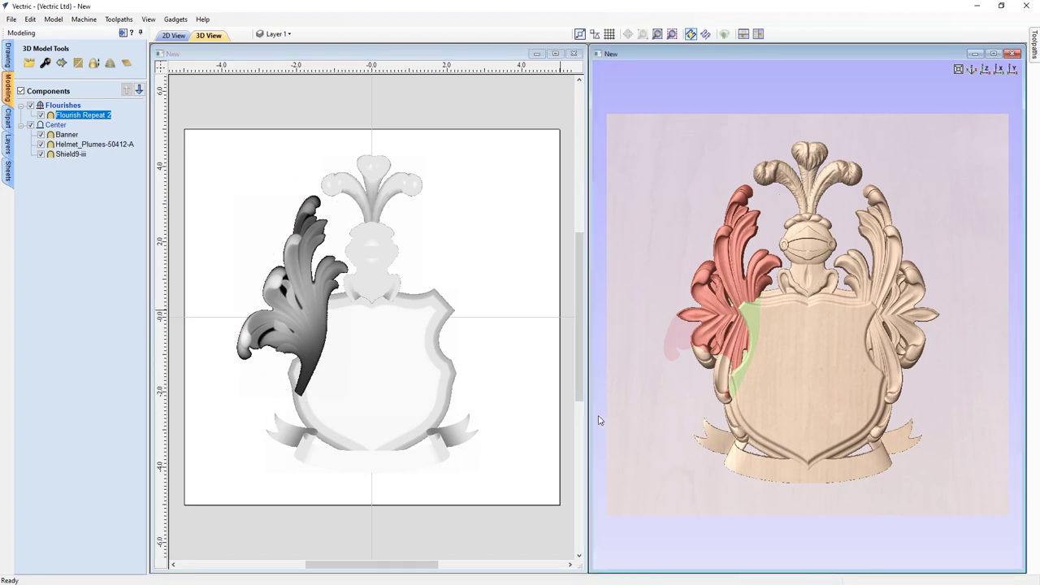
# Raise the base height of the banner, helmet and shield components together to 0.2 inches and inspect the model from the side
pyautogui.click(56, 126)
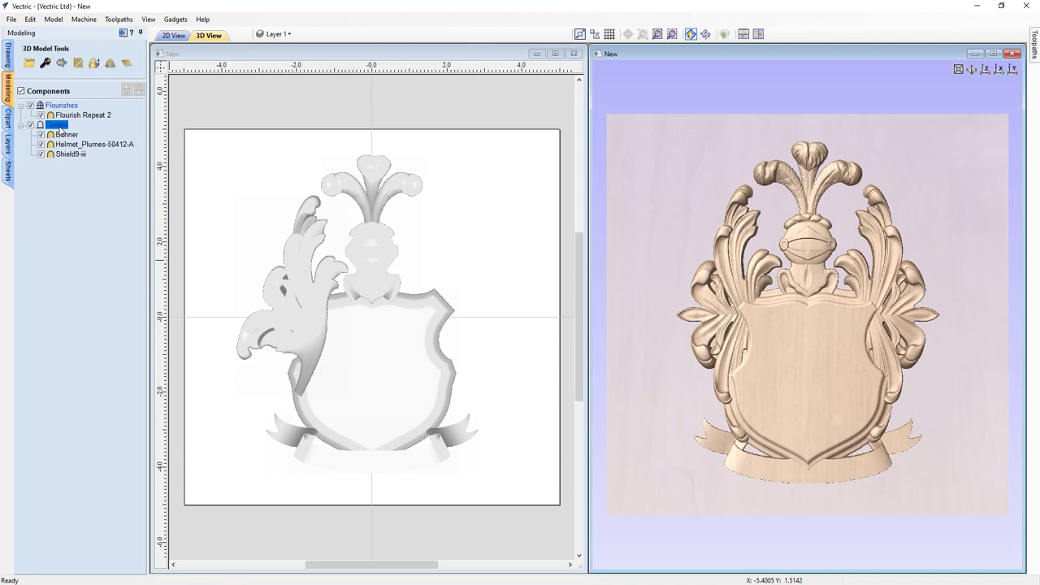
pyautogui.click(64, 136)
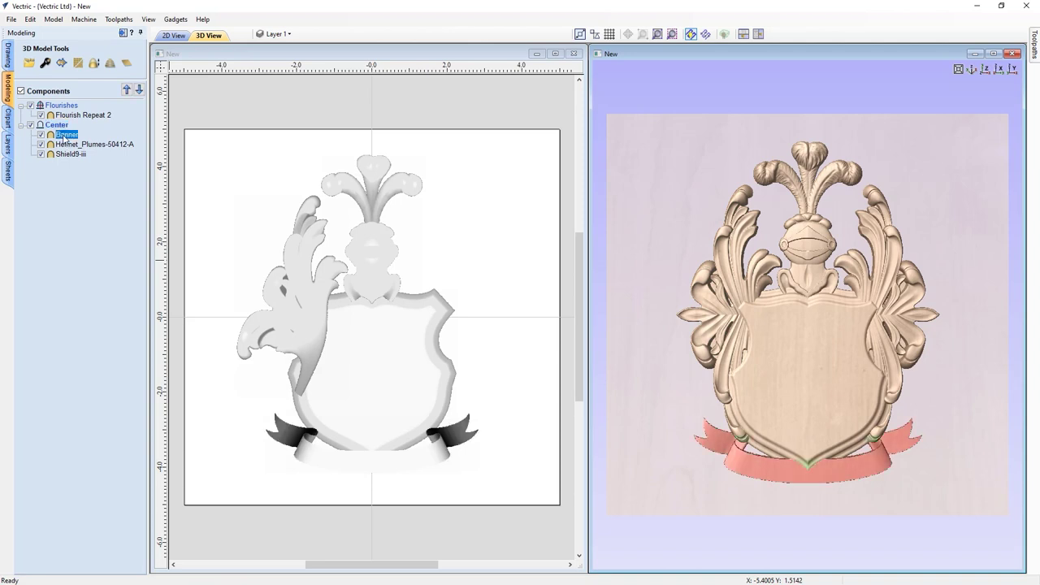
pyautogui.keyDown('shift'); pyautogui.click(63, 154); pyautogui.keyUp('shift')
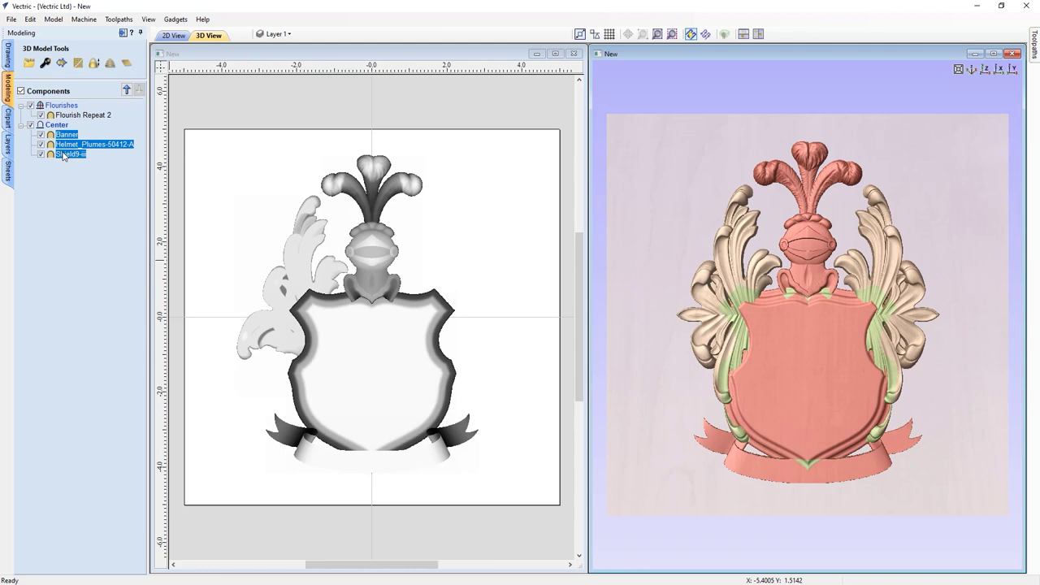
pyautogui.click(45, 62)
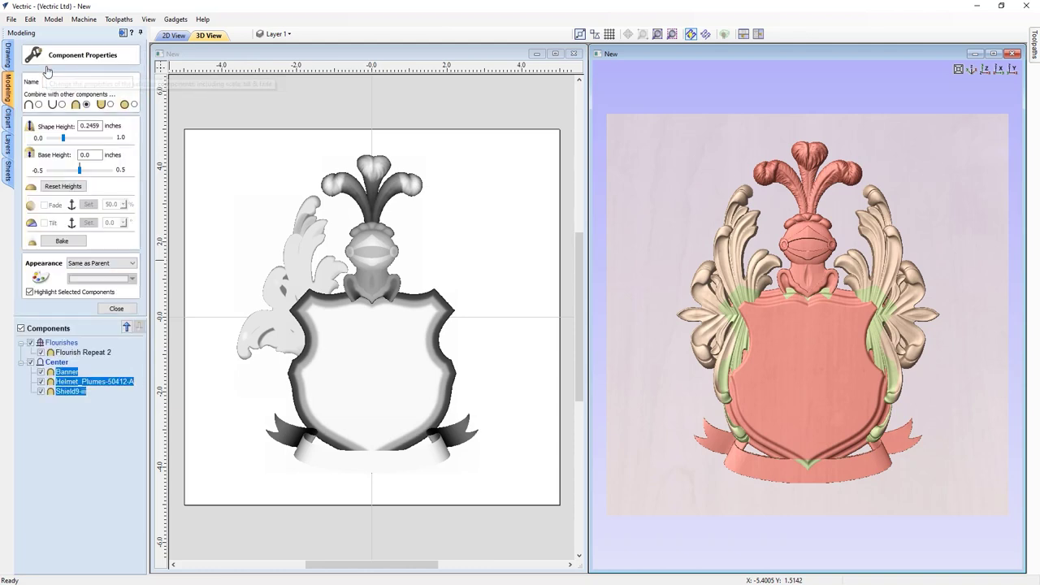
pyautogui.moveTo(67, 153); pyautogui.dragTo(61, 153)
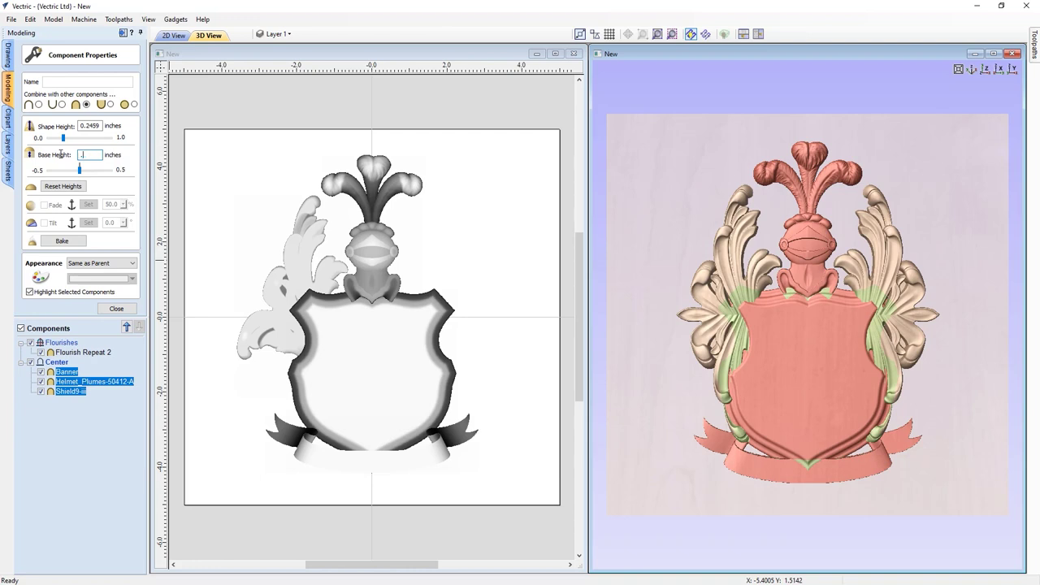
pyautogui.press('Return')
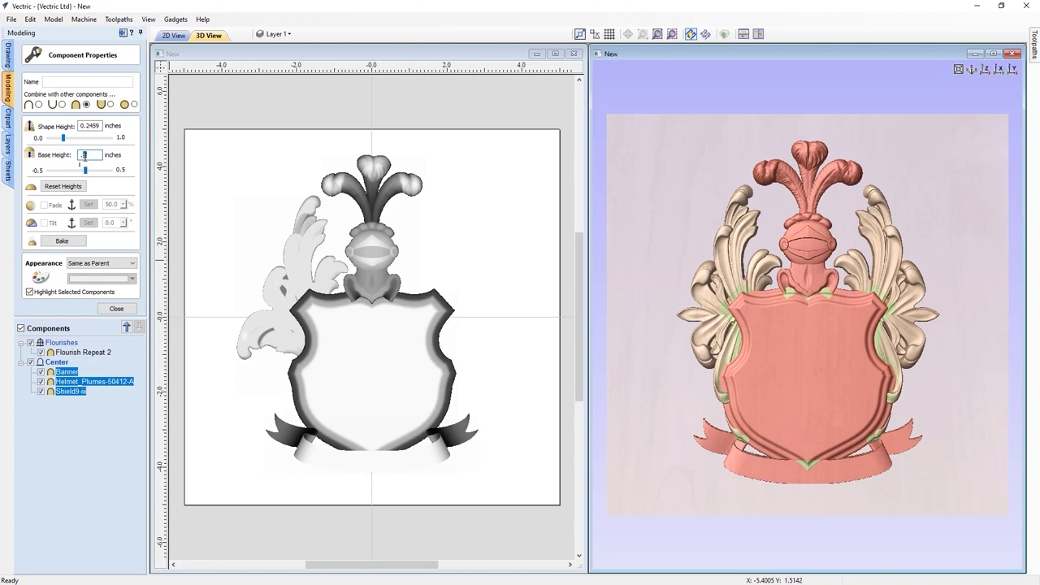
pyautogui.press('Return')
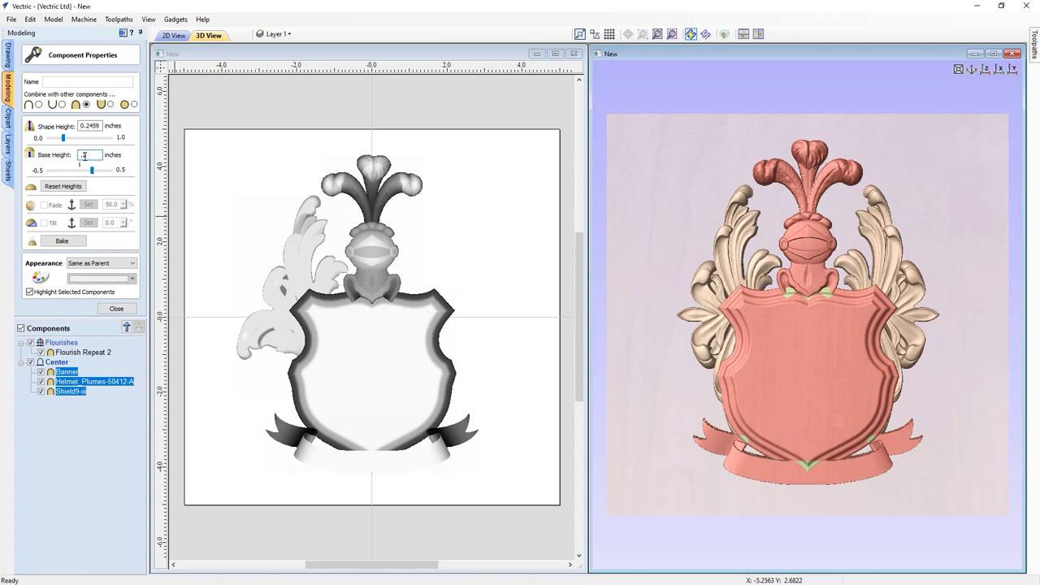
pyautogui.moveTo(664, 492); pyautogui.dragTo(887, 374)
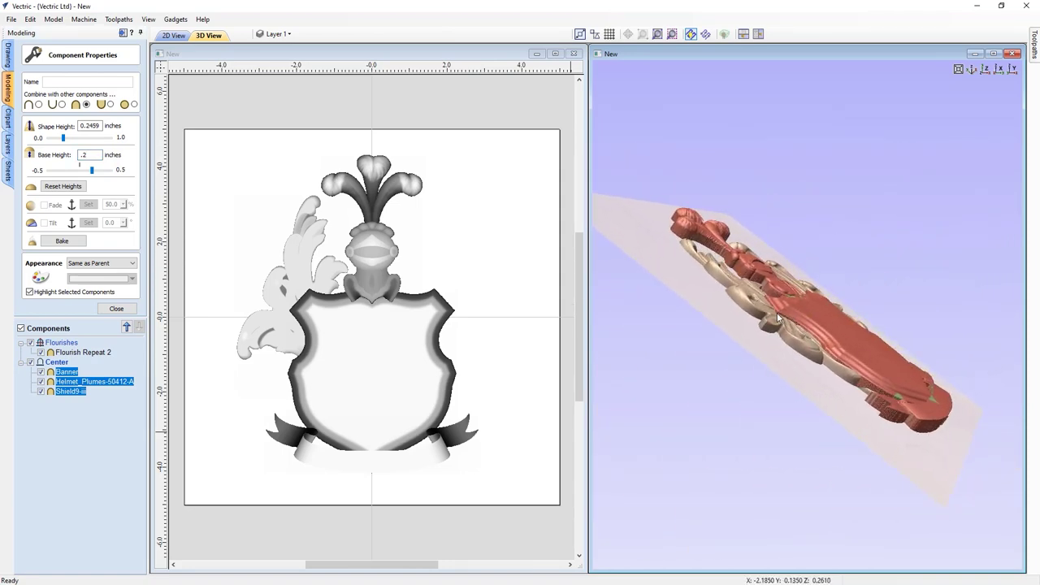
# Set the shape height of the flourish to 0.25 inches and check the mirrored result from above
pyautogui.moveTo(782, 383); pyautogui.dragTo(521, 390)
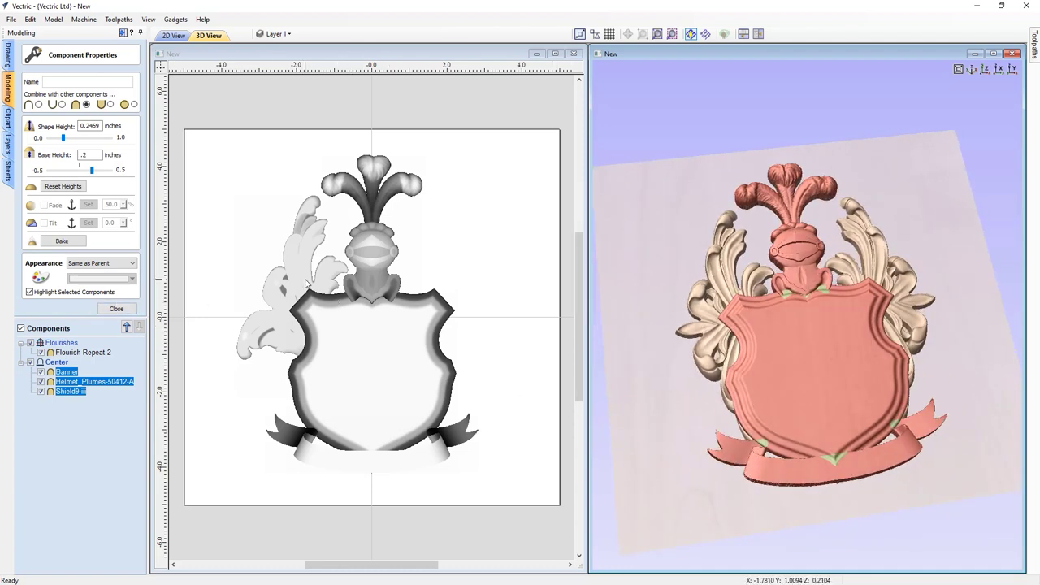
pyautogui.click(307, 283)
pyautogui.click(307, 282)
pyautogui.moveTo(101, 125); pyautogui.dragTo(93, 125)
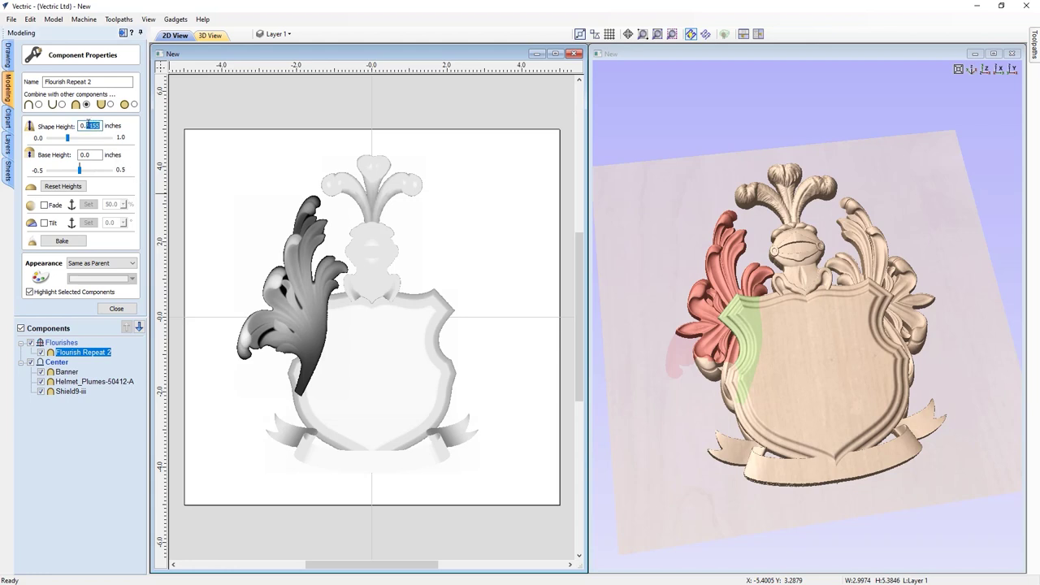
pyautogui.press('Return')
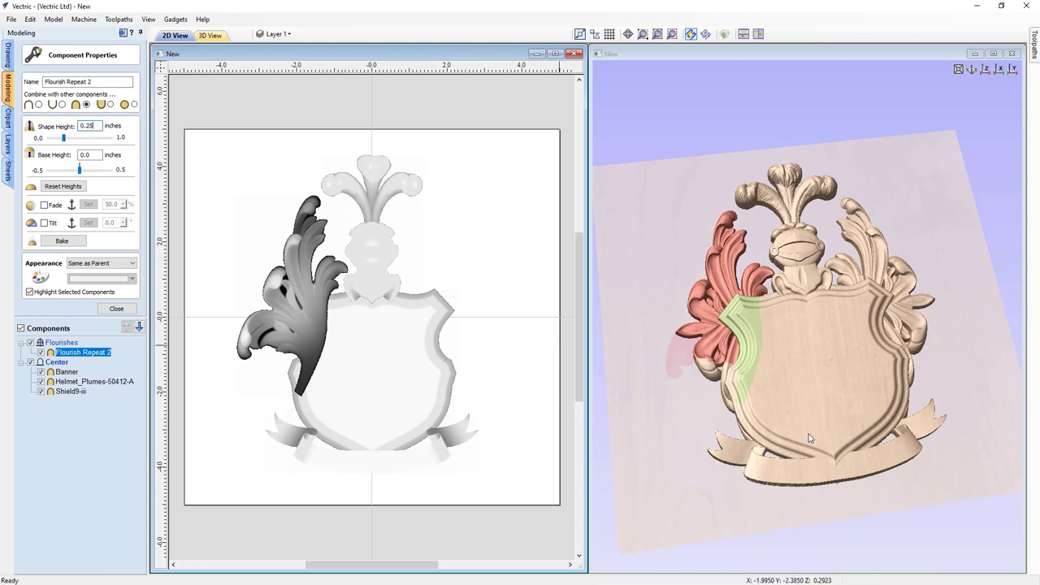
pyautogui.moveTo(690, 378)
pyautogui.mouseDown()
pyautogui.moveTo(692, 439)
pyautogui.moveTo(692, 390)
pyautogui.mouseUp()
pyautogui.click(988, 69)
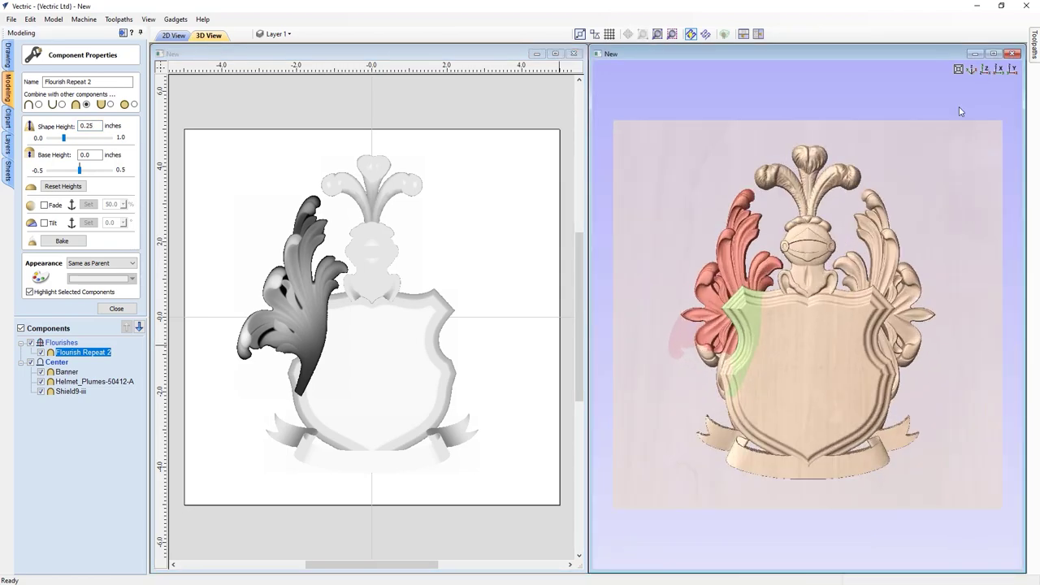
pyautogui.click(682, 200)
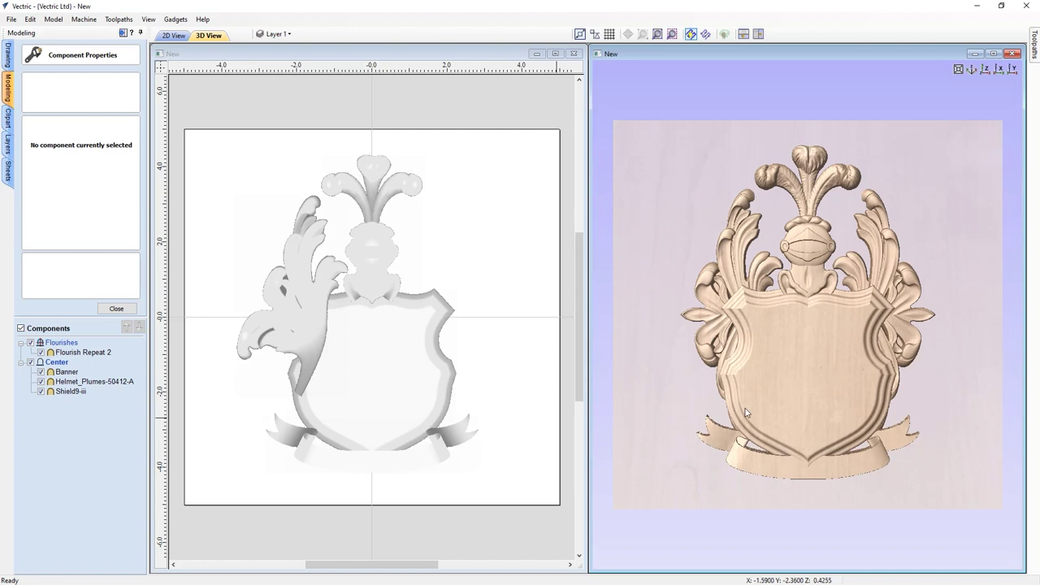
pyautogui.click(116, 309)
# Rotate the flourish more upright and move it upward beside the helmet, to an overall extent of about 2.36 by 5.10 inches
pyautogui.click(286, 333)
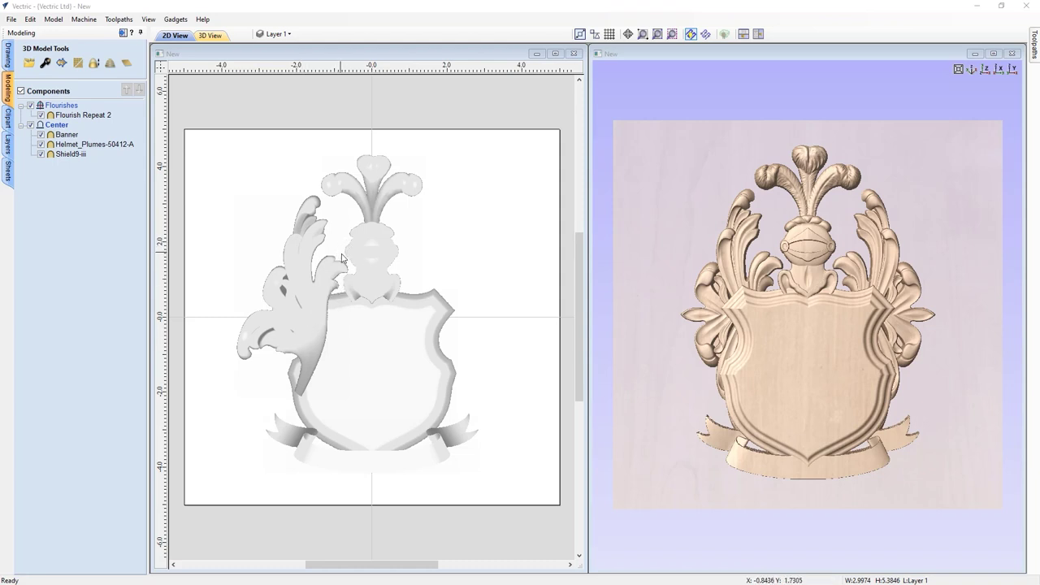
pyautogui.click(328, 344)
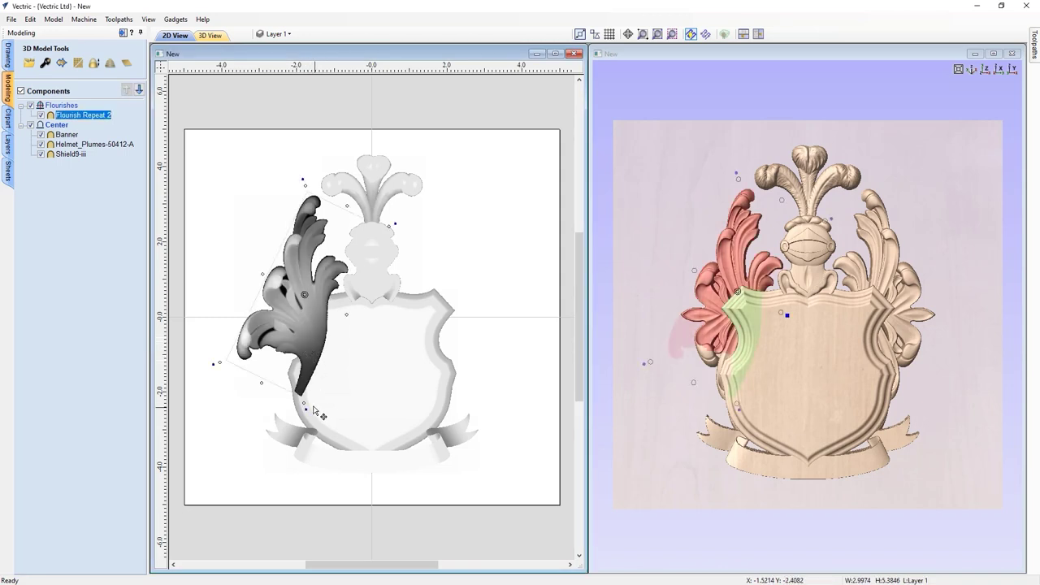
pyautogui.moveTo(303, 403)
pyautogui.mouseDown()
pyautogui.moveTo(301, 387)
pyautogui.moveTo(320, 398)
pyautogui.mouseUp()
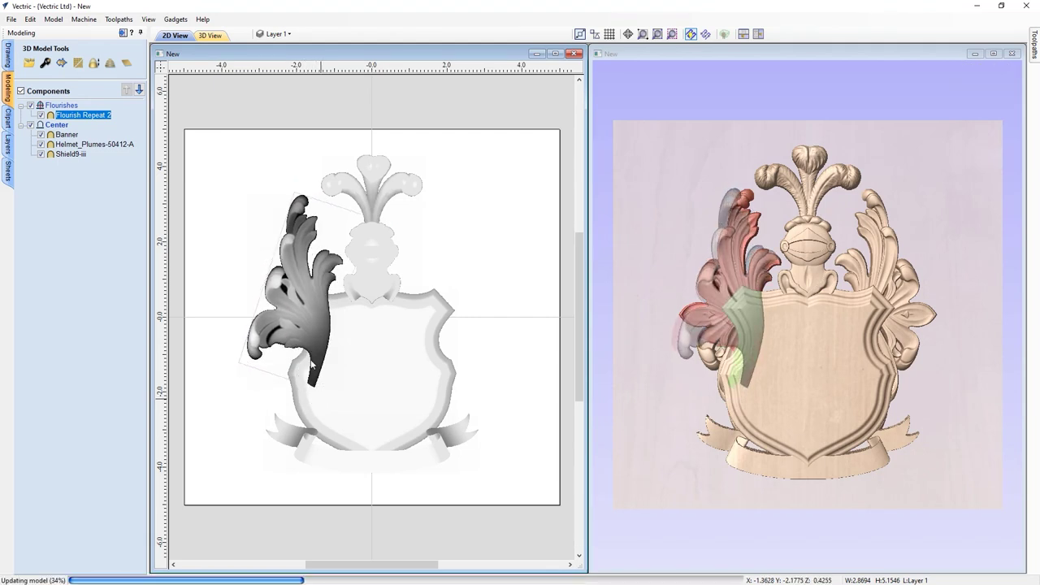
pyautogui.moveTo(310, 335); pyautogui.dragTo(315, 312)
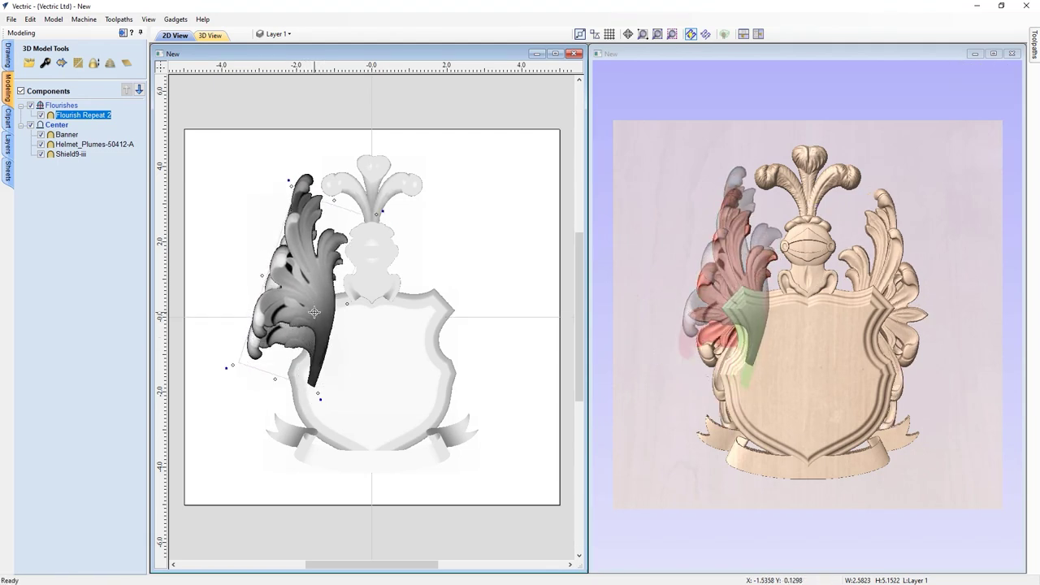
pyautogui.moveTo(325, 378); pyautogui.dragTo(331, 375)
pyautogui.moveTo(319, 308); pyautogui.dragTo(320, 306)
pyautogui.moveTo(334, 376); pyautogui.dragTo(339, 377)
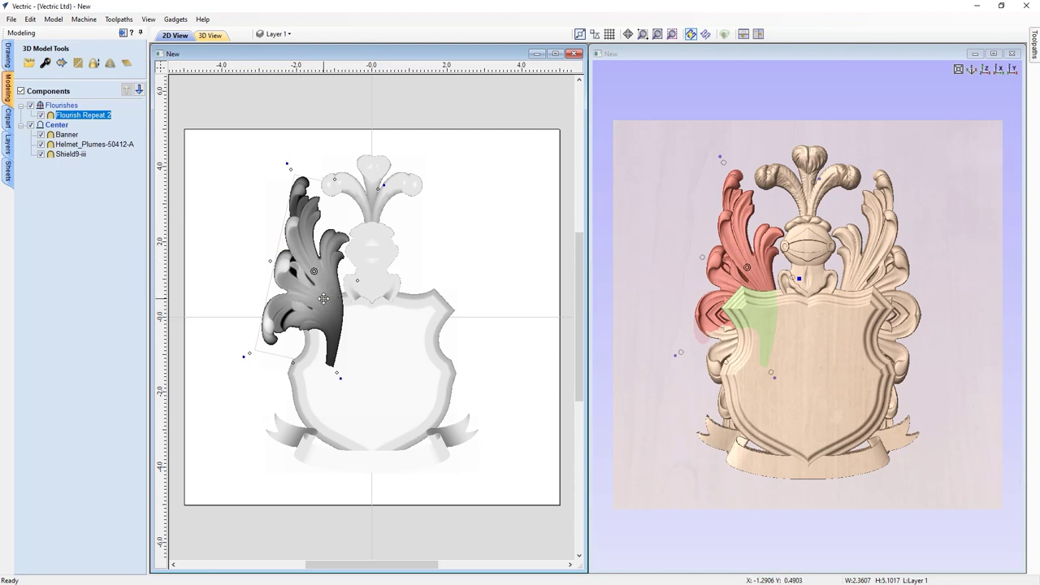
# Duplicate the flourish lower and farther out beside the shield, and set the copy's shape height to 0.15 inches
pyautogui.moveTo(323, 287); pyautogui.dragTo(301, 342)
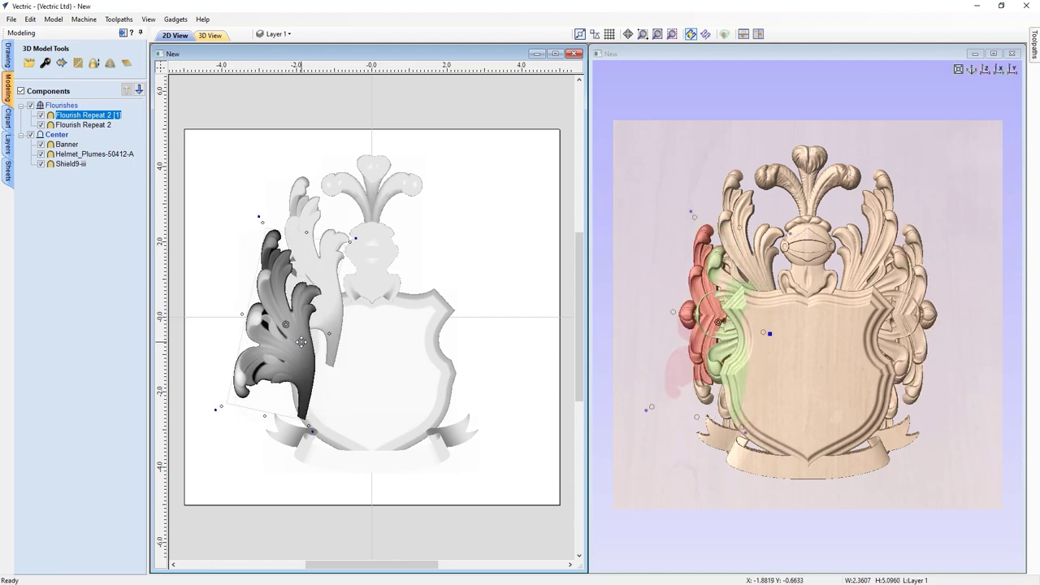
pyautogui.moveTo(302, 346); pyautogui.dragTo(301, 348)
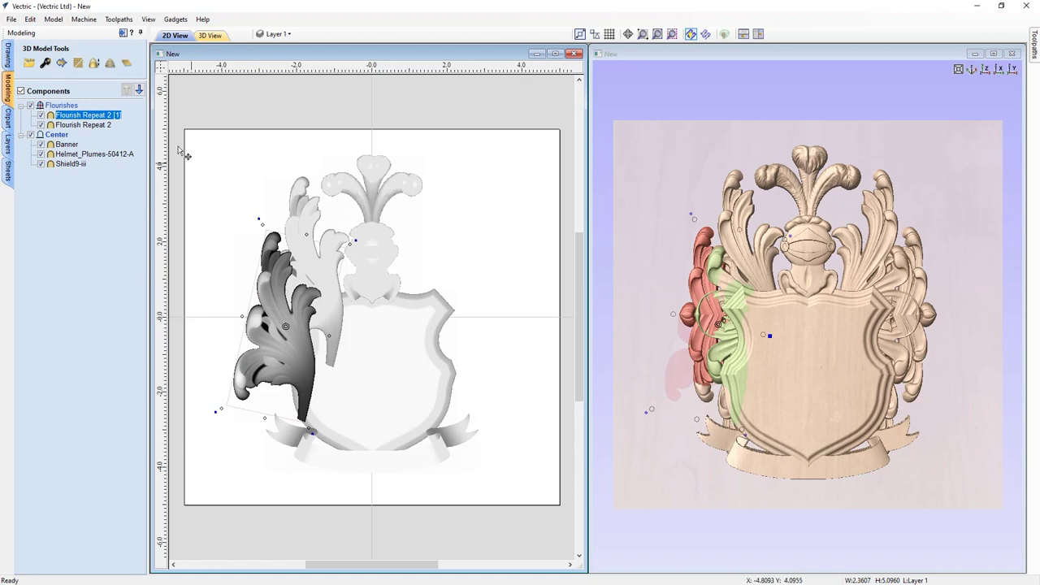
pyautogui.click(46, 64)
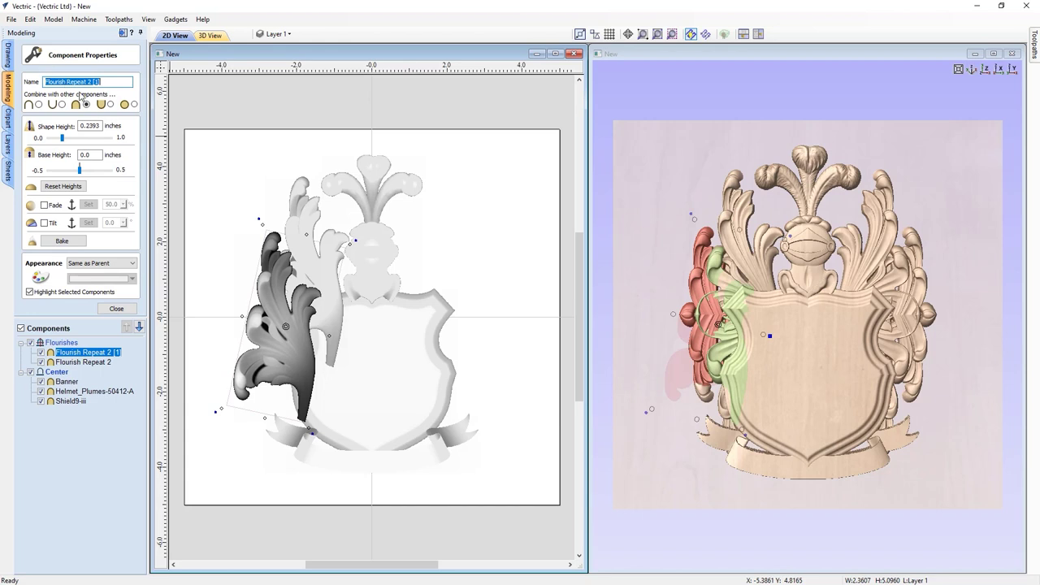
pyautogui.click(98, 126)
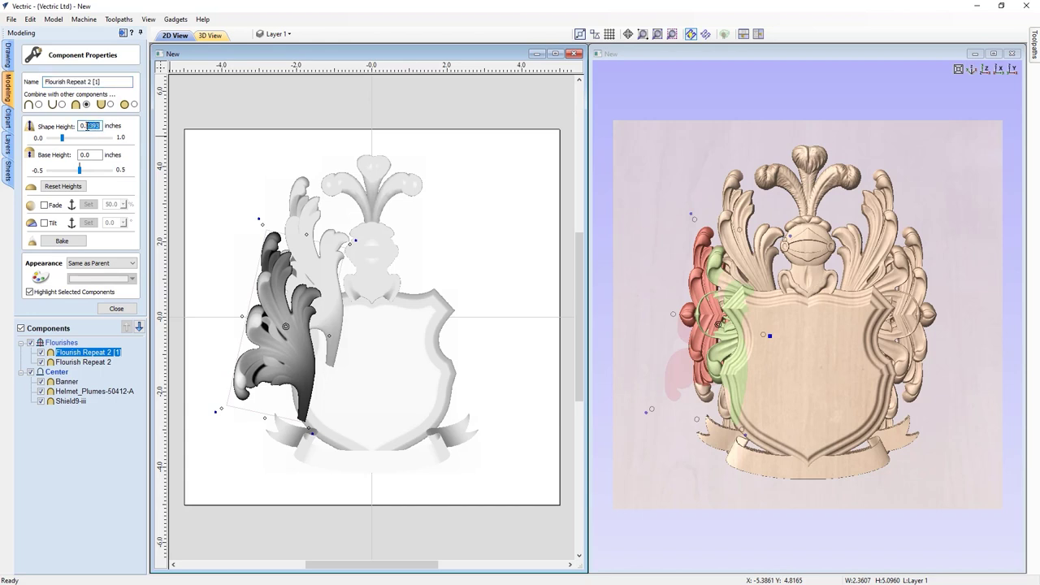
pyautogui.write('0.15')
pyautogui.press('Return')
pyautogui.click(116, 308)
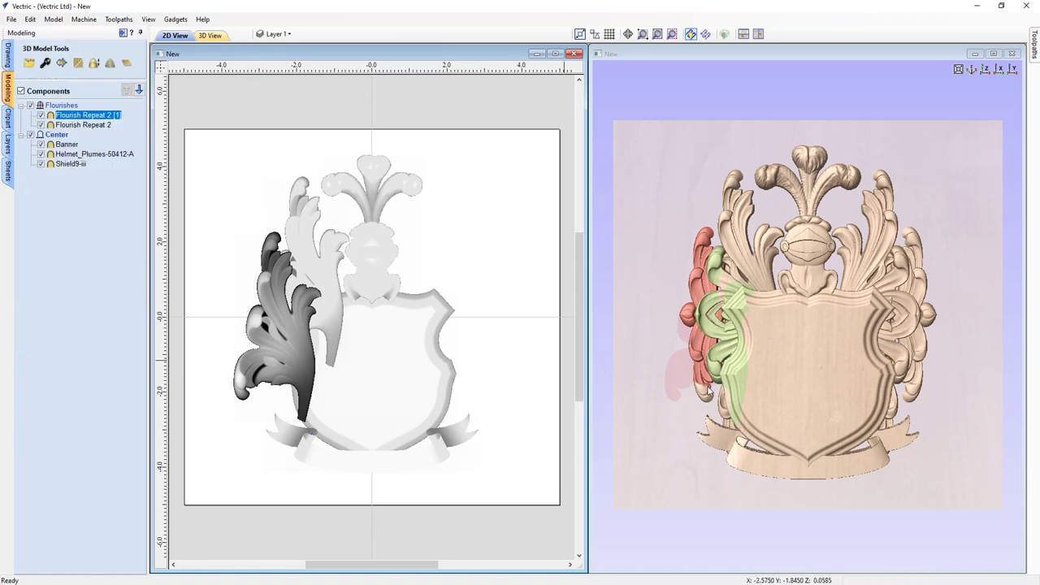
pyautogui.click(467, 471)
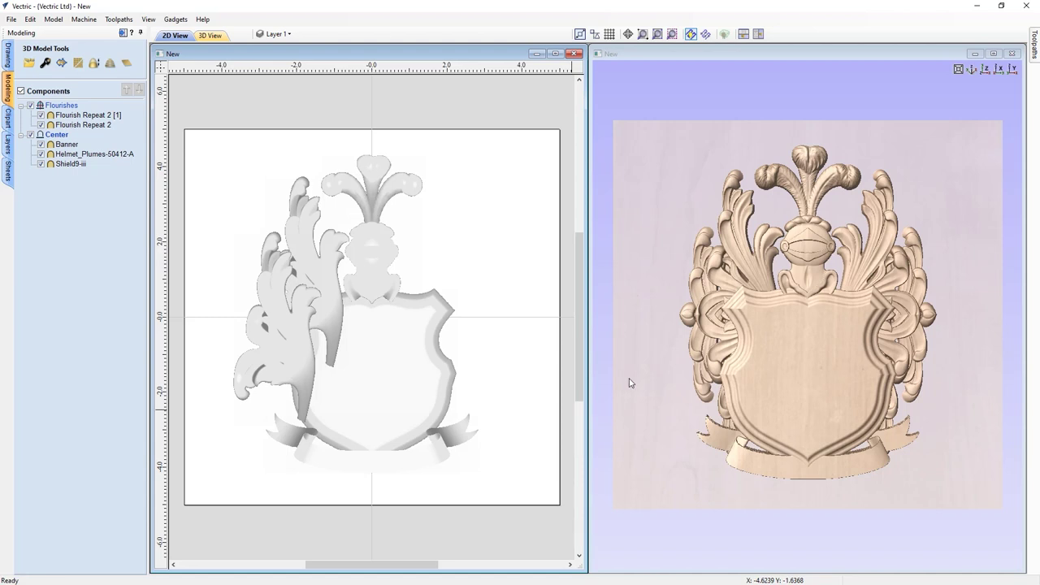
# Fine-tune the duplicate flourish's rotation and position beside the shield, to an overall extent of about 2.46 by 5.13 inches
pyautogui.click(298, 369)
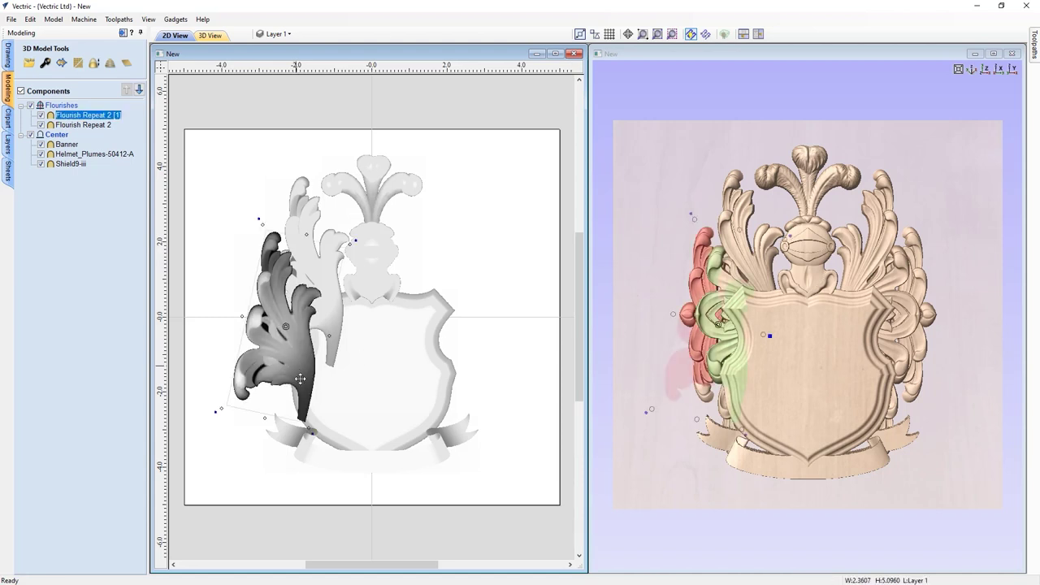
pyautogui.click(319, 432)
pyautogui.moveTo(319, 432); pyautogui.dragTo(322, 425)
pyautogui.moveTo(298, 365); pyautogui.dragTo(300, 363)
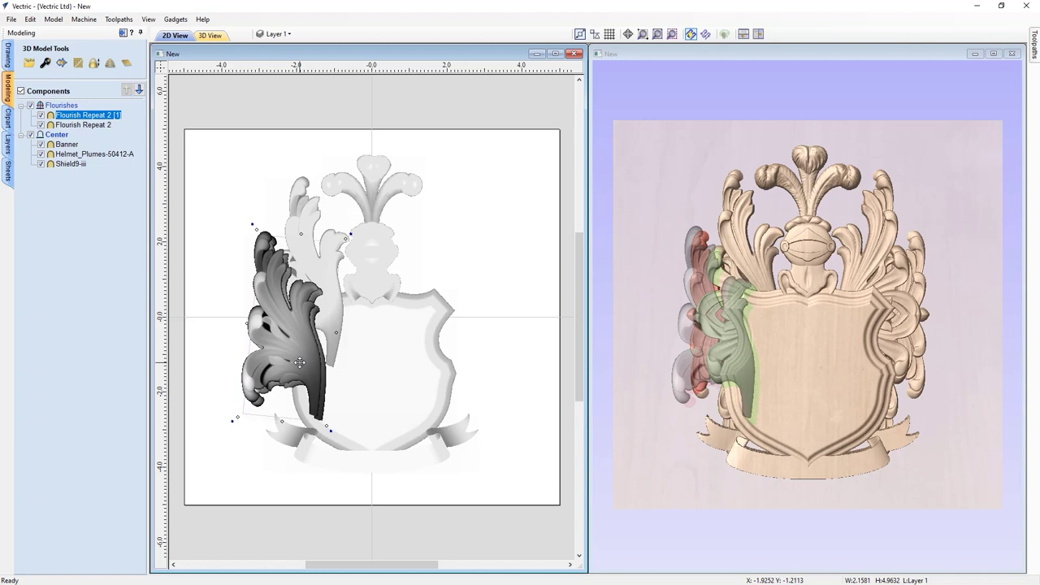
pyautogui.moveTo(300, 362); pyautogui.dragTo(326, 354)
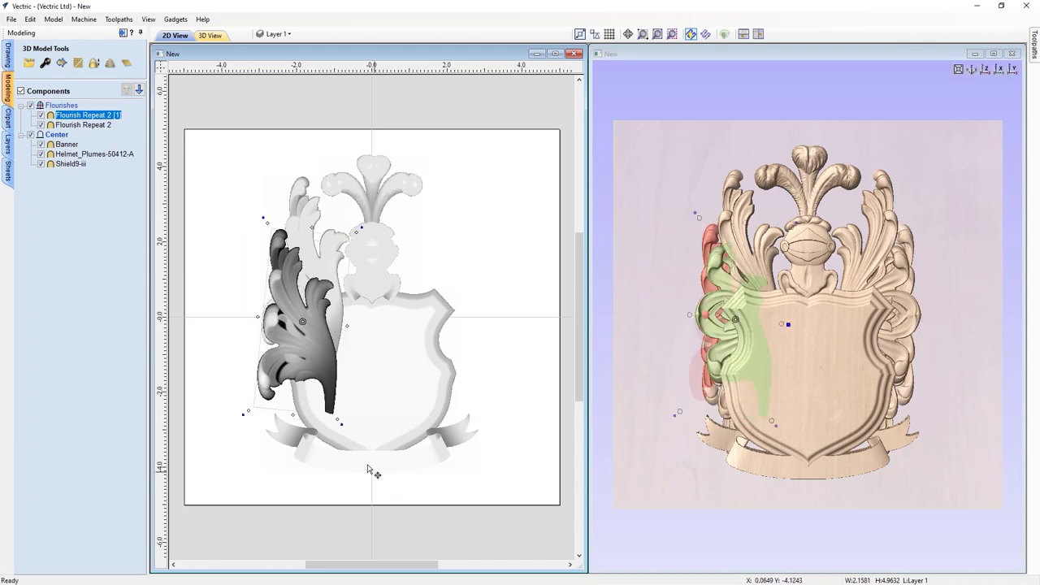
pyautogui.moveTo(342, 425); pyautogui.dragTo(324, 428)
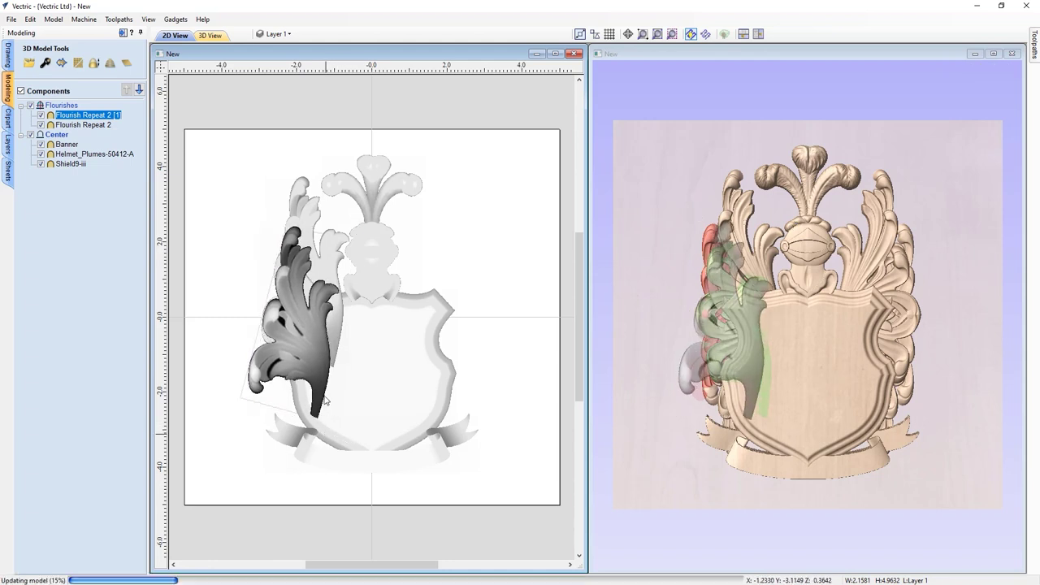
pyautogui.moveTo(311, 351); pyautogui.dragTo(305, 354)
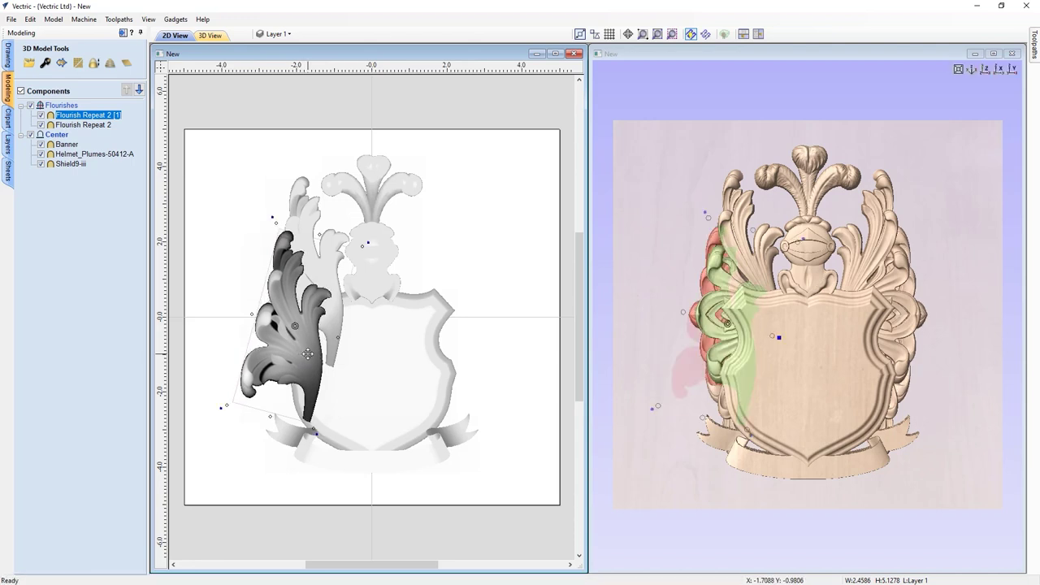
pyautogui.moveTo(308, 354); pyautogui.dragTo(300, 358)
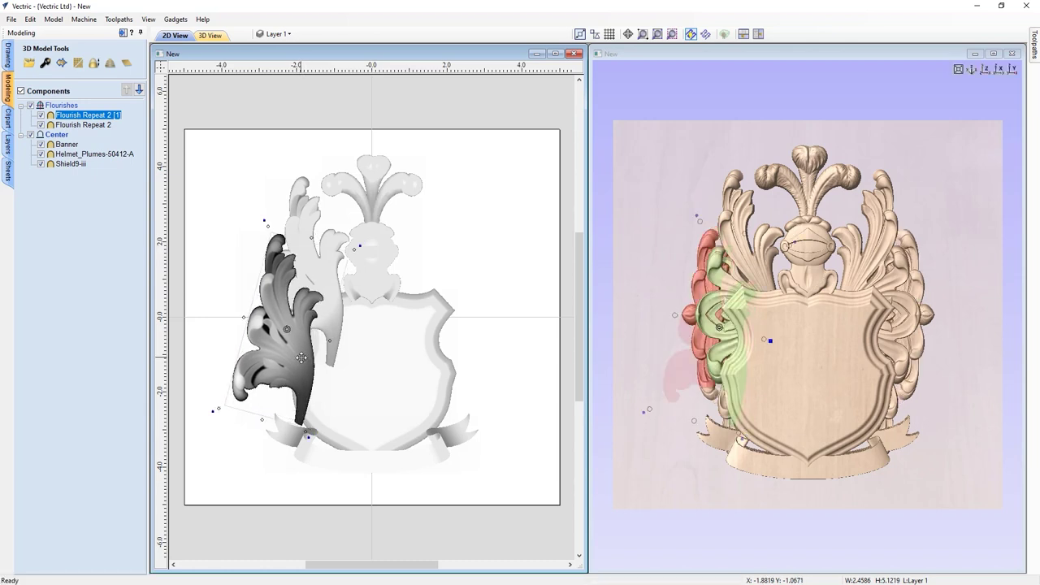
pyautogui.moveTo(301, 357); pyautogui.dragTo(301, 358)
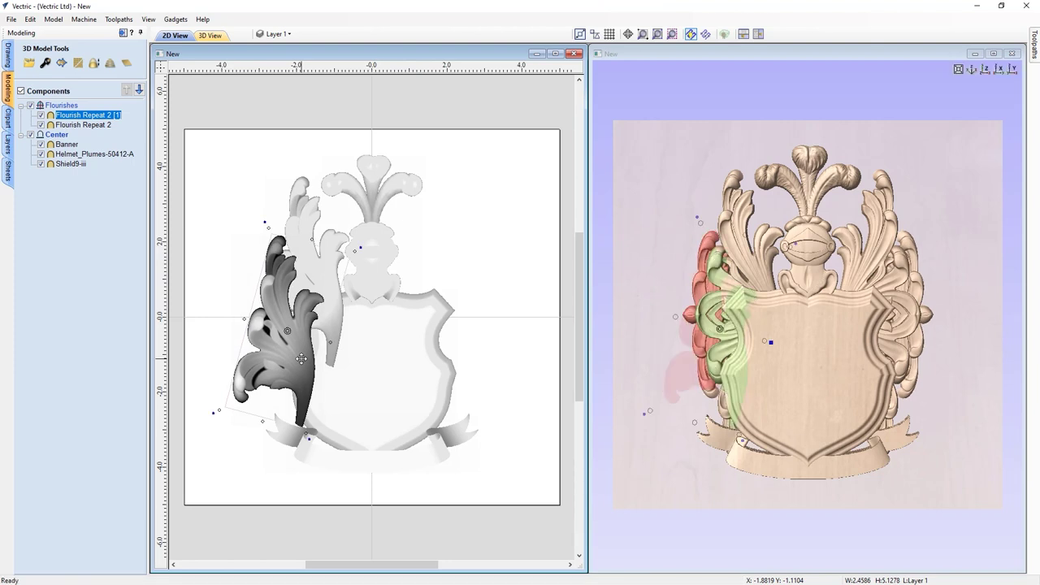
pyautogui.moveTo(302, 363); pyautogui.dragTo(300, 365)
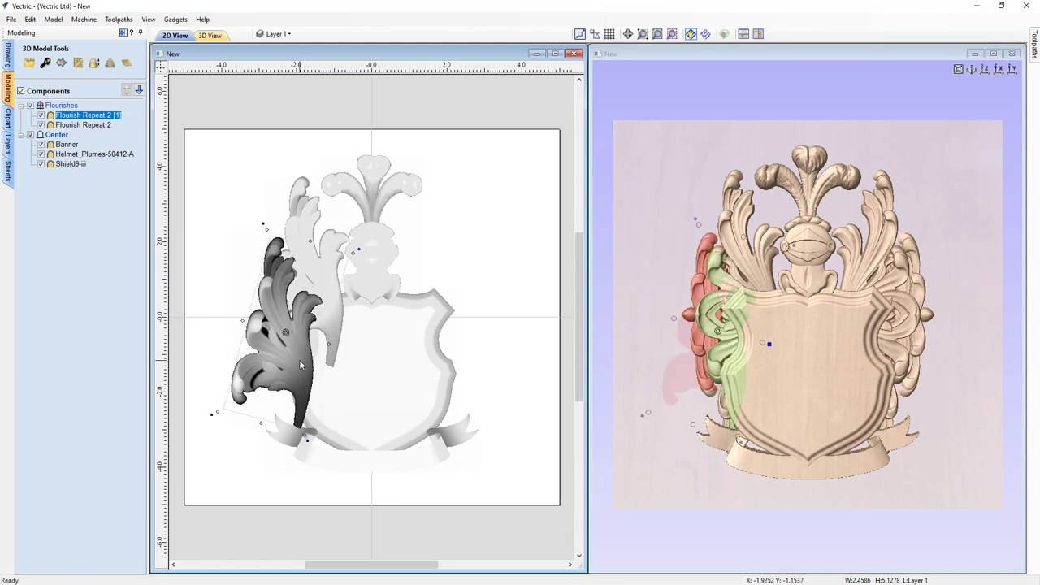
pyautogui.moveTo(295, 360); pyautogui.dragTo(294, 337)
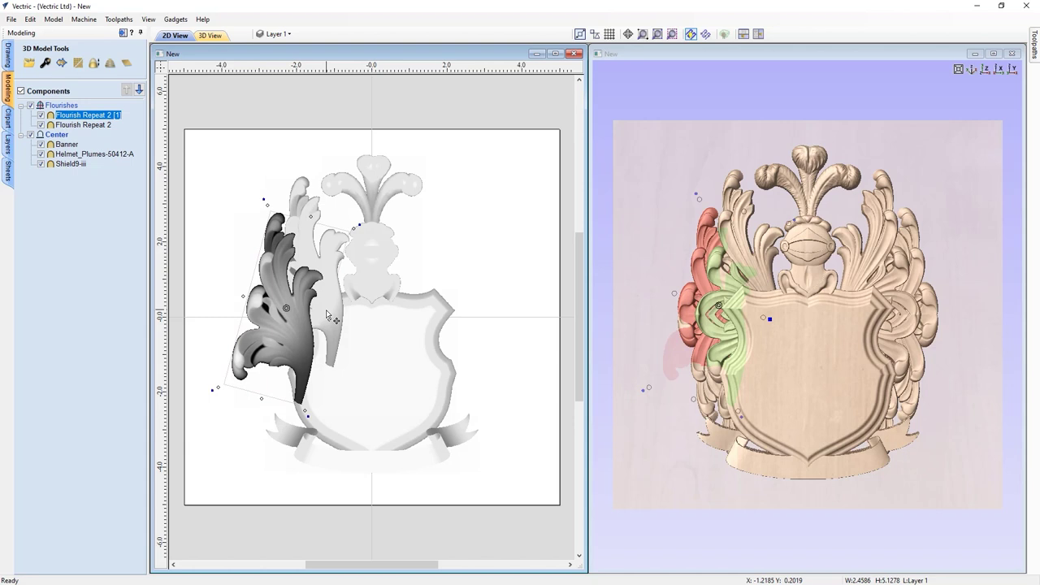
# Set the shape height of the duplicate flourish to 0.1 inches
pyautogui.click(48, 65)
pyautogui.click(94, 125)
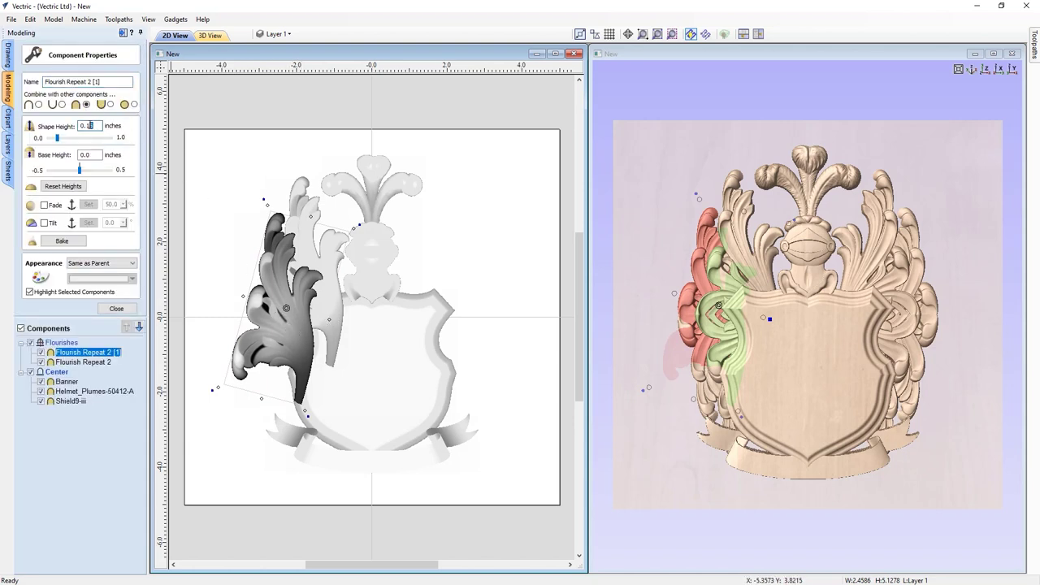
pyautogui.write('0.1')
pyautogui.press('Return')
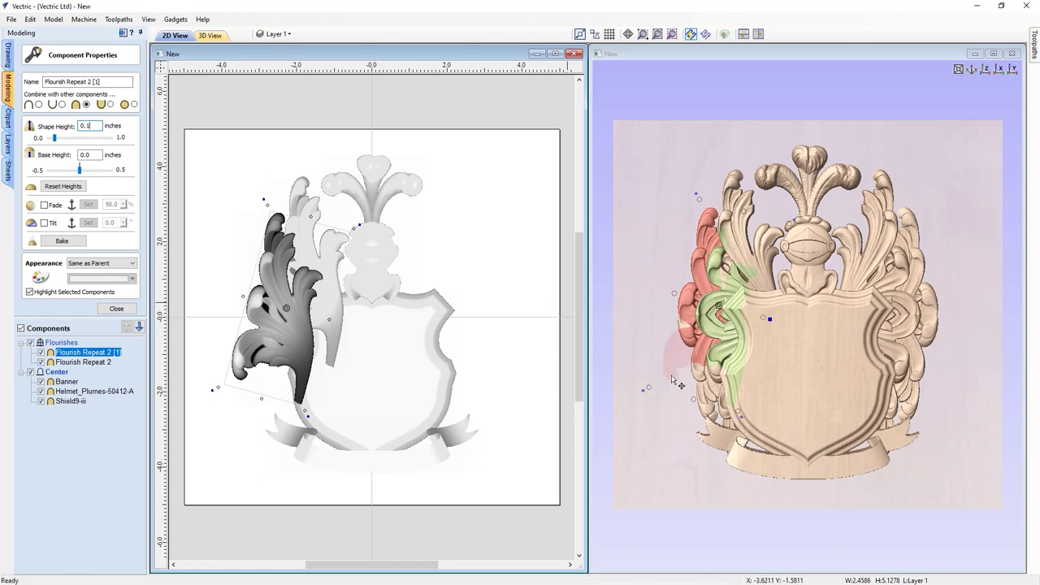
# Enlarge the original flourish to about 2.53 by 5.47 inches and nudge it into place beside the helmet
pyautogui.click(326, 287)
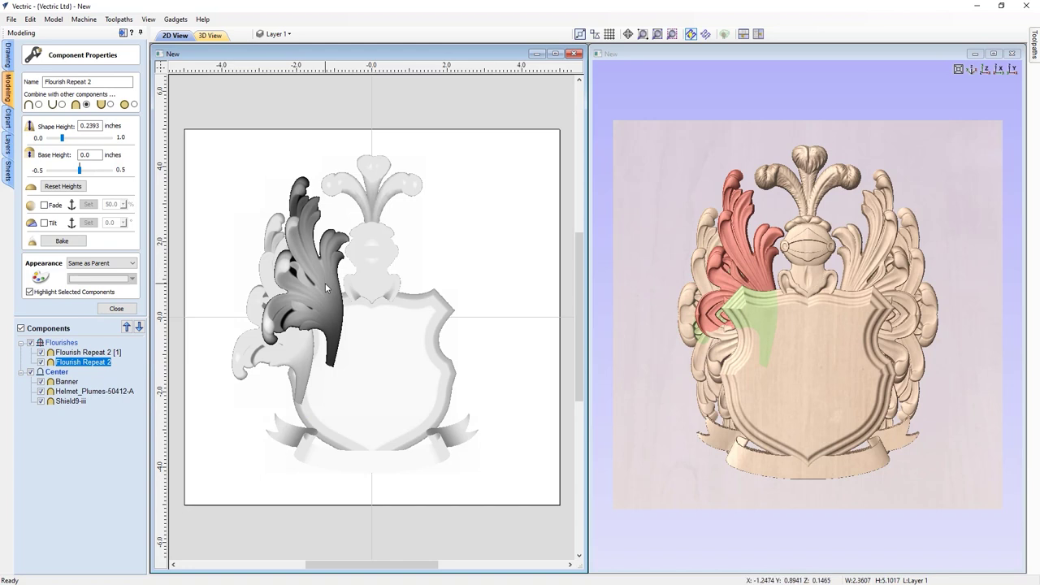
pyautogui.moveTo(325, 289); pyautogui.dragTo(327, 297)
pyautogui.moveTo(265, 365); pyautogui.dragTo(245, 356)
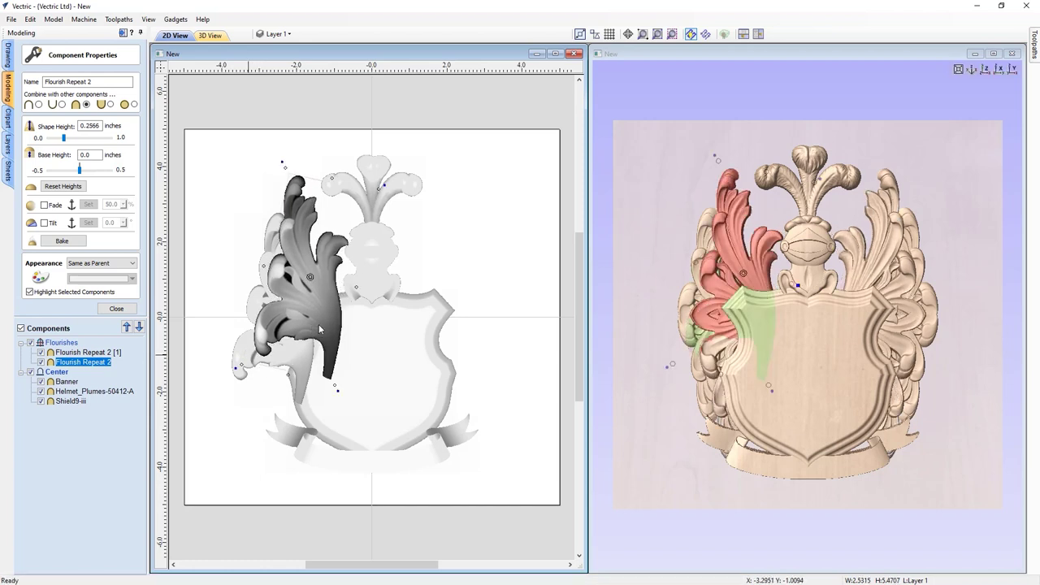
pyautogui.moveTo(319, 325); pyautogui.dragTo(321, 320)
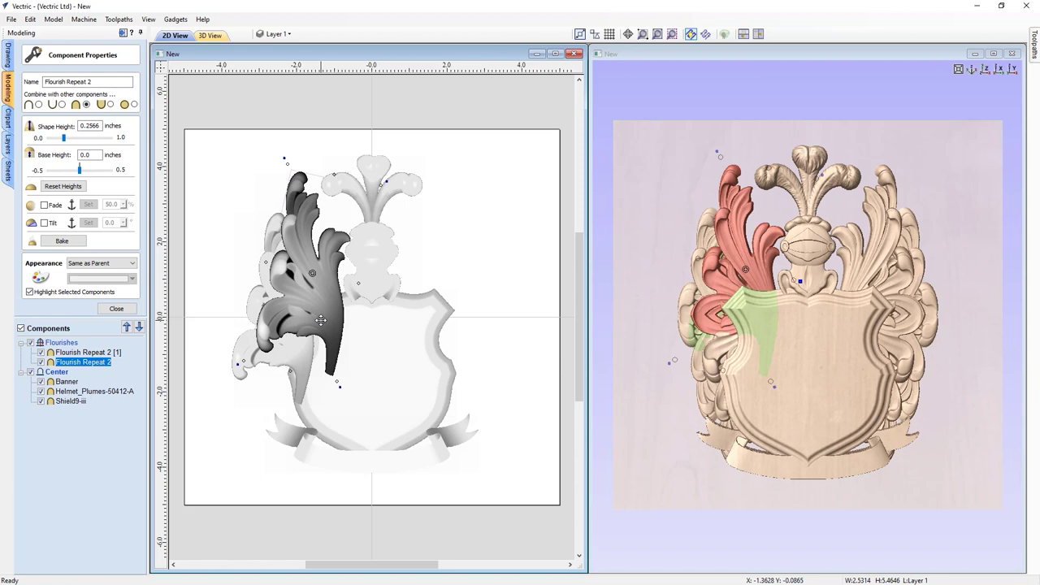
pyautogui.moveTo(321, 324); pyautogui.dragTo(322, 319)
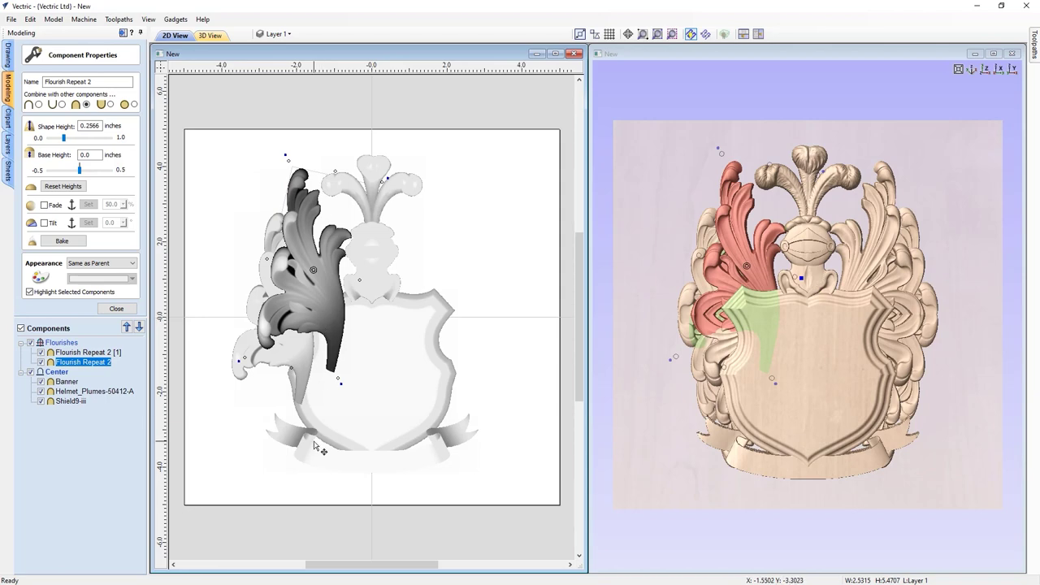
pyautogui.click(298, 486)
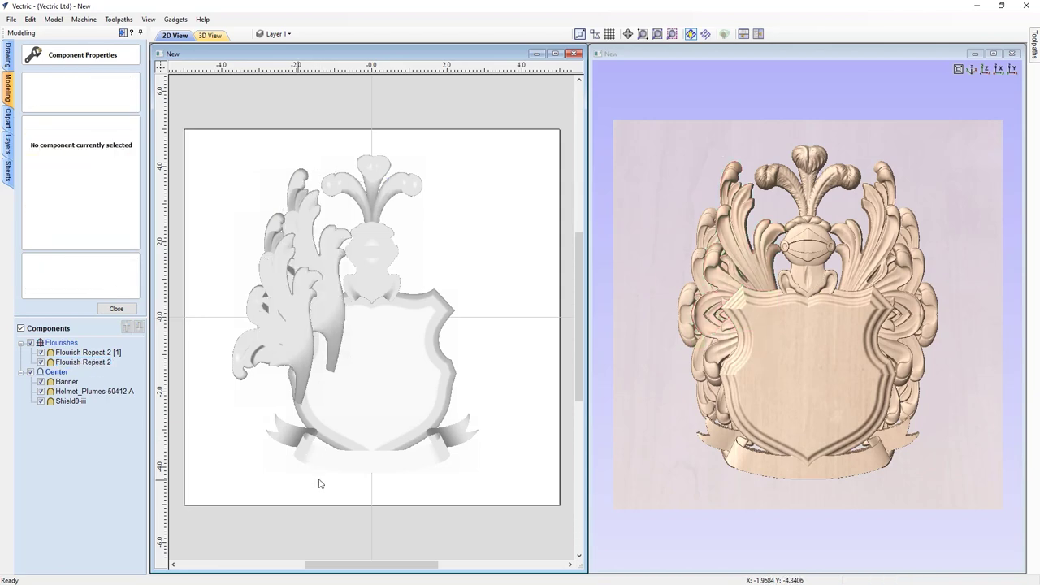
# Set the shield's shape height to 0.36 inches
pyautogui.moveTo(680, 464); pyautogui.dragTo(844, 455)
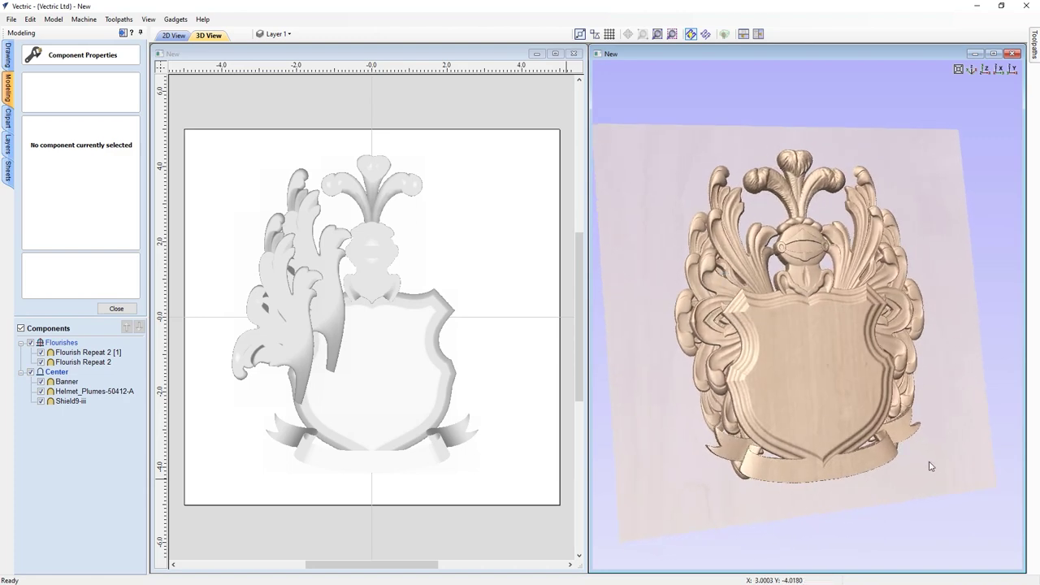
pyautogui.moveTo(924, 494); pyautogui.dragTo(663, 240)
pyautogui.moveTo(763, 255); pyautogui.dragTo(796, 236)
pyautogui.click(985, 71)
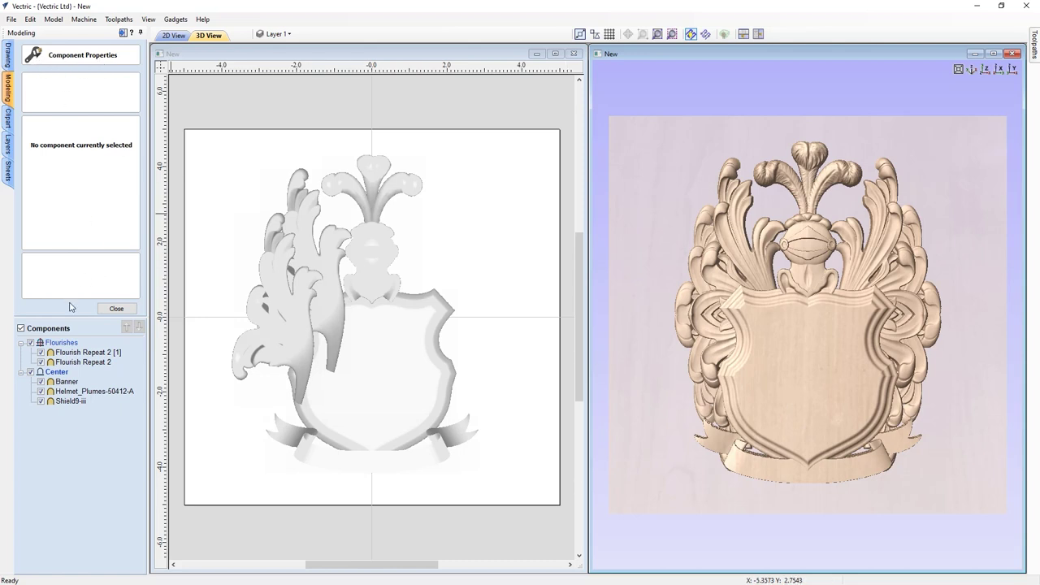
pyautogui.click(787, 423)
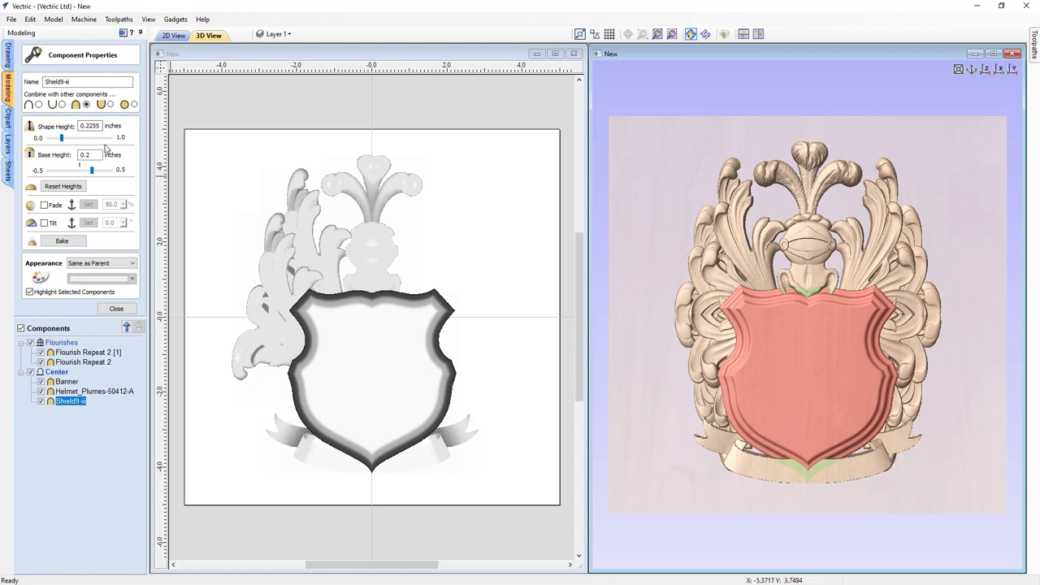
pyautogui.click(87, 126)
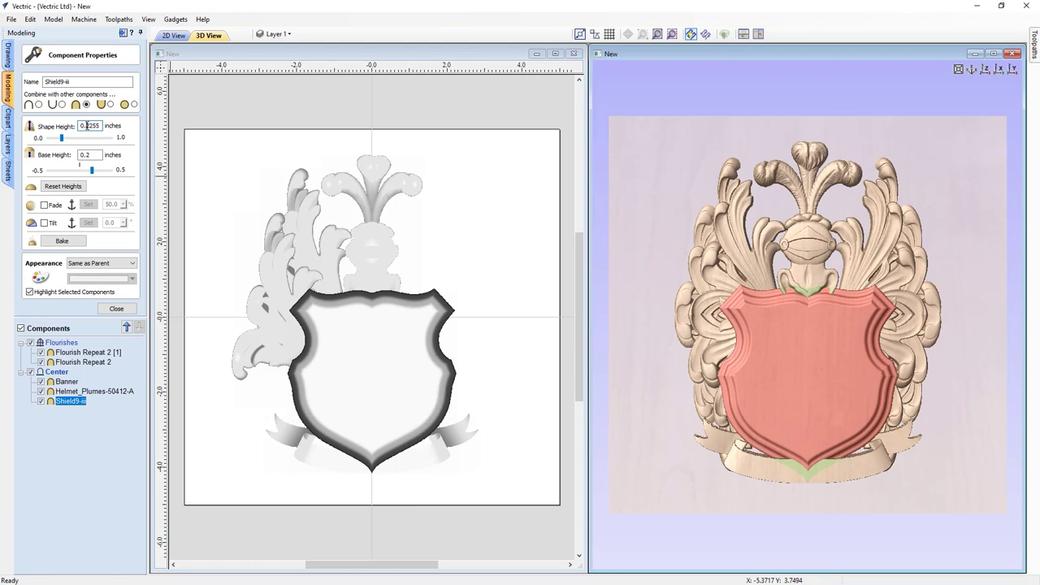
pyautogui.moveTo(89, 126); pyautogui.dragTo(102, 128)
pyautogui.write('36')
pyautogui.press('Return')
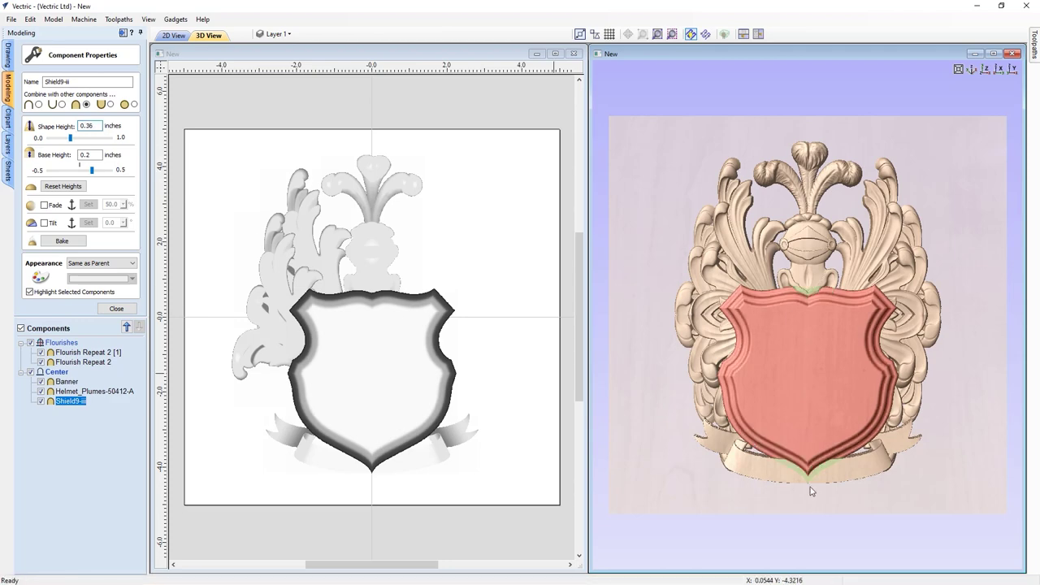
# Try shape heights of 1 and 0.175 inches on the plumed helmet
pyautogui.moveTo(685, 422); pyautogui.dragTo(829, 285)
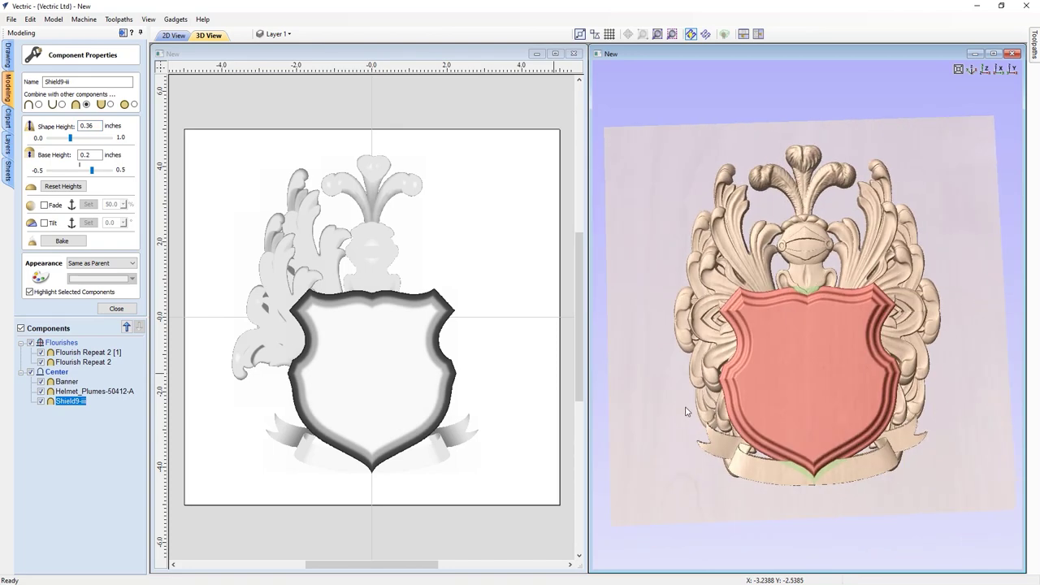
pyautogui.click(814, 281)
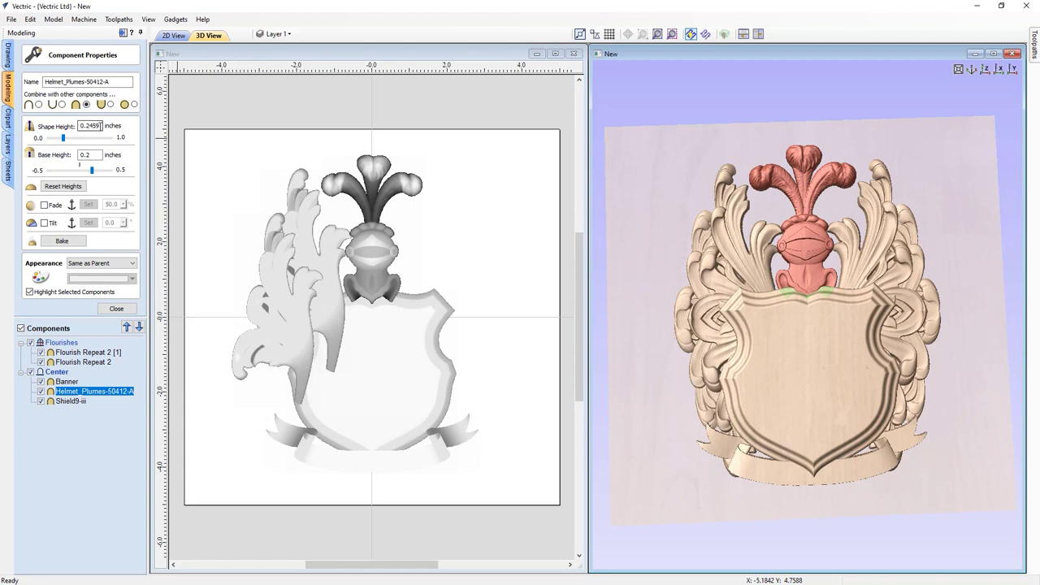
pyautogui.click(99, 127)
pyautogui.moveTo(98, 126); pyautogui.dragTo(89, 126)
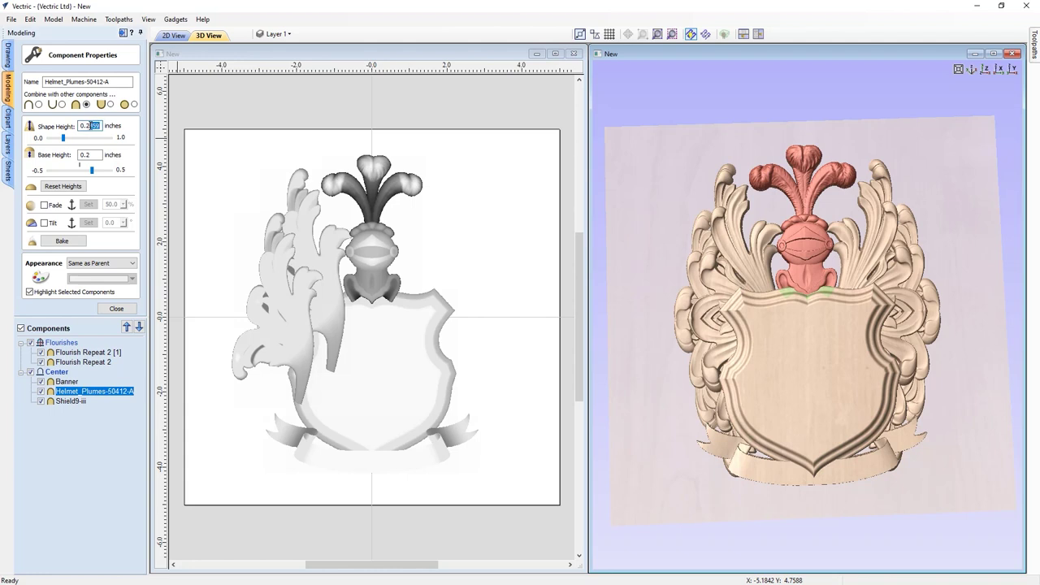
pyautogui.click(82, 126)
pyautogui.moveTo(81, 126); pyautogui.dragTo(113, 128)
pyautogui.write('1')
pyautogui.press('Return')
pyautogui.moveTo(702, 366); pyautogui.dragTo(812, 358)
pyautogui.click(80, 126)
pyautogui.press('BackSpace')
pyautogui.write('.')
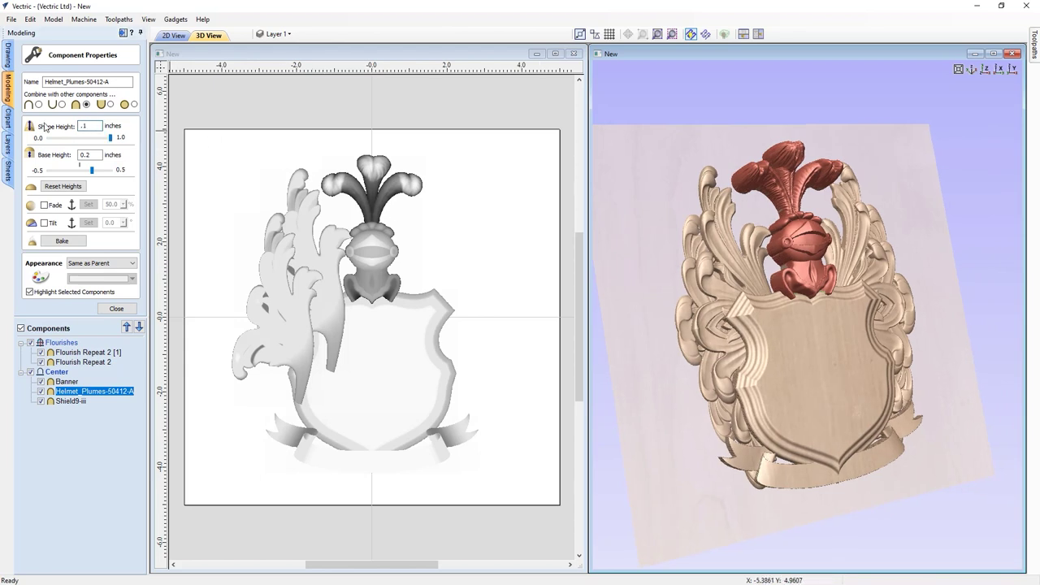
pyautogui.write('175')
pyautogui.press('Return')
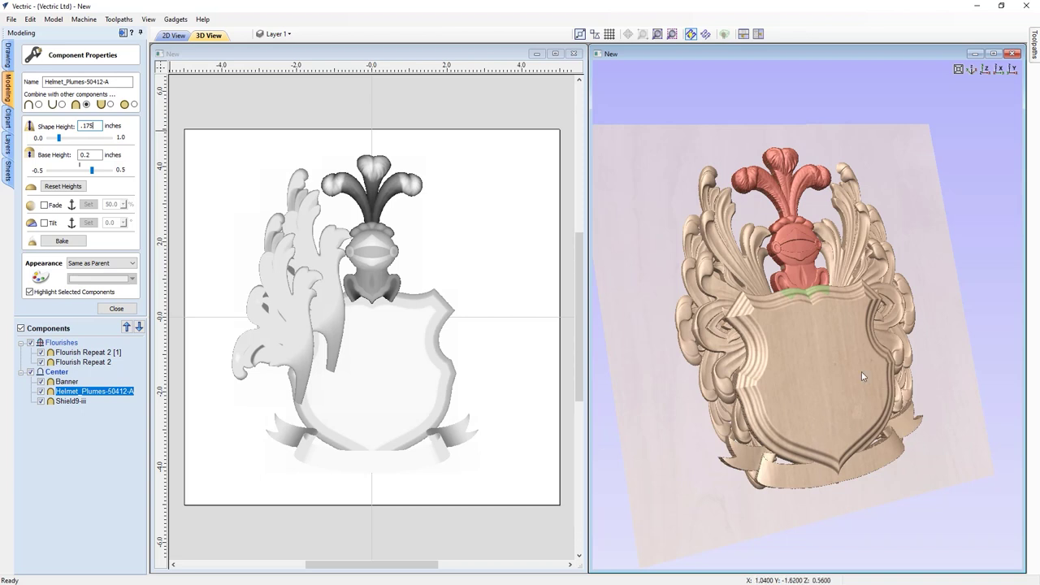
# Raise the helmet's shape height to 0.5 inches
pyautogui.moveTo(63, 138); pyautogui.dragTo(73, 140)
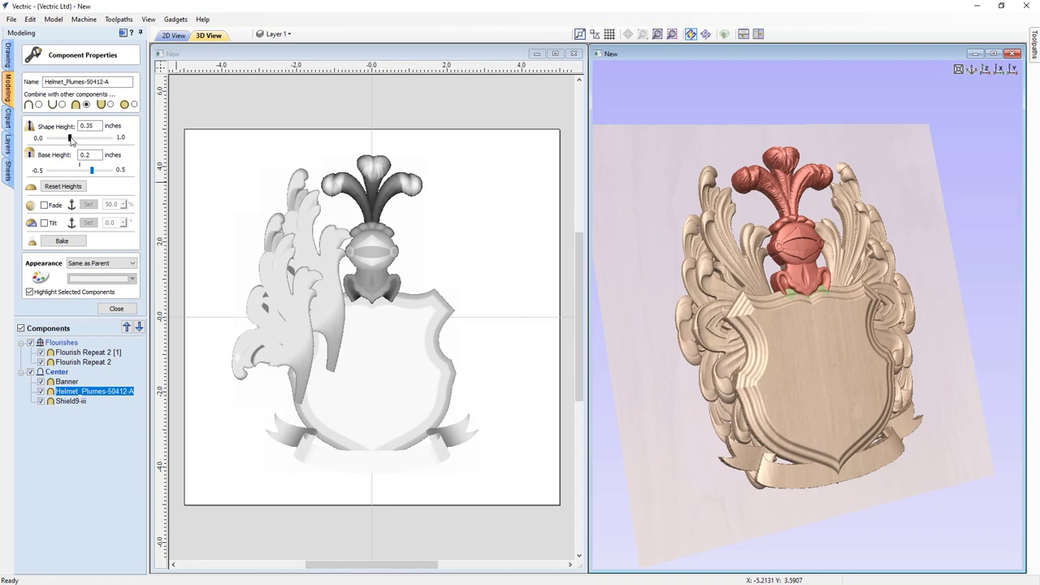
pyautogui.moveTo(71, 140); pyautogui.dragTo(76, 142)
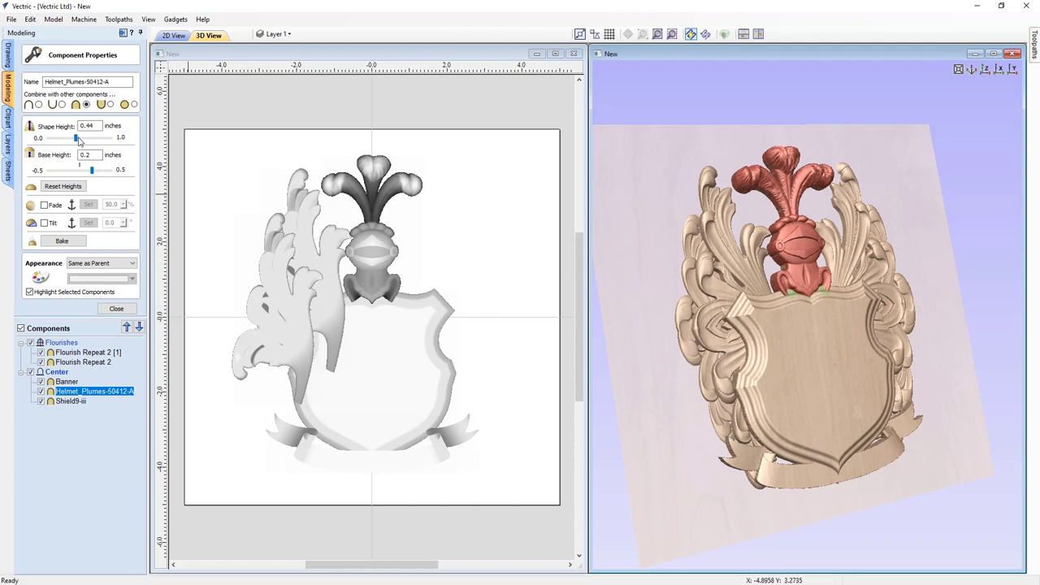
pyautogui.moveTo(79, 141); pyautogui.dragTo(82, 141)
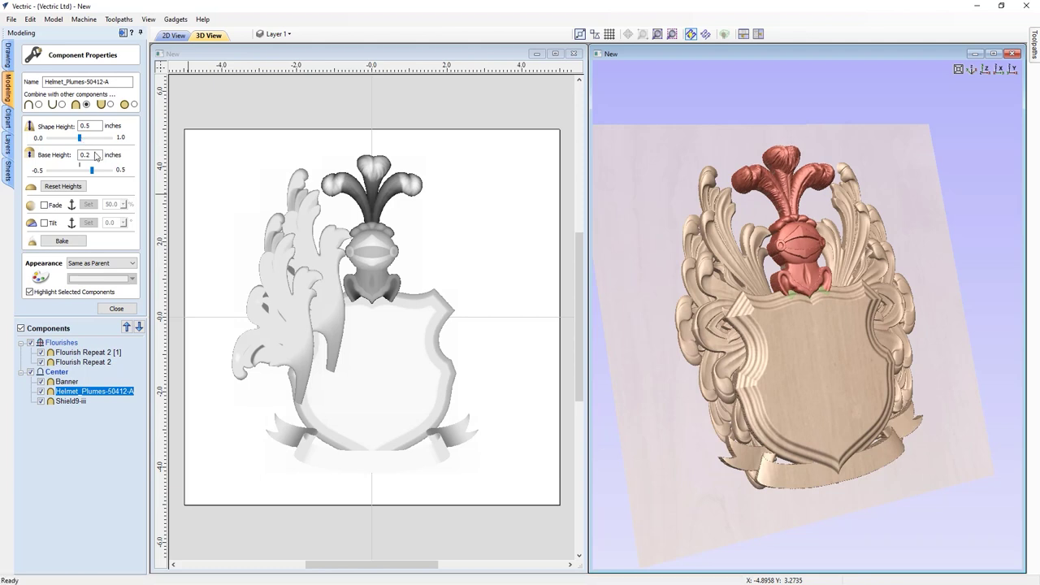
# Lower the helmet's base height in stages through 0.175 and 0.15 to 0.1 inches
pyautogui.click(85, 154)
pyautogui.press('Return')
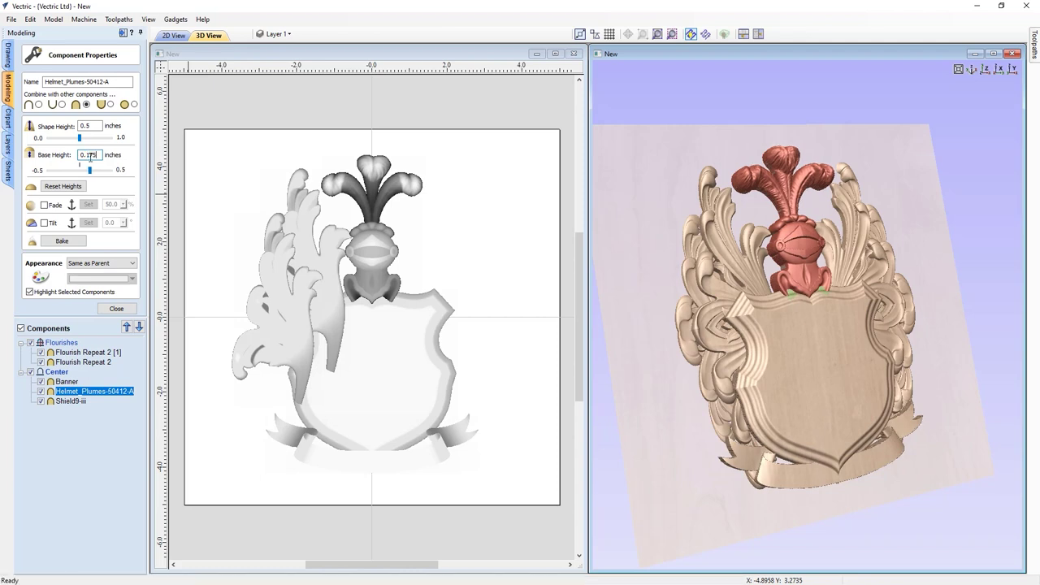
pyautogui.moveTo(96, 154); pyautogui.dragTo(88, 154)
pyautogui.write('5')
pyautogui.press('Return')
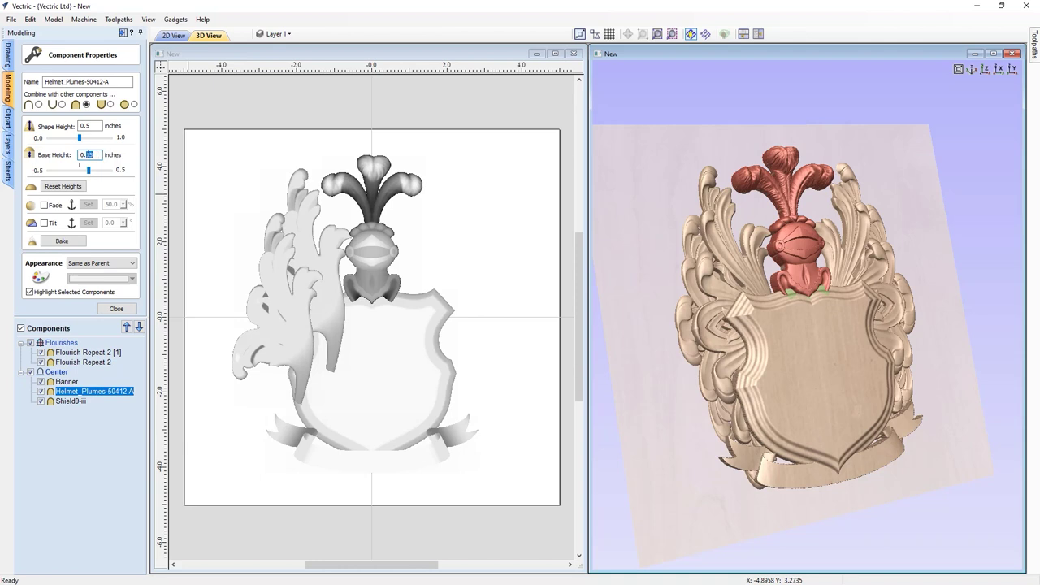
pyautogui.press('Return')
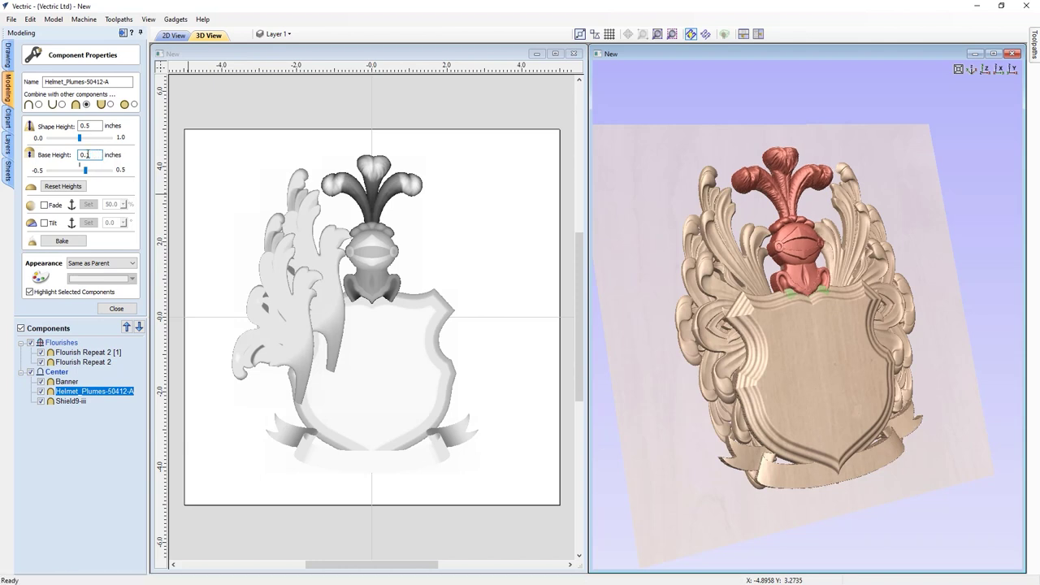
pyautogui.click(948, 379)
pyautogui.moveTo(947, 379); pyautogui.dragTo(768, 282)
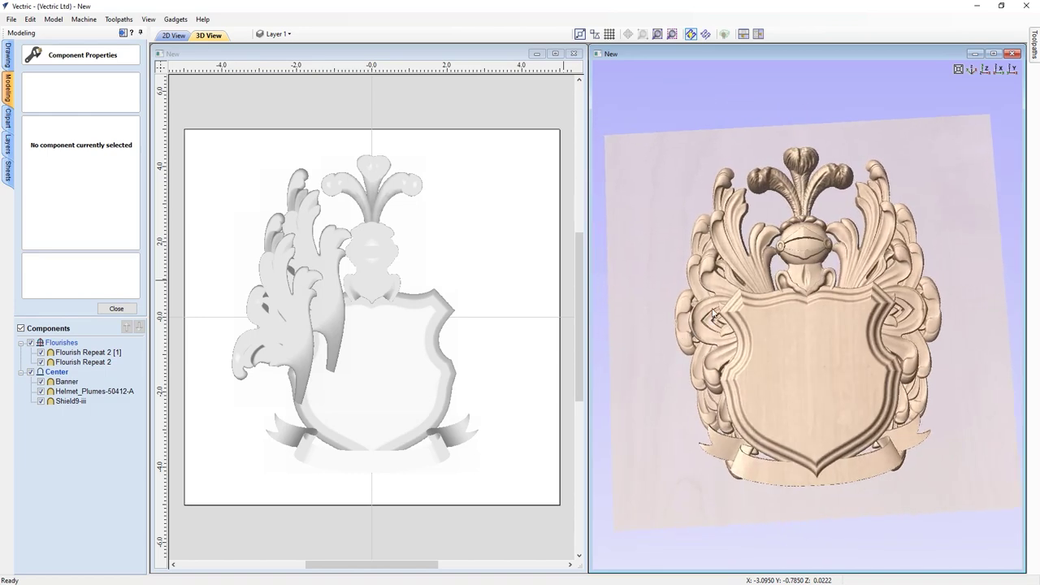
# Set the helmet's shape height to 0.65 inches
pyautogui.click(800, 279)
pyautogui.moveTo(854, 132); pyautogui.dragTo(845, 167)
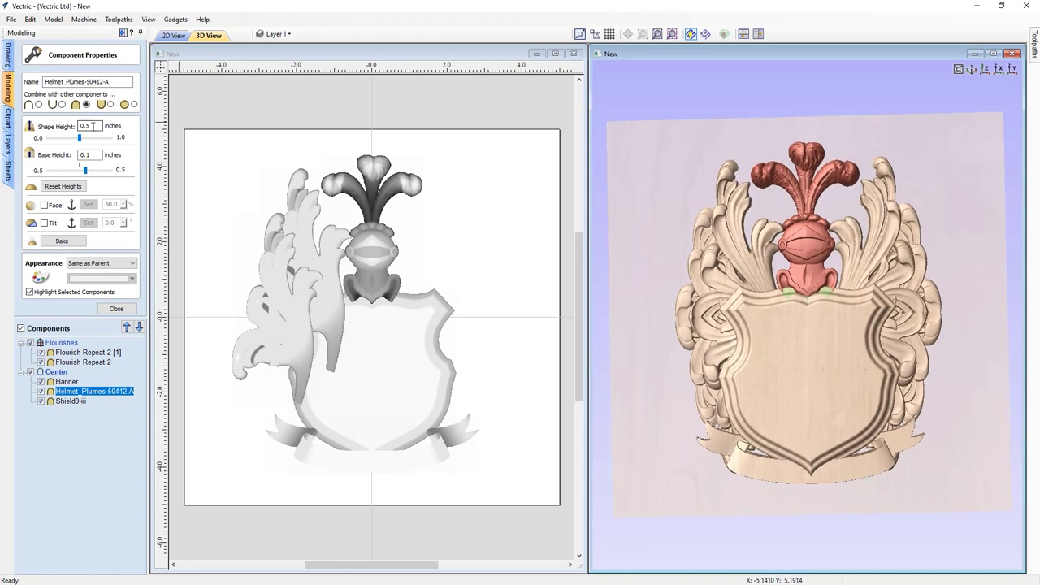
pyautogui.moveTo(89, 125); pyautogui.dragTo(86, 125)
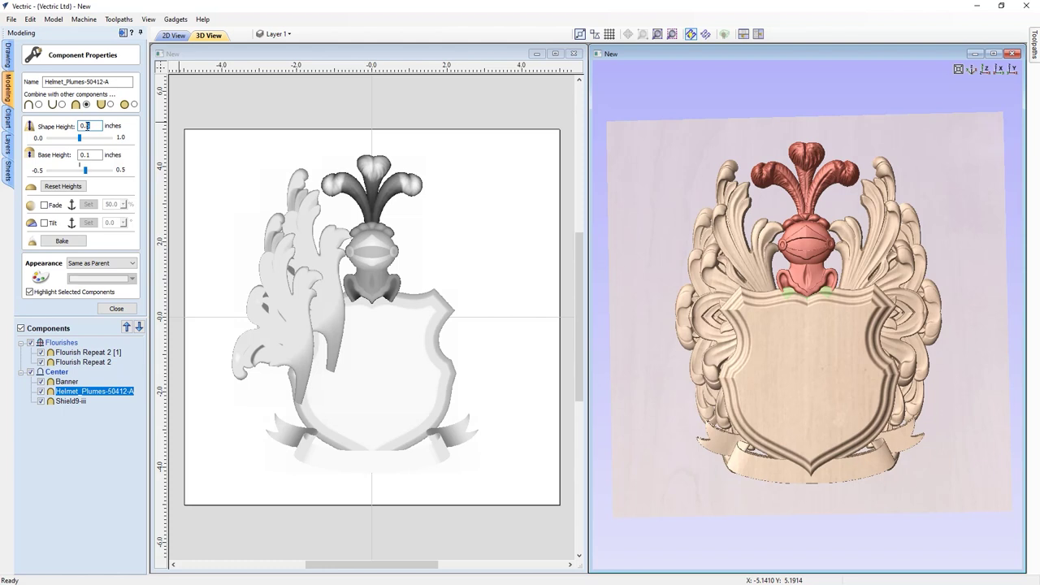
pyautogui.write('65')
pyautogui.press('Return')
# Lower the helmet's base height in stages, trying 0.075, 0.05 and 0.02 inches, and inspect its relief against the shield
pyautogui.moveTo(94, 156); pyautogui.dragTo(89, 155)
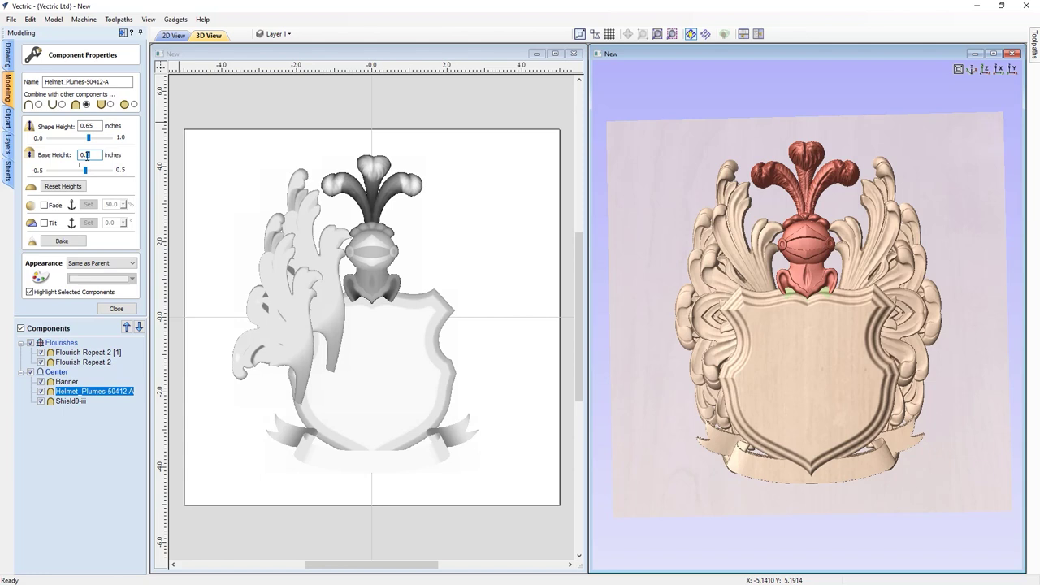
pyautogui.write('075')
pyautogui.press('Return')
pyautogui.write('5')
pyautogui.press('Return')
pyautogui.write('2')
pyautogui.press('Return')
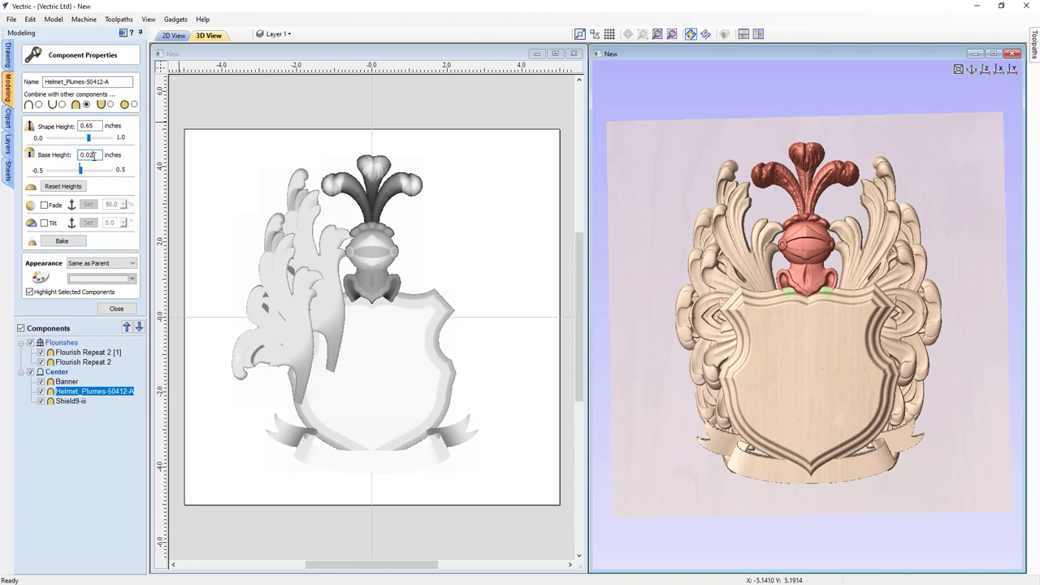
pyautogui.write('1')
pyautogui.press('Return')
pyautogui.click(636, 421)
pyautogui.moveTo(943, 404); pyautogui.dragTo(804, 273)
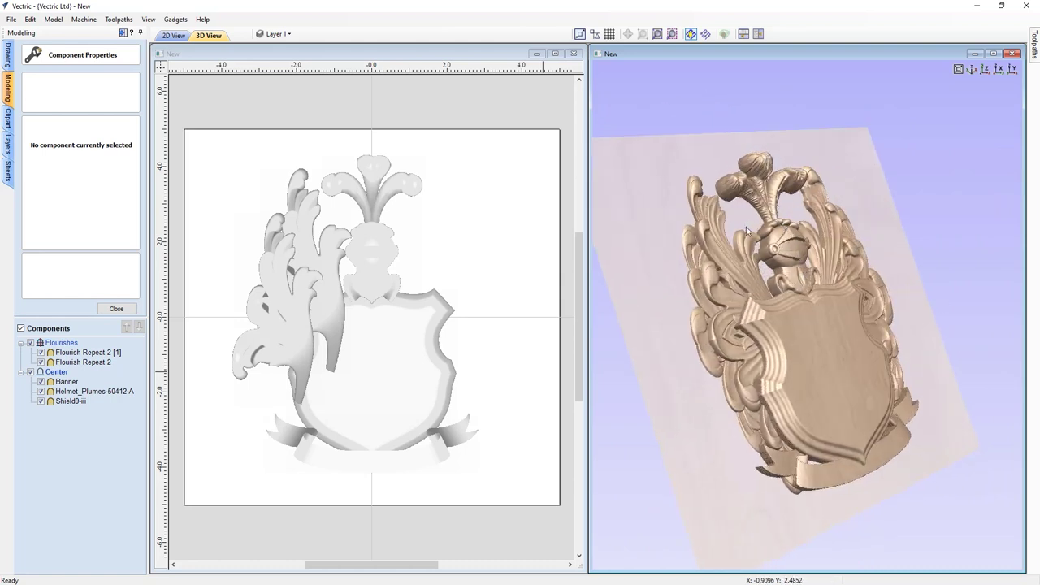
pyautogui.moveTo(937, 360); pyautogui.dragTo(825, 405)
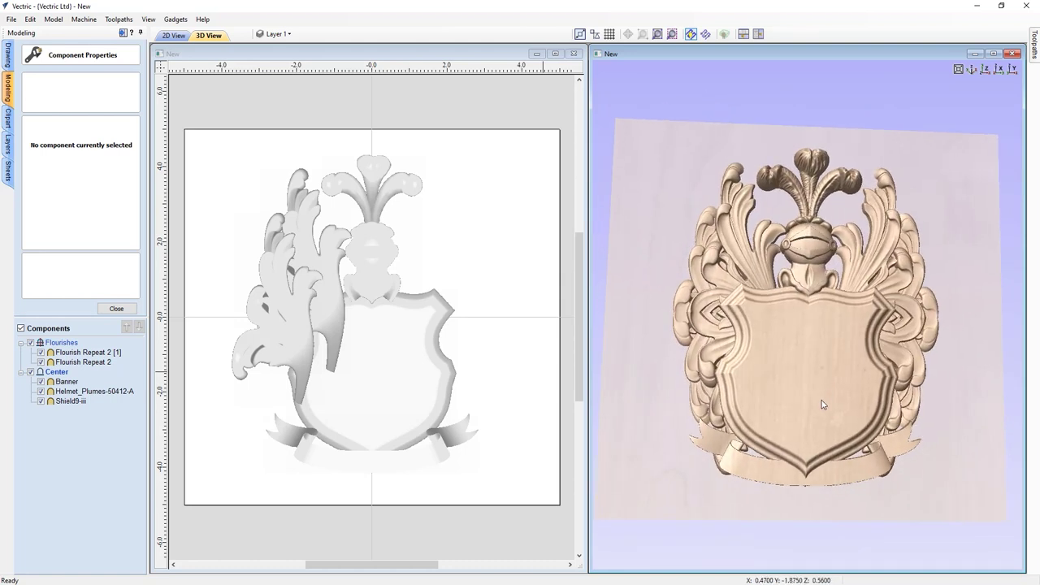
# Set the banner's shape height to 0.3 inches
pyautogui.click(789, 482)
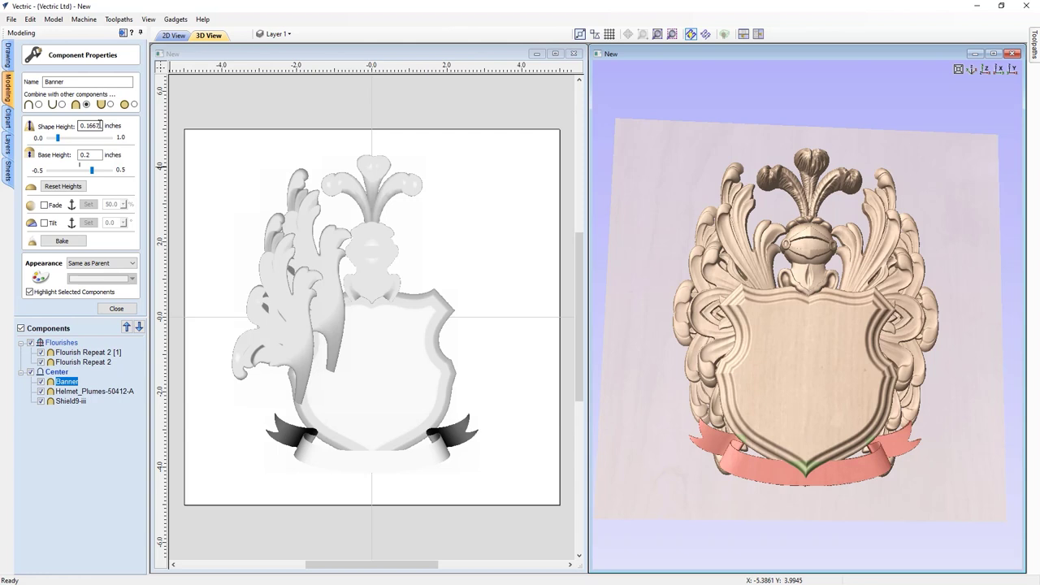
pyautogui.moveTo(100, 125); pyautogui.dragTo(87, 126)
pyautogui.write('3')
pyautogui.press('Return')
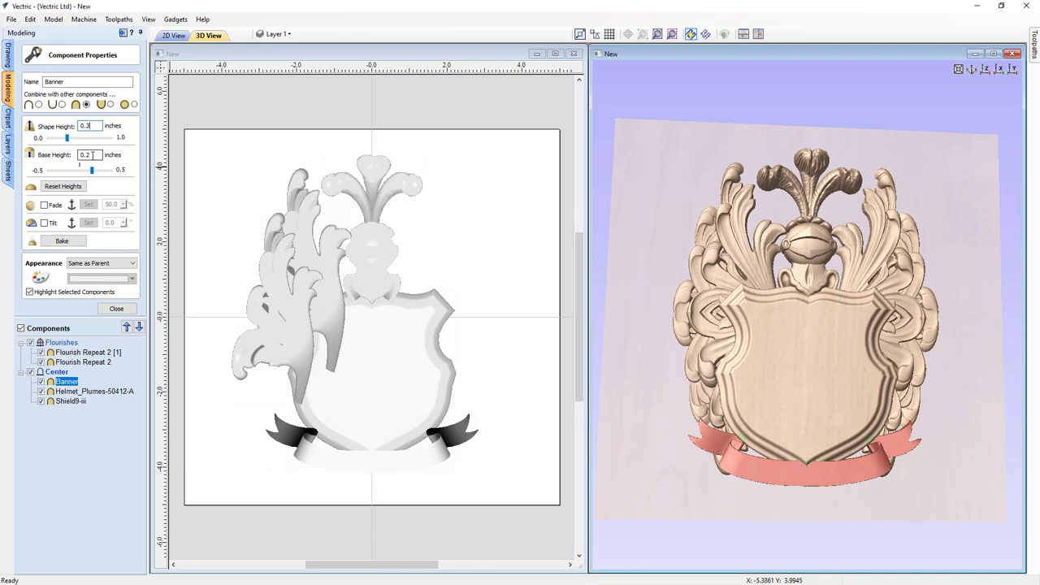
# Set the banner's base height to 0.3 inches and check how it meets the shield's tip
pyautogui.moveTo(738, 501); pyautogui.dragTo(808, 439)
pyautogui.click(92, 154)
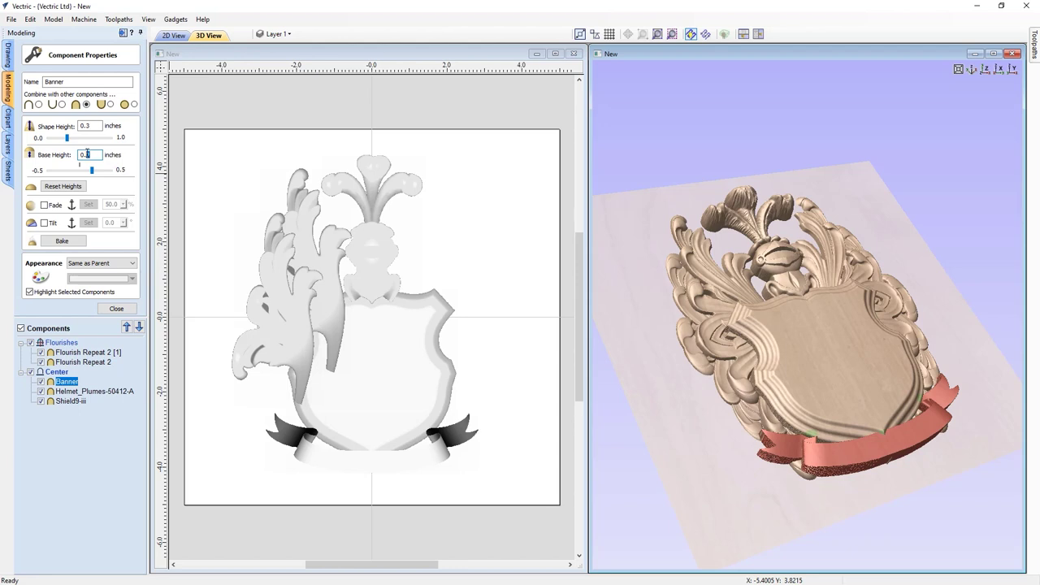
pyautogui.write('3')
pyautogui.press('Return')
pyautogui.moveTo(774, 467); pyautogui.dragTo(863, 542)
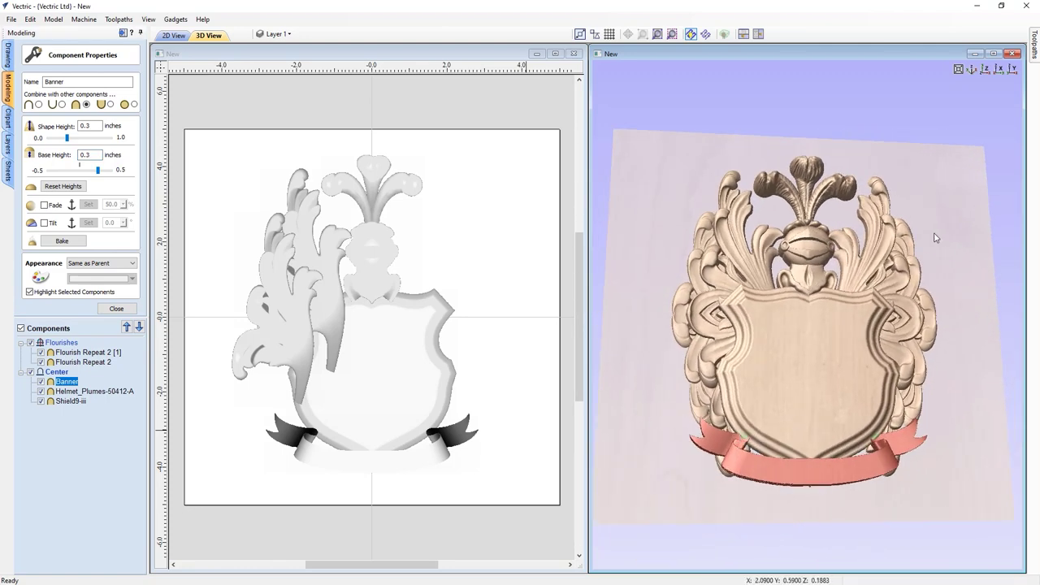
pyautogui.click(985, 70)
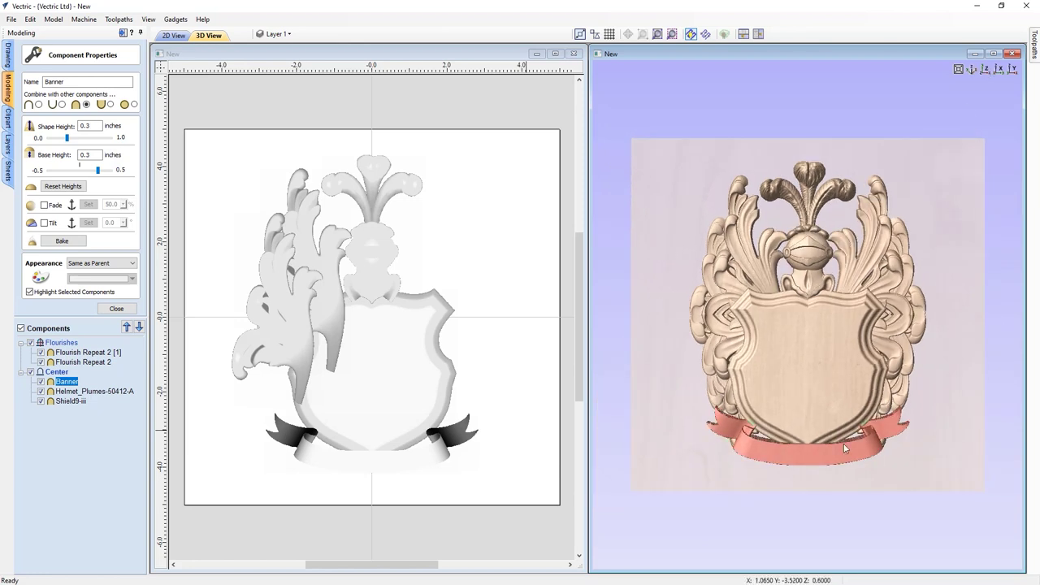
pyautogui.scroll(2, 829, 467)
pyautogui.click(810, 498)
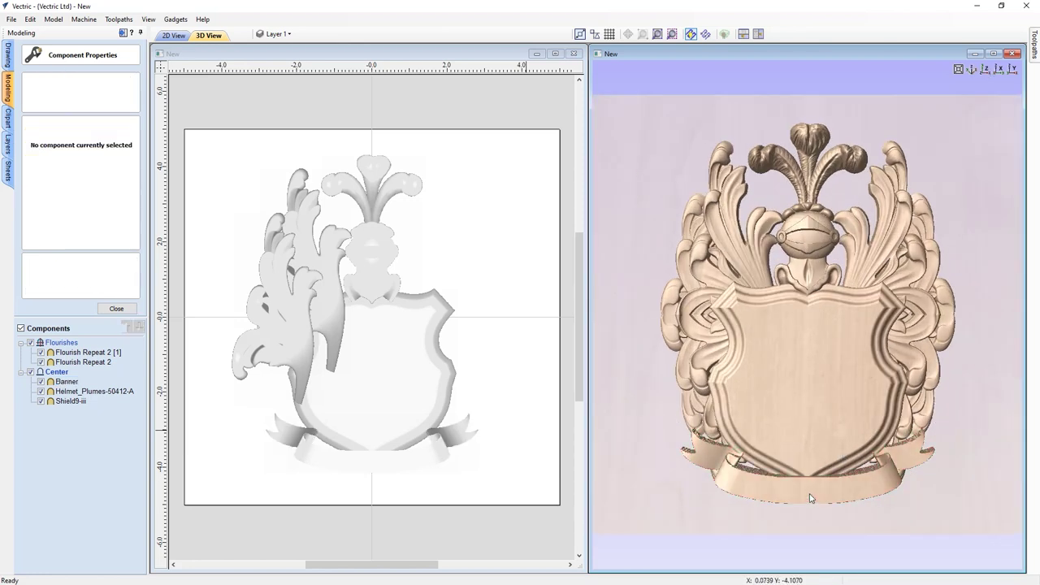
# Set the banner's base height to 0.25 inches and inspect the whole coat of arms at an angle
pyautogui.click(810, 497)
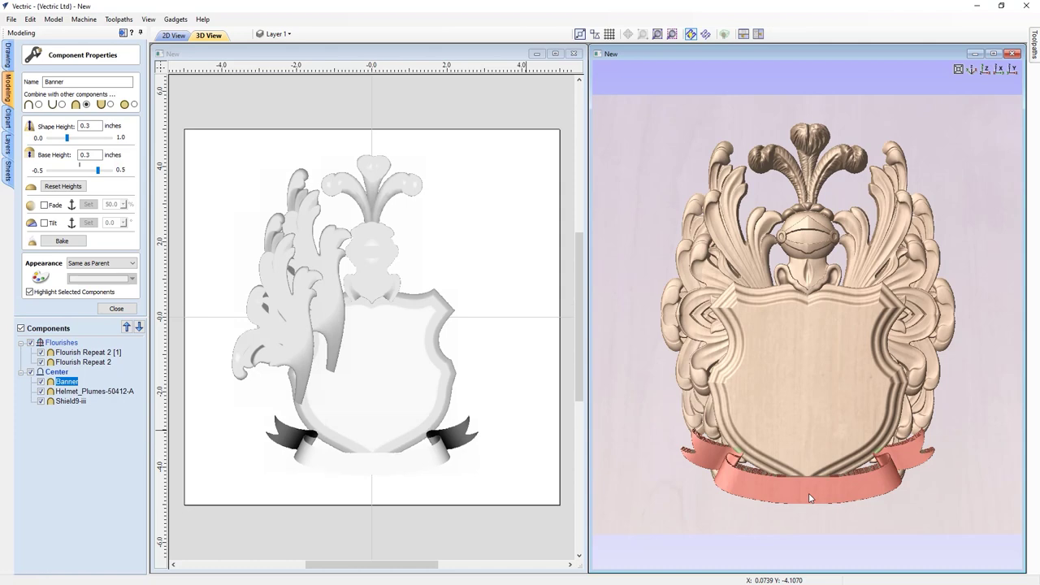
pyautogui.moveTo(778, 521); pyautogui.dragTo(813, 455)
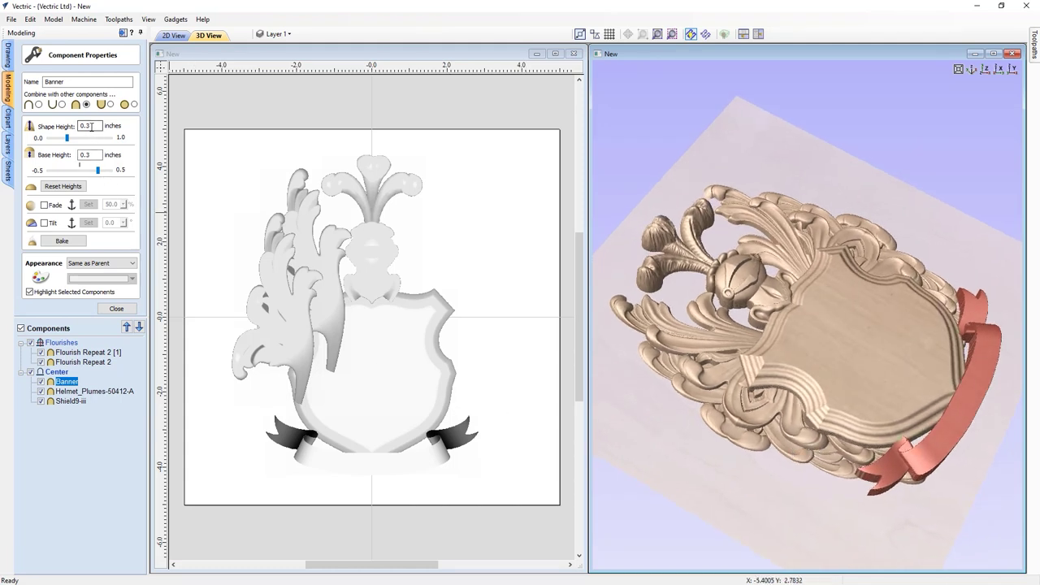
pyautogui.press('Tab')
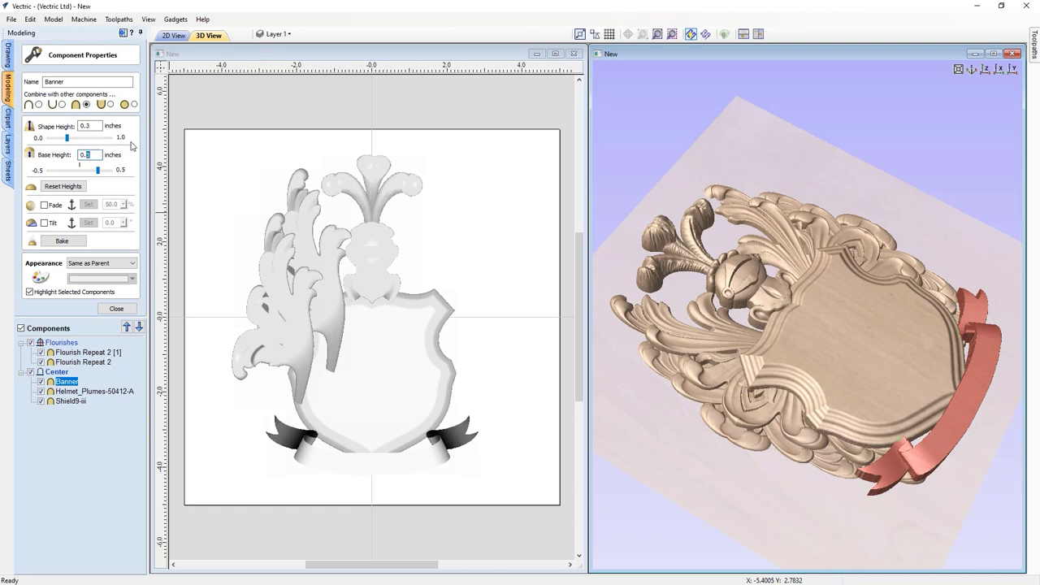
pyautogui.press('Return')
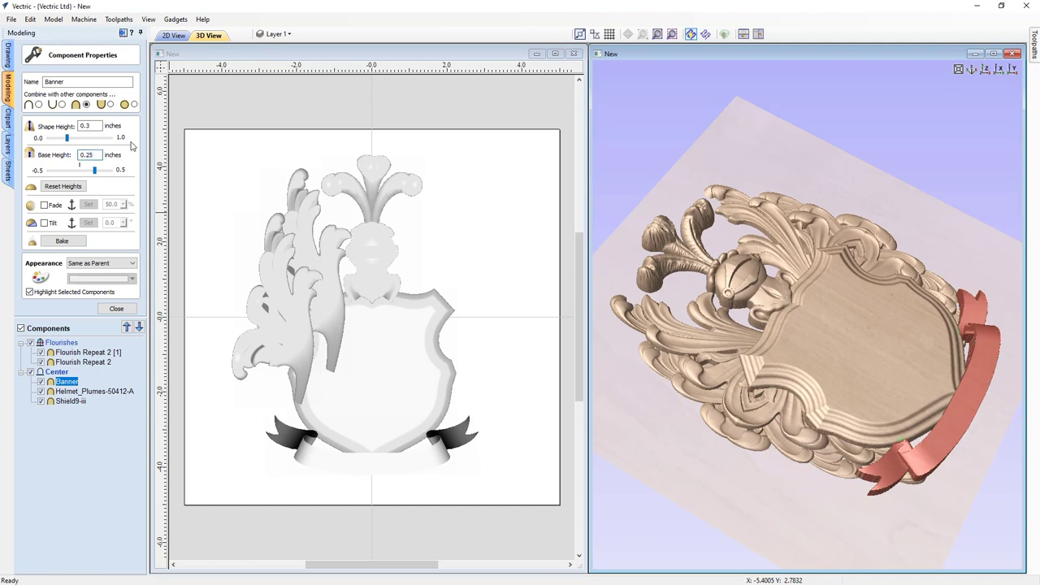
pyautogui.click(984, 70)
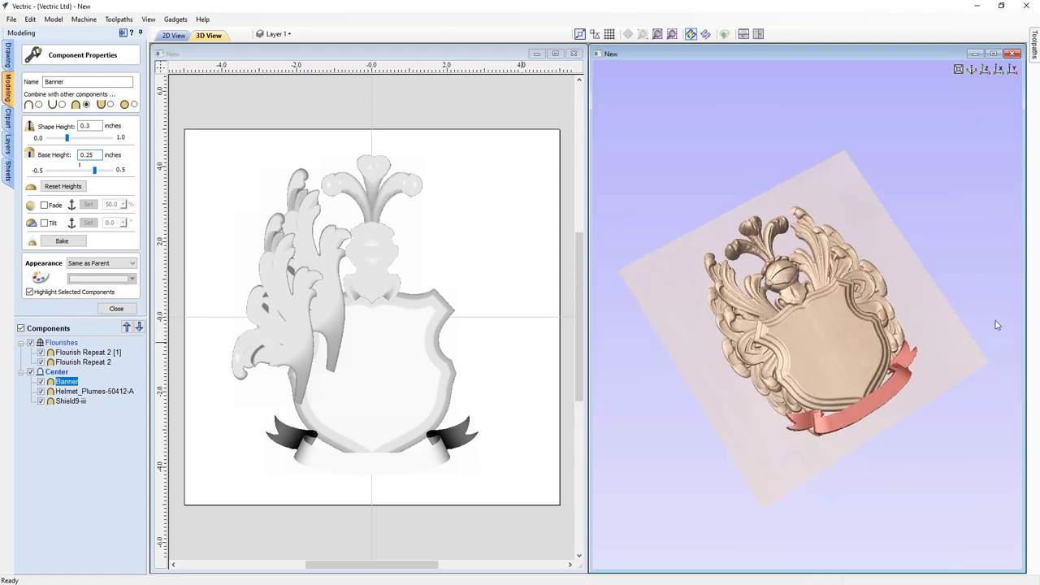
pyautogui.click(926, 434)
pyautogui.moveTo(801, 476); pyautogui.dragTo(774, 323)
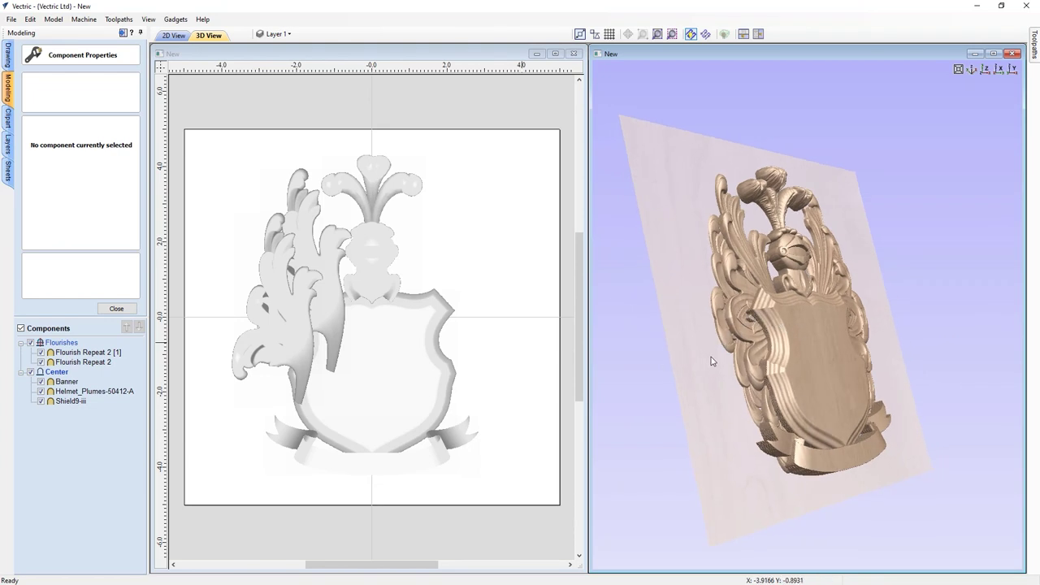
# Set the base height of the helmet, shield and banner together to 0.20 inches and inspect the relief from above
pyautogui.moveTo(711, 361); pyautogui.dragTo(713, 355)
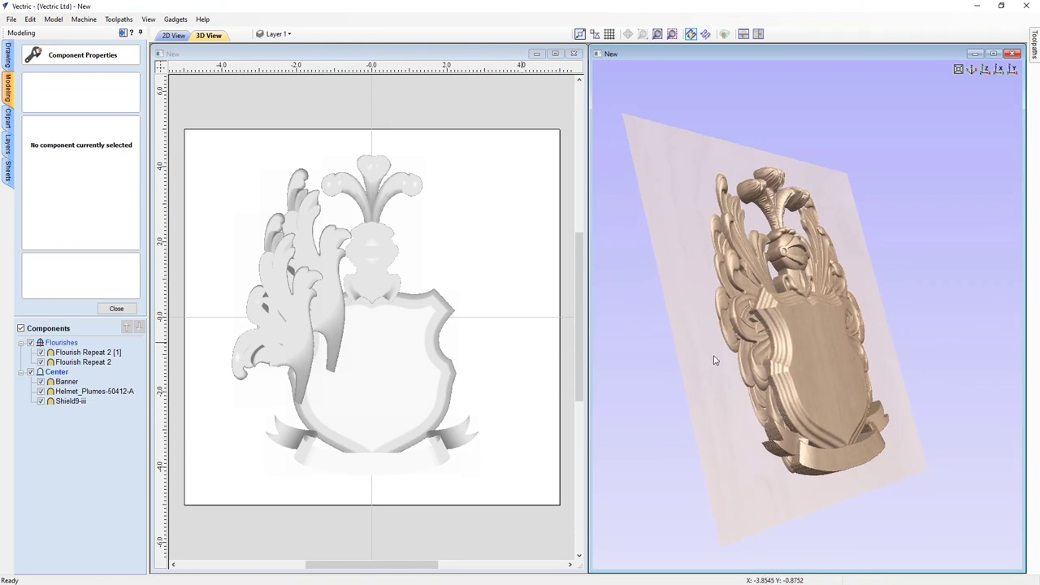
pyautogui.click(365, 274)
pyautogui.keyDown('shift'); pyautogui.click(372, 344); pyautogui.keyUp('shift')
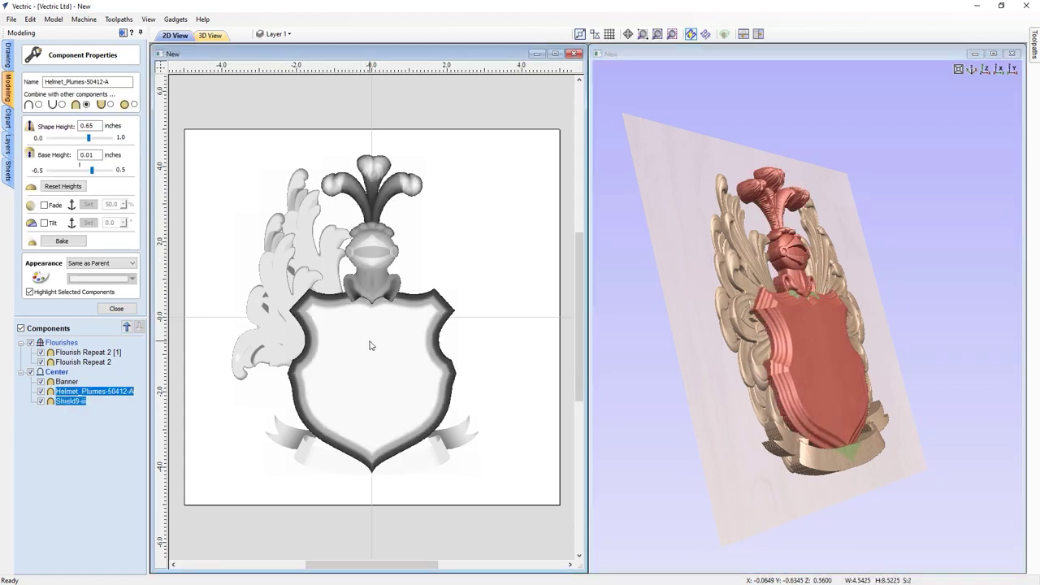
pyautogui.keyDown('shift'); pyautogui.click(338, 462); pyautogui.keyUp('shift')
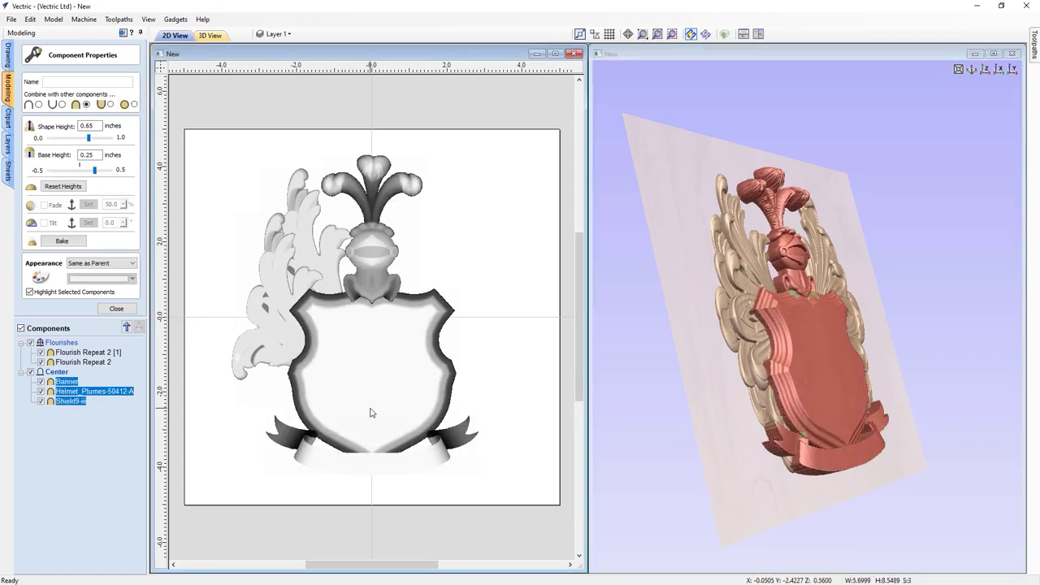
pyautogui.click(93, 156)
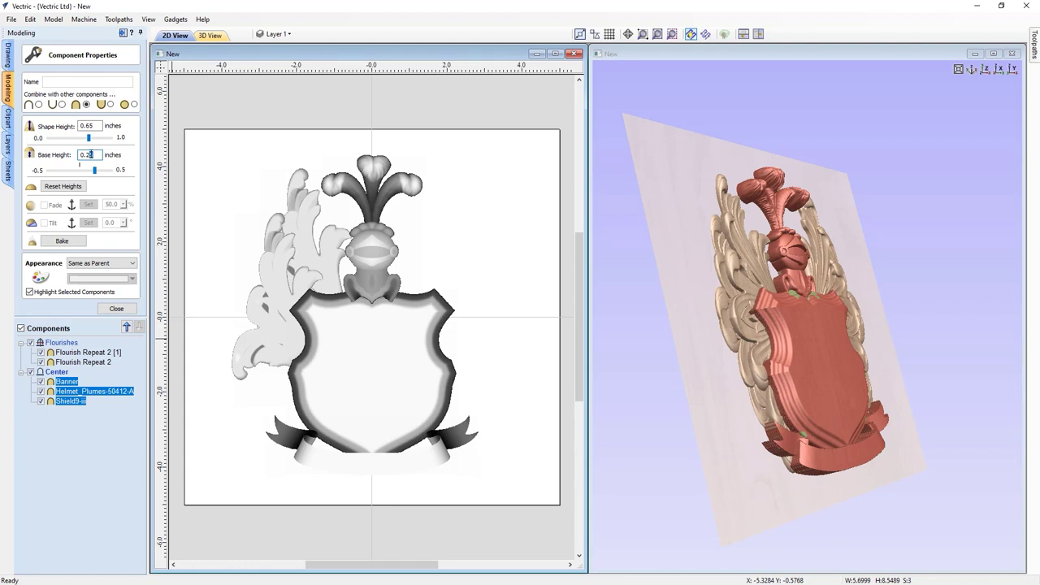
pyautogui.press('Return')
pyautogui.moveTo(741, 469); pyautogui.dragTo(888, 243)
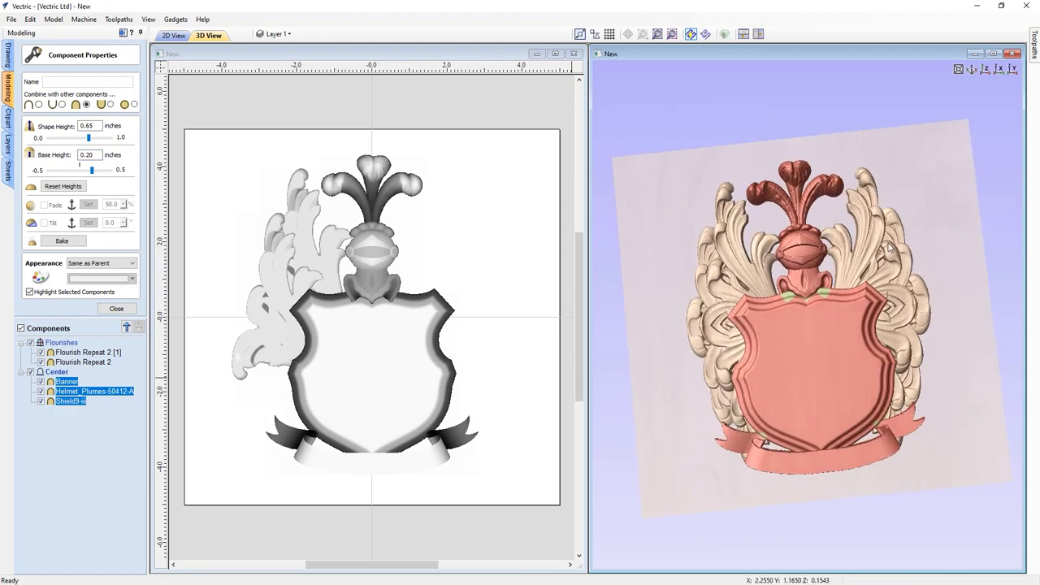
pyautogui.click(985, 69)
pyautogui.press('Escape')
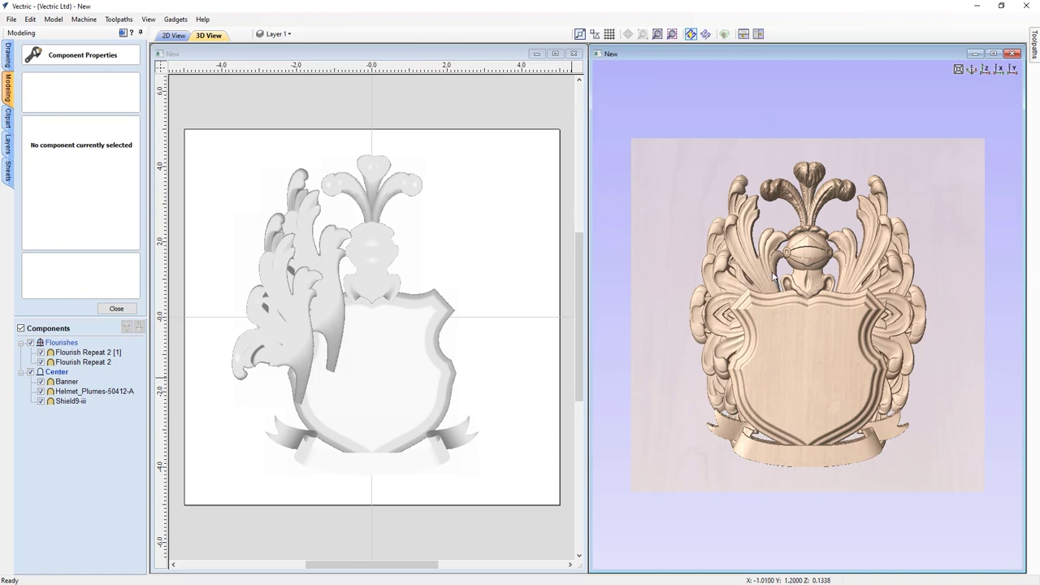
# Rotate the inner left flourish slightly counterclockwise, nudge it towards the shield, and check the mirrored result at an angle and from above
pyautogui.click(774, 277)
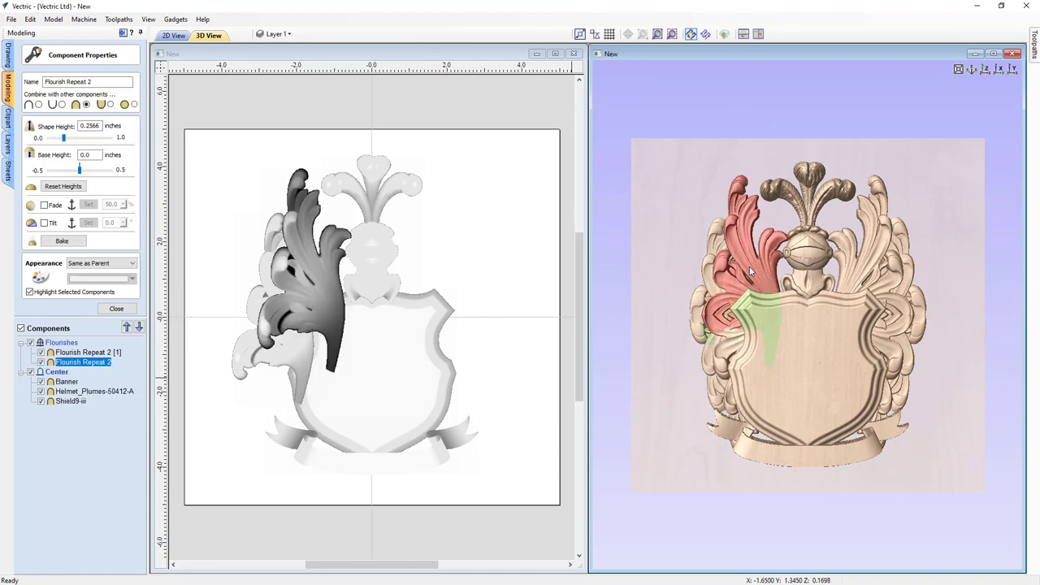
pyautogui.moveTo(725, 167); pyautogui.dragTo(719, 169)
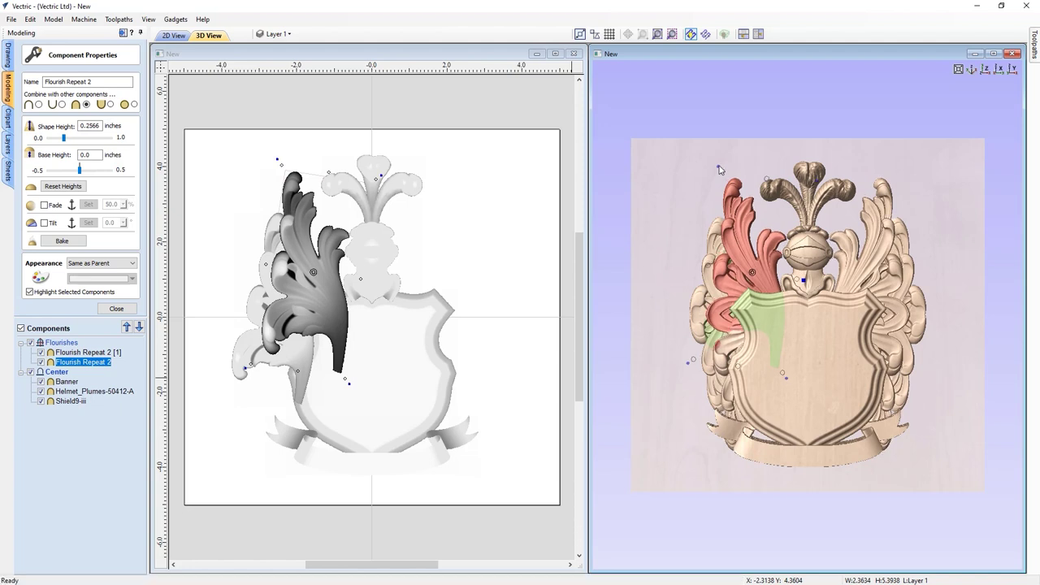
pyautogui.moveTo(719, 169); pyautogui.dragTo(720, 170)
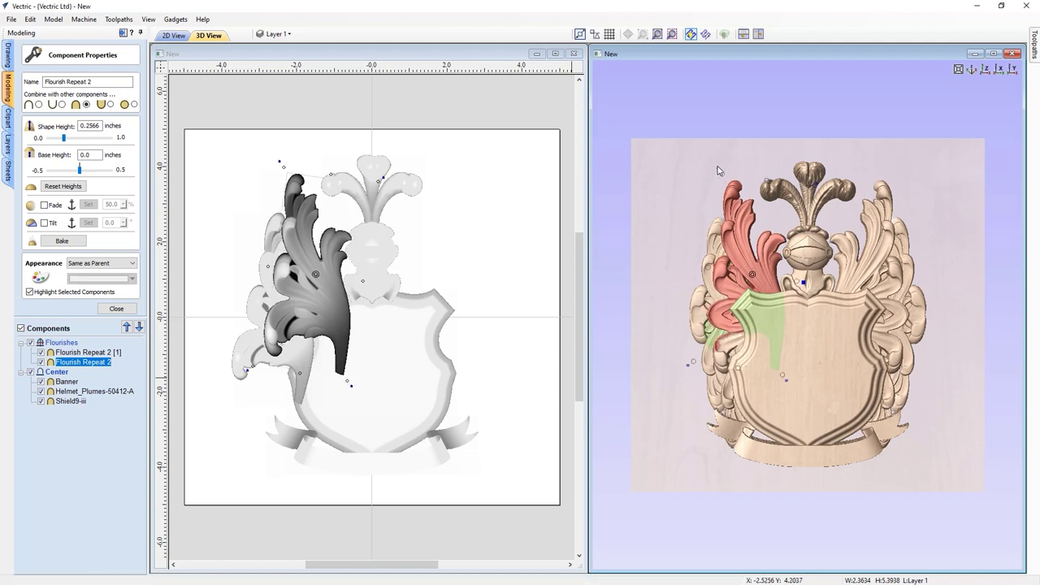
pyautogui.click(694, 214)
pyautogui.moveTo(777, 483); pyautogui.dragTo(929, 170)
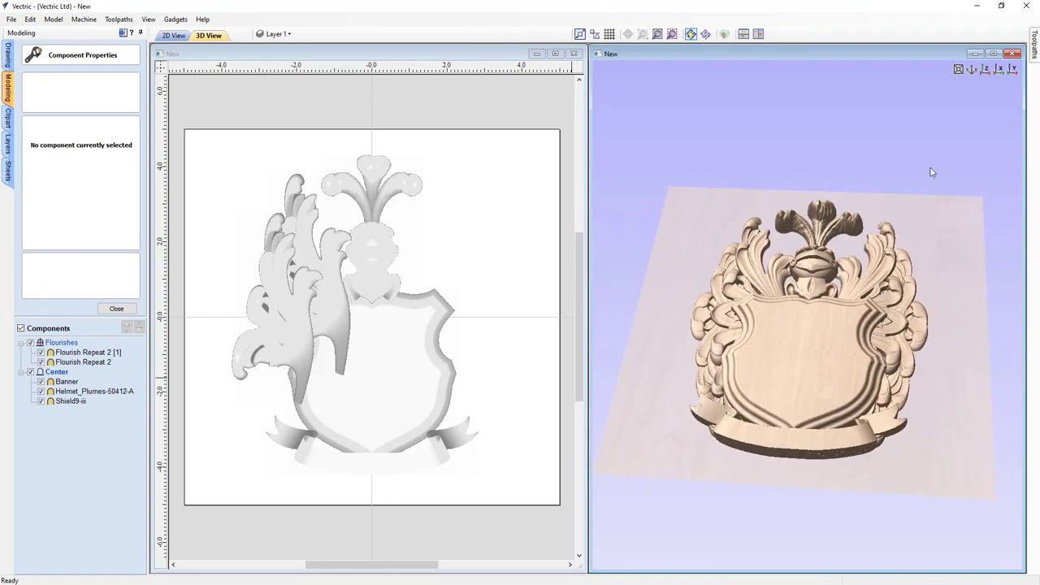
pyautogui.click(985, 70)
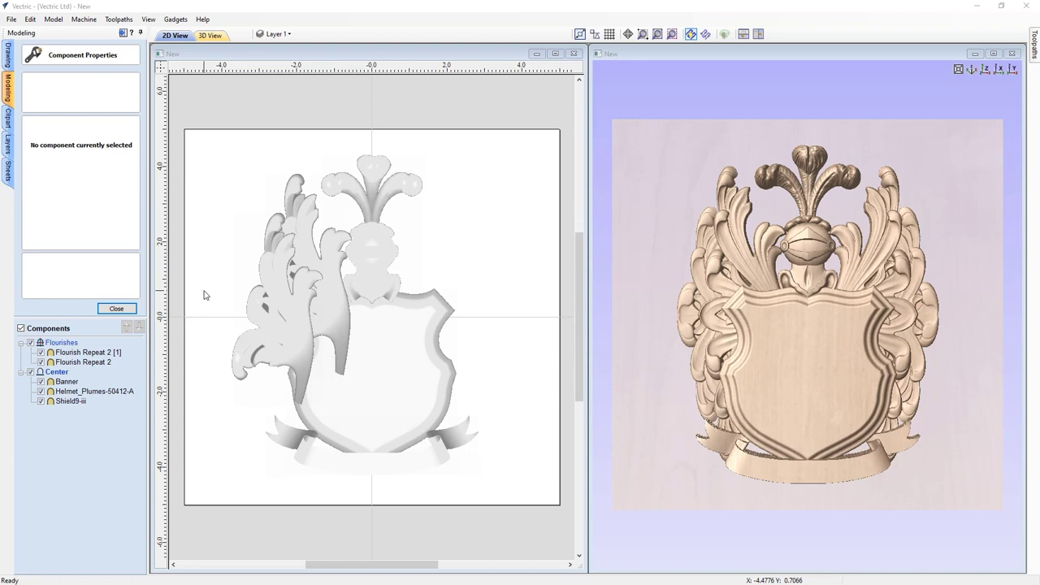
# Leave the component properties, insert a new level and rename it "Banner - Clip"
pyautogui.click(125, 309)
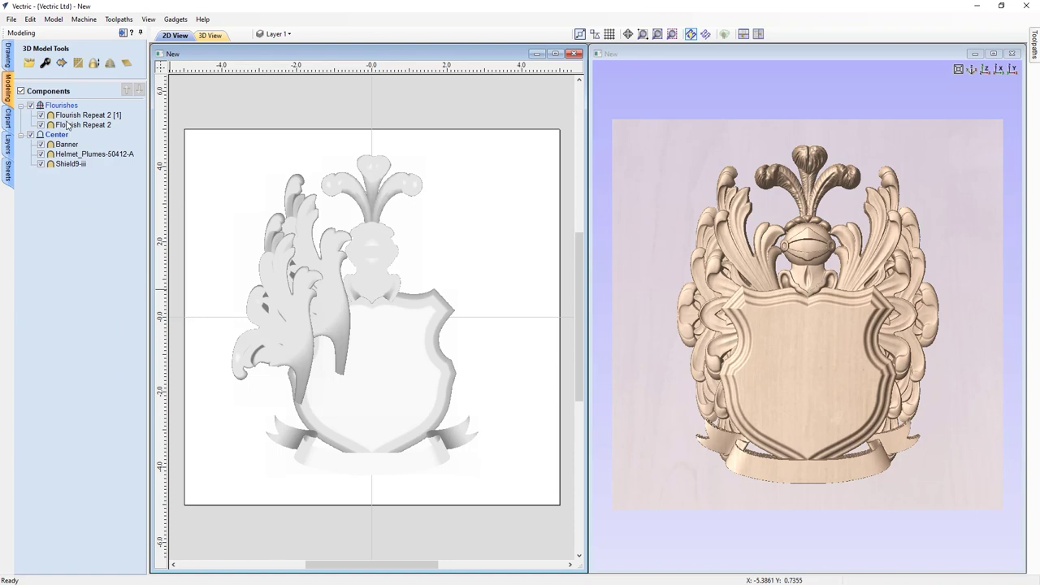
pyautogui.moveTo(61, 107)
pyautogui.rightClick(61, 107)
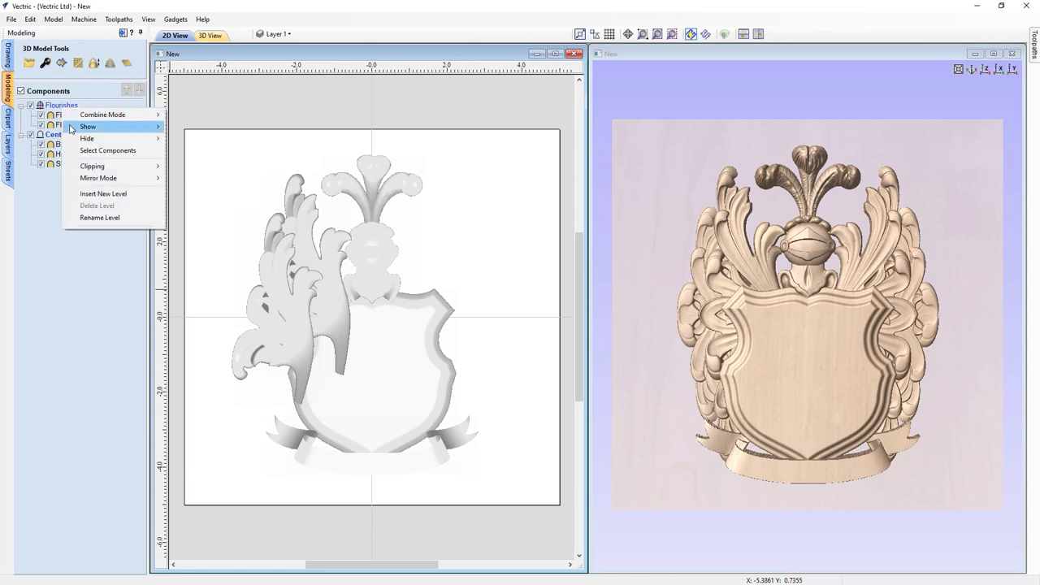
pyautogui.click(88, 195)
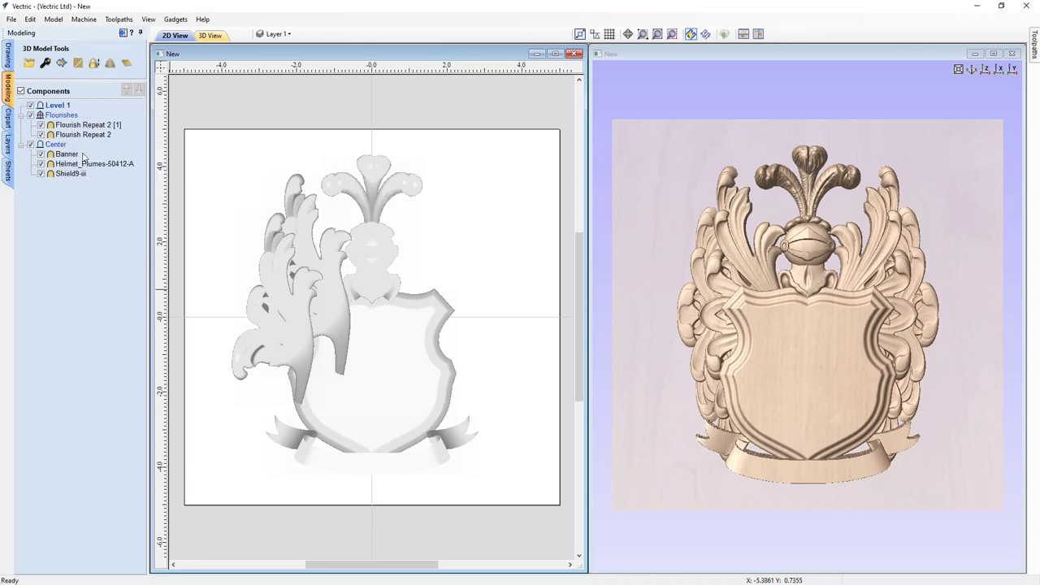
pyautogui.doubleClick(61, 108)
pyautogui.write('Banner - Clip')
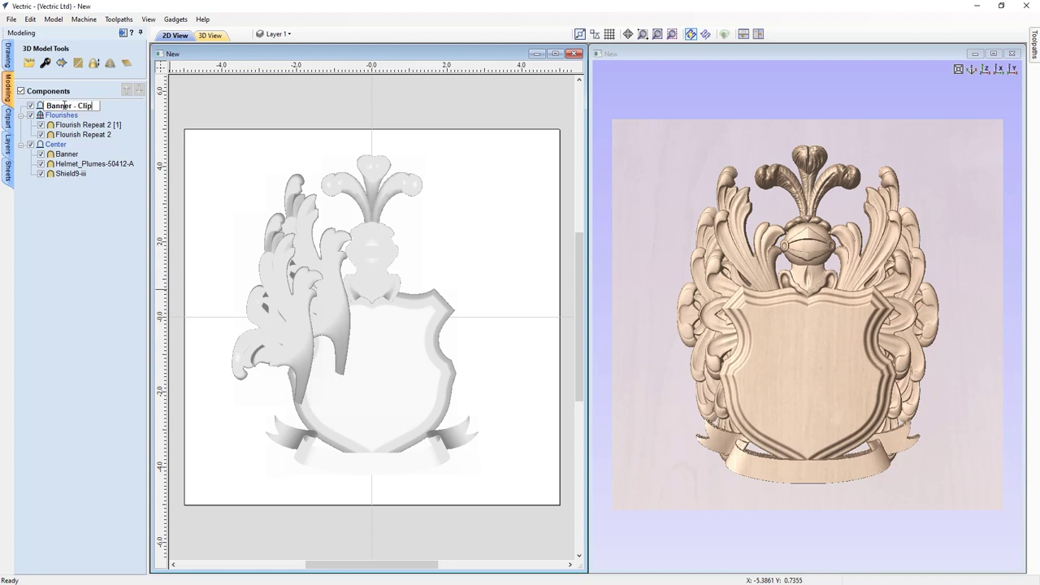
pyautogui.press('Return')
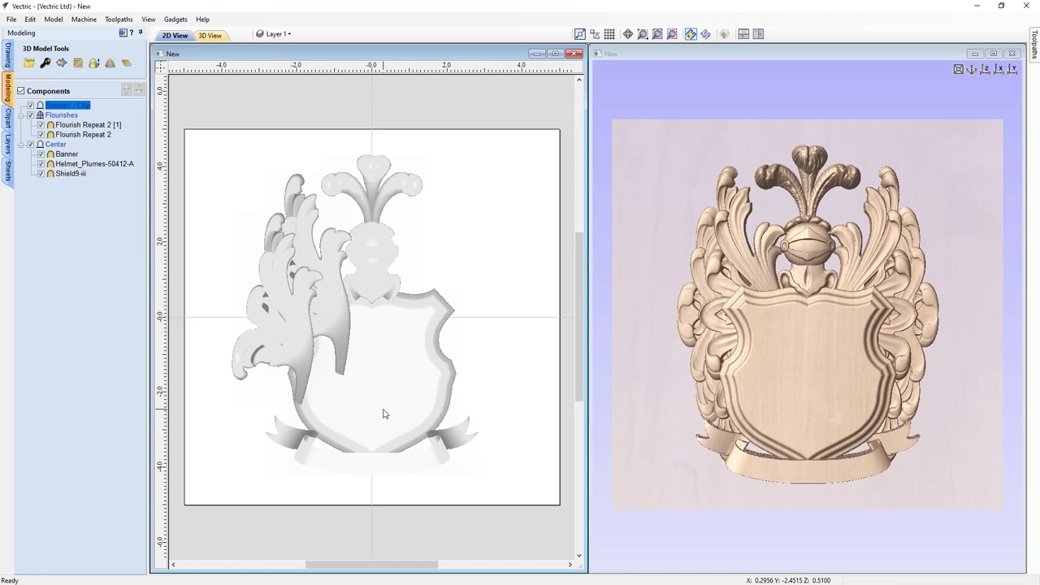
# Hide the Flourishes level and trace the shield's flat inner face into a vector using 16-color bitmap tracing
pyautogui.click(31, 118)
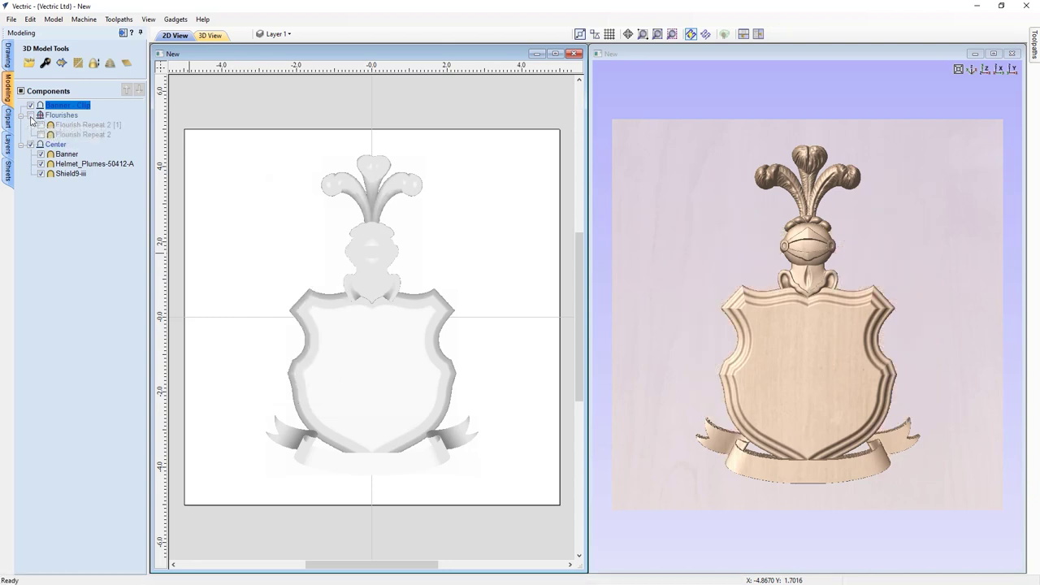
pyautogui.click(362, 386)
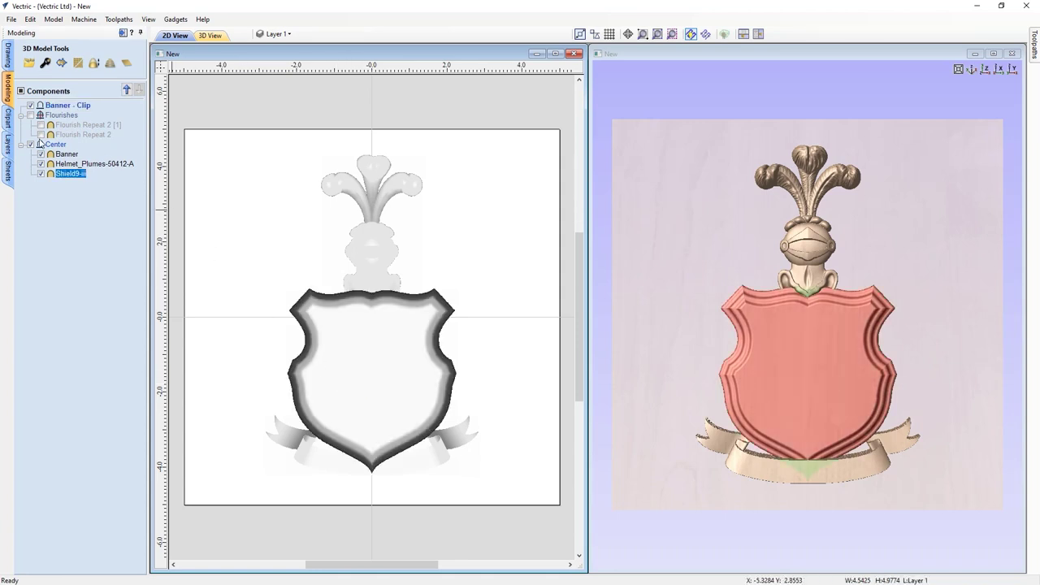
pyautogui.click(8, 59)
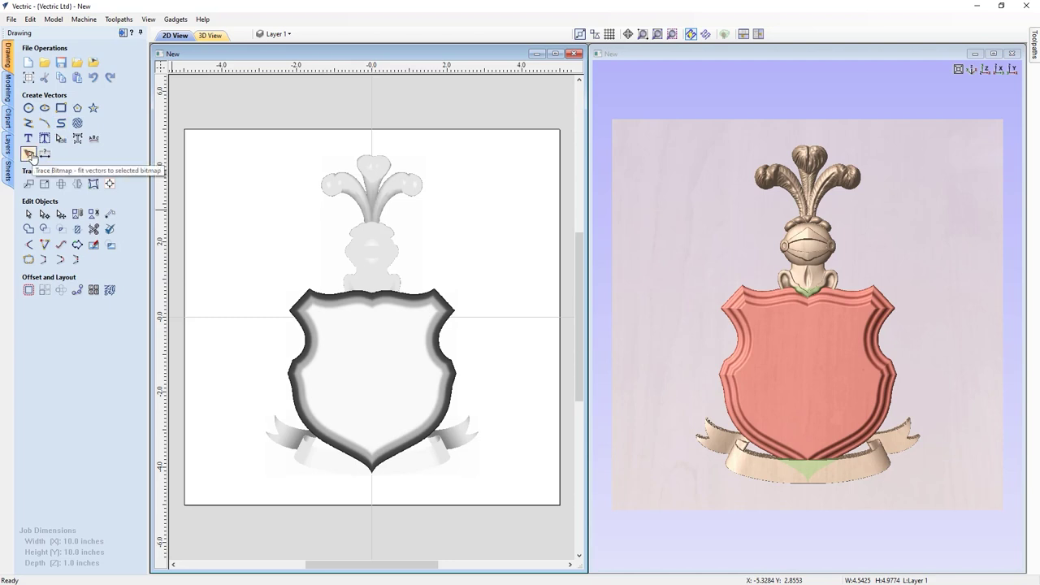
pyautogui.click(30, 154)
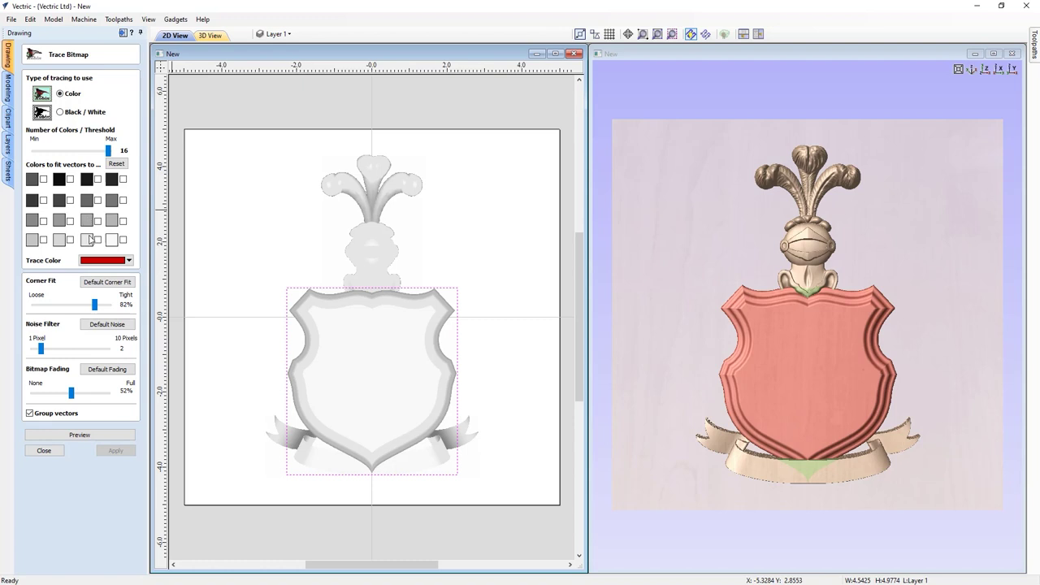
pyautogui.click(360, 384)
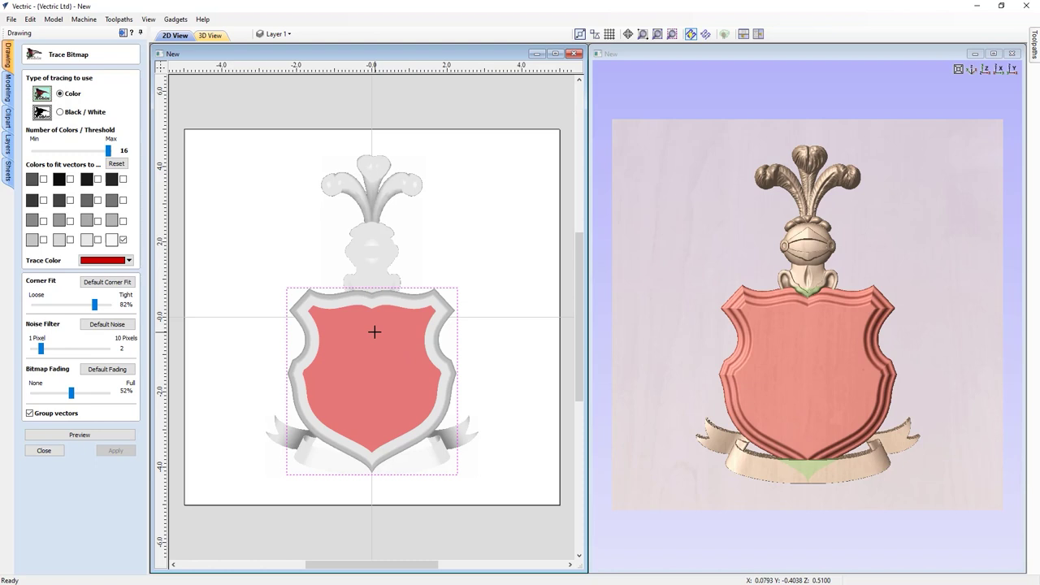
pyautogui.click(79, 436)
pyautogui.click(115, 451)
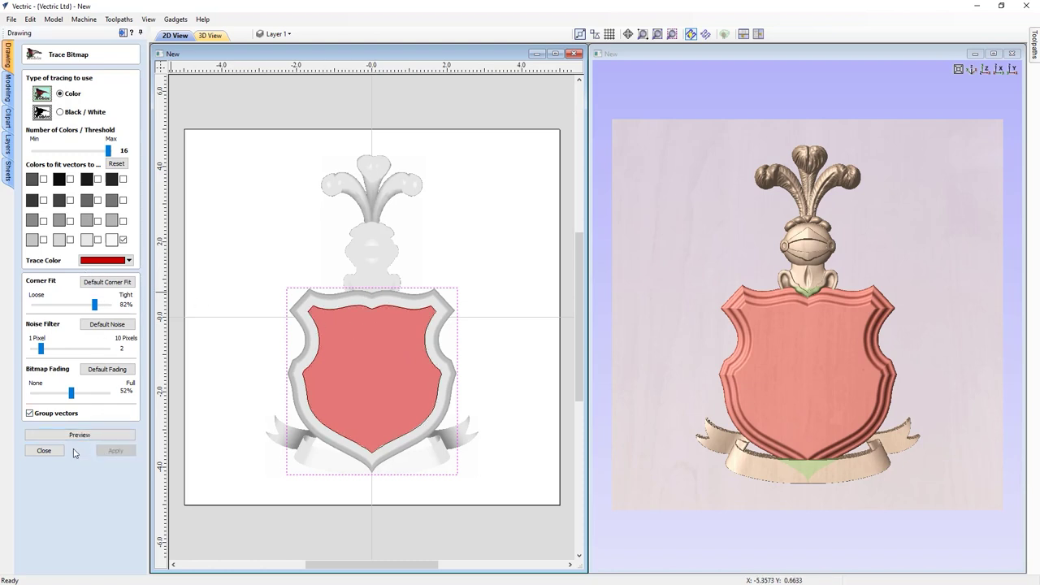
pyautogui.click(45, 451)
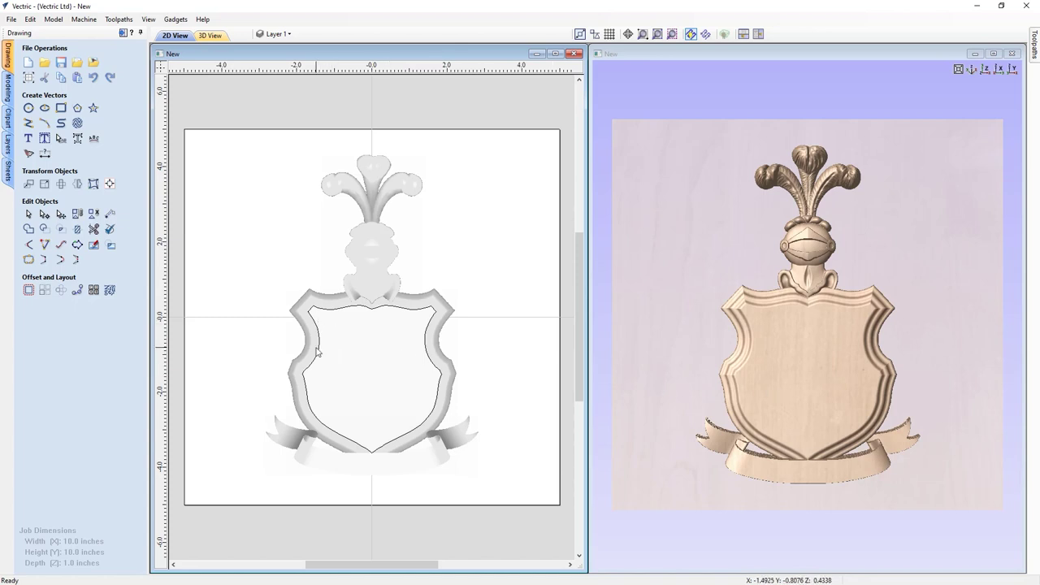
# Offset the traced shield outline inwards by 0.1 inches and delete the original outline
pyautogui.click(319, 354)
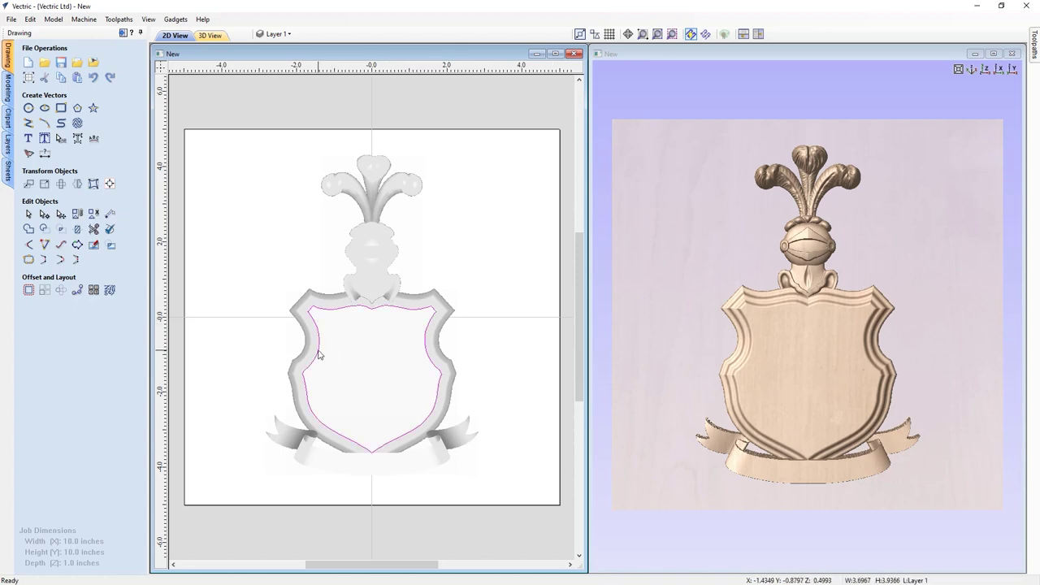
pyautogui.click(29, 290)
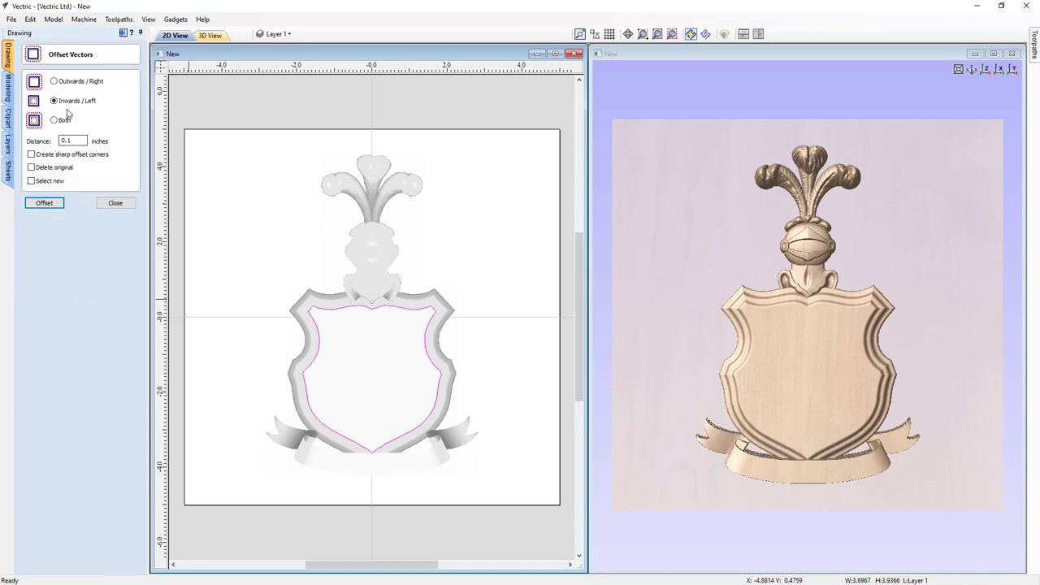
pyautogui.click(45, 203)
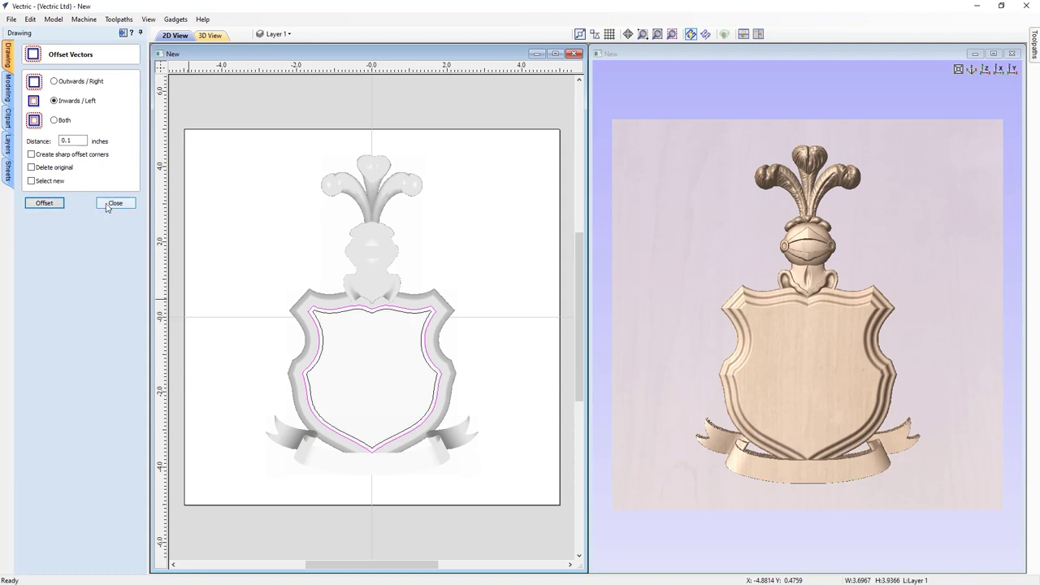
pyautogui.click(109, 204)
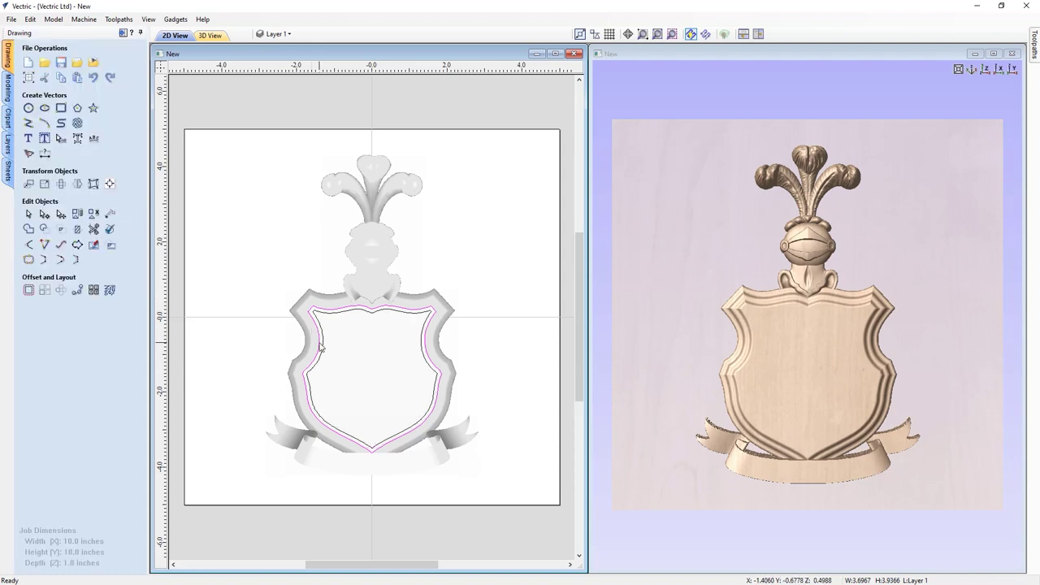
pyautogui.press('Escape')
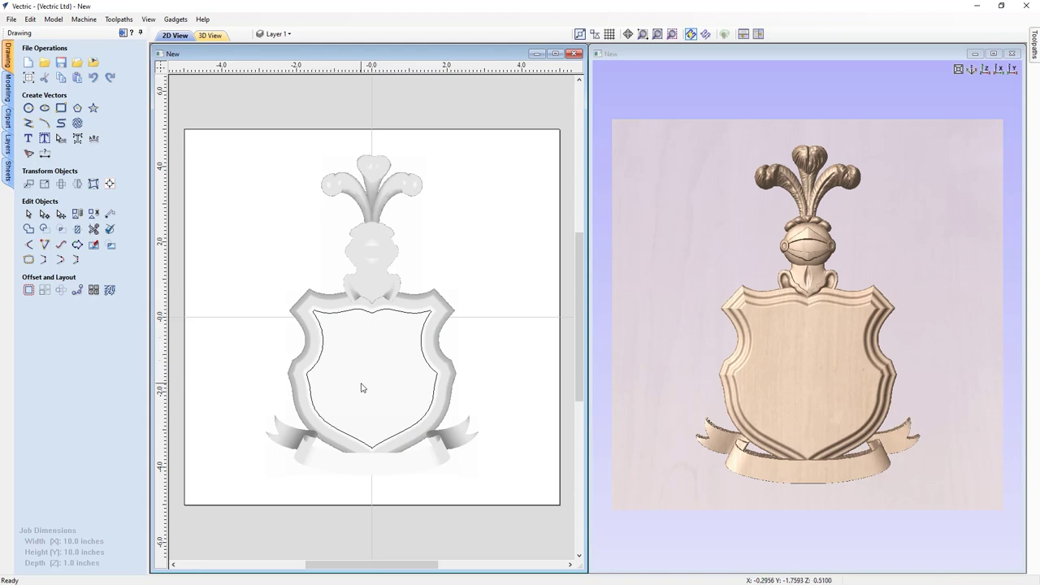
# Draw a square-cornered horizontal rectangle about 6.2 by 0.8 inches across the helmet, just above the shield
pyautogui.click(60, 109)
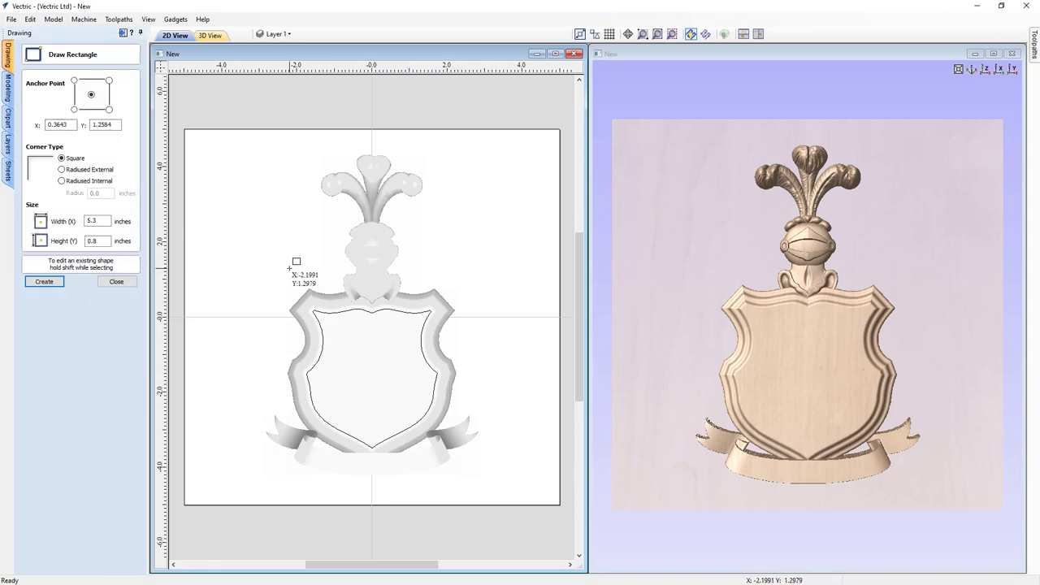
pyautogui.moveTo(279, 257); pyautogui.dragTo(510, 284)
pyautogui.click(44, 281)
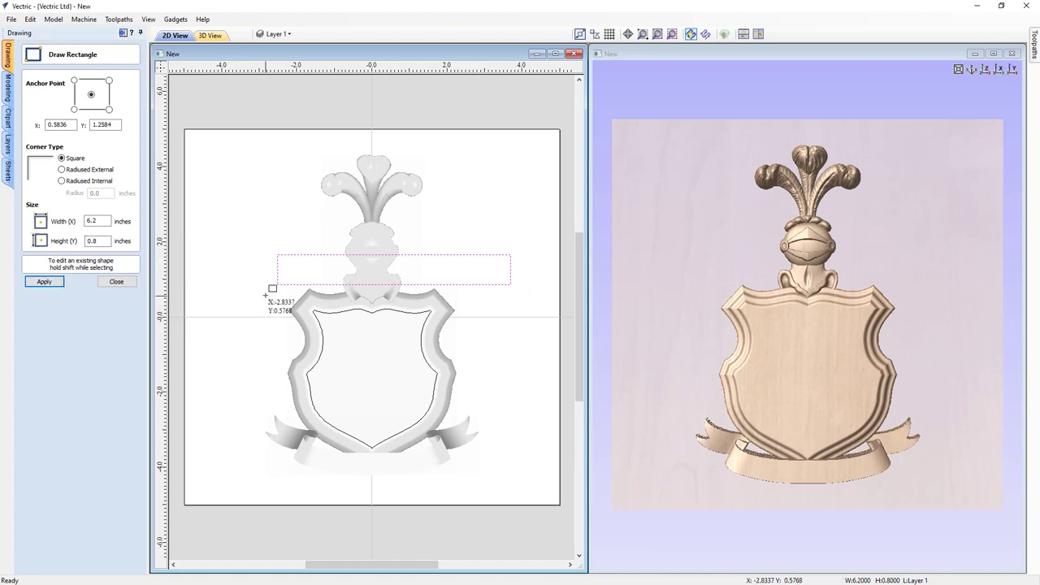
pyautogui.press('Escape')
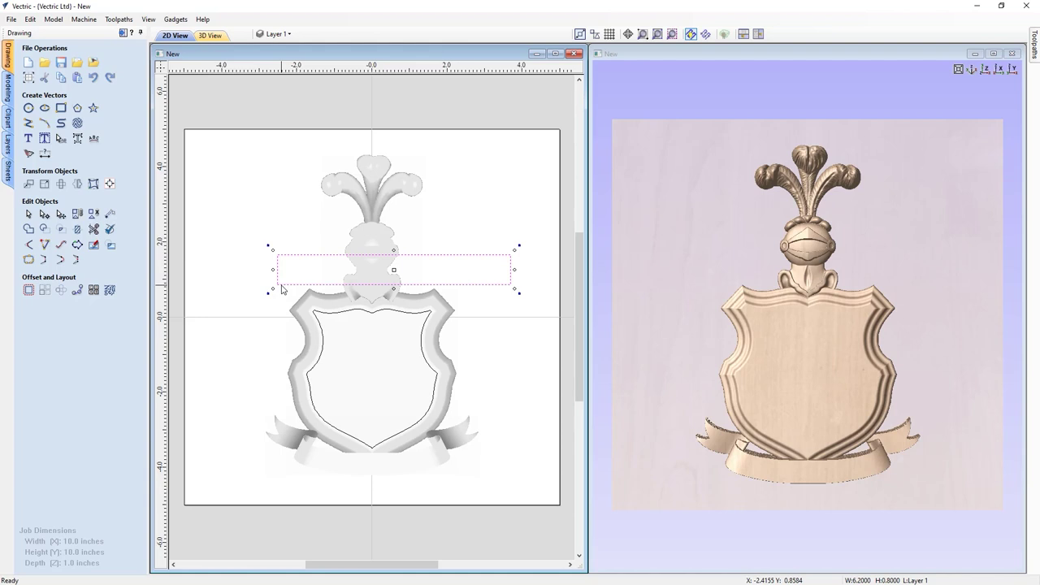
# Move the rectangle onto the shield and rotate it into a diagonal band from the upper-left corner past the lower-right edge
pyautogui.moveTo(281, 289); pyautogui.dragTo(362, 274)
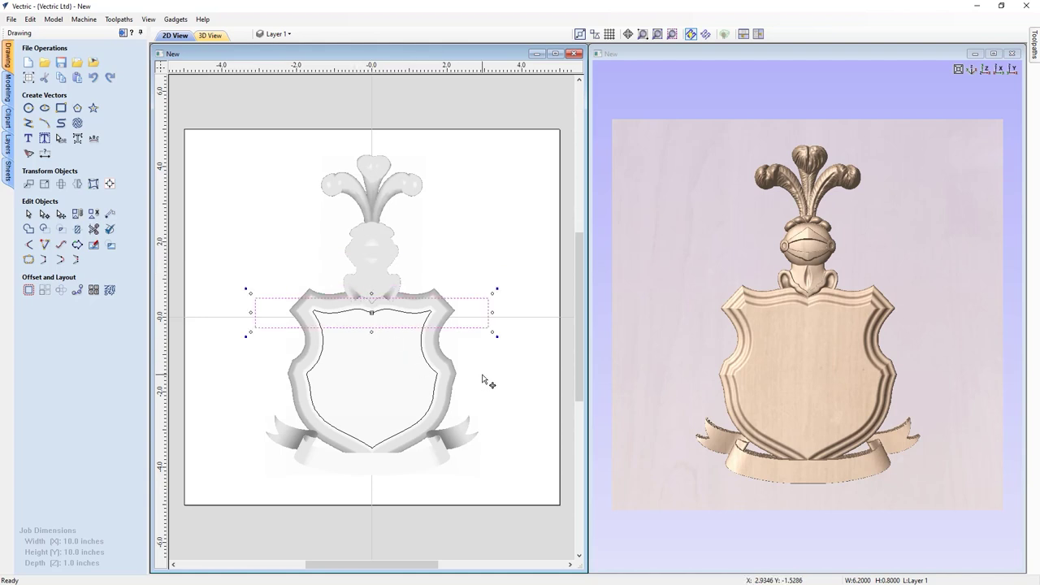
pyautogui.moveTo(498, 338); pyautogui.dragTo(463, 430)
pyautogui.moveTo(376, 307); pyautogui.dragTo(395, 376)
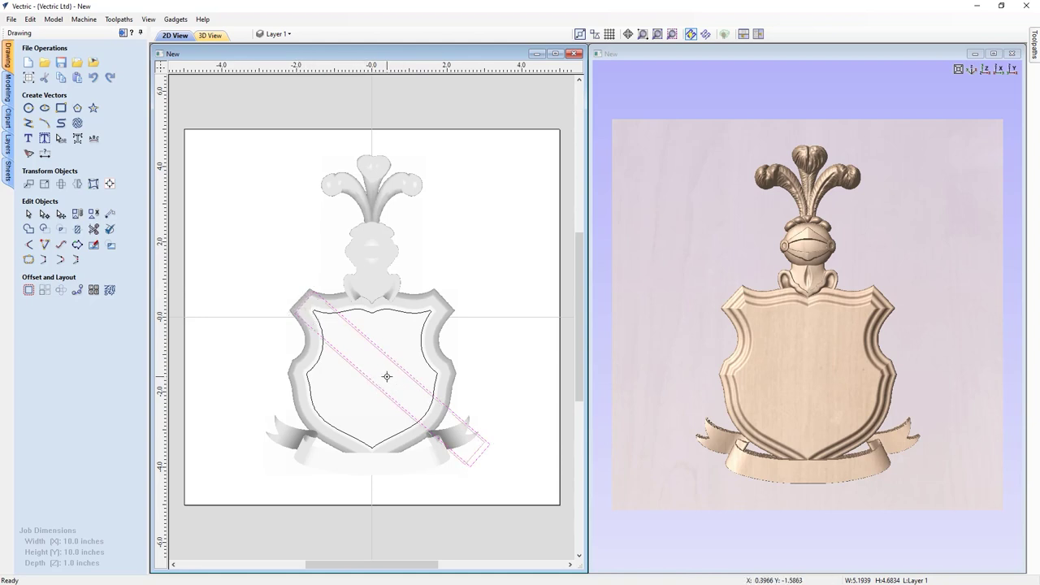
# Reduce the diagonal band and the shield outline to a single vector of their overlapping area
pyautogui.click(385, 372)
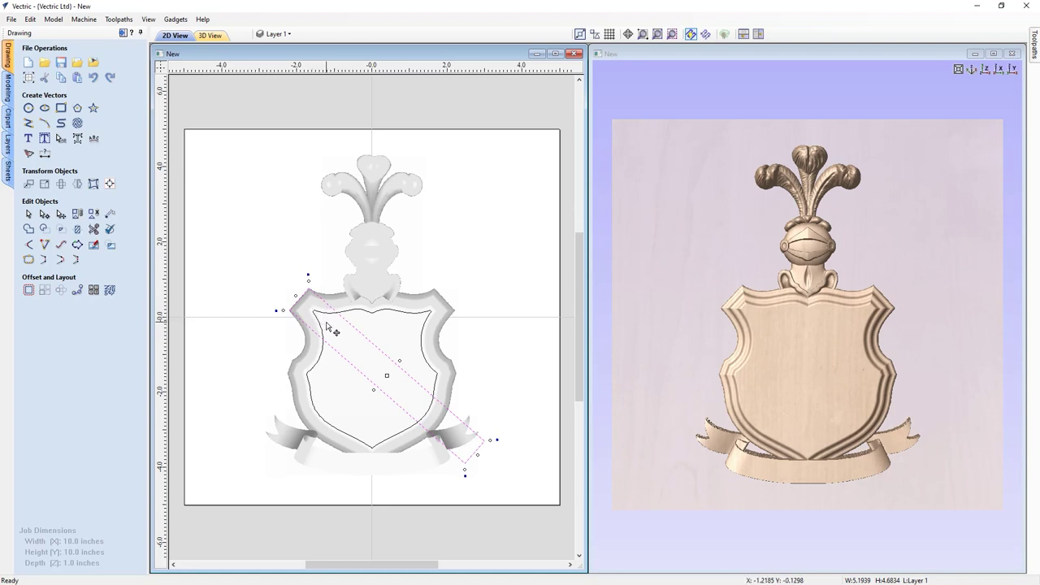
pyautogui.keyDown('shift'); pyautogui.click(325, 336); pyautogui.keyUp('shift')
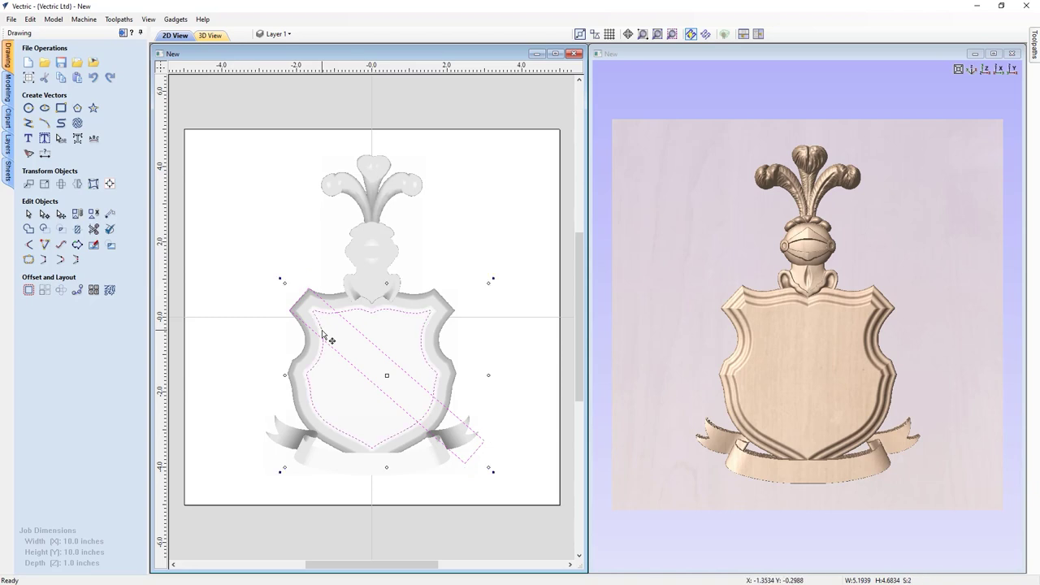
pyautogui.click(61, 232)
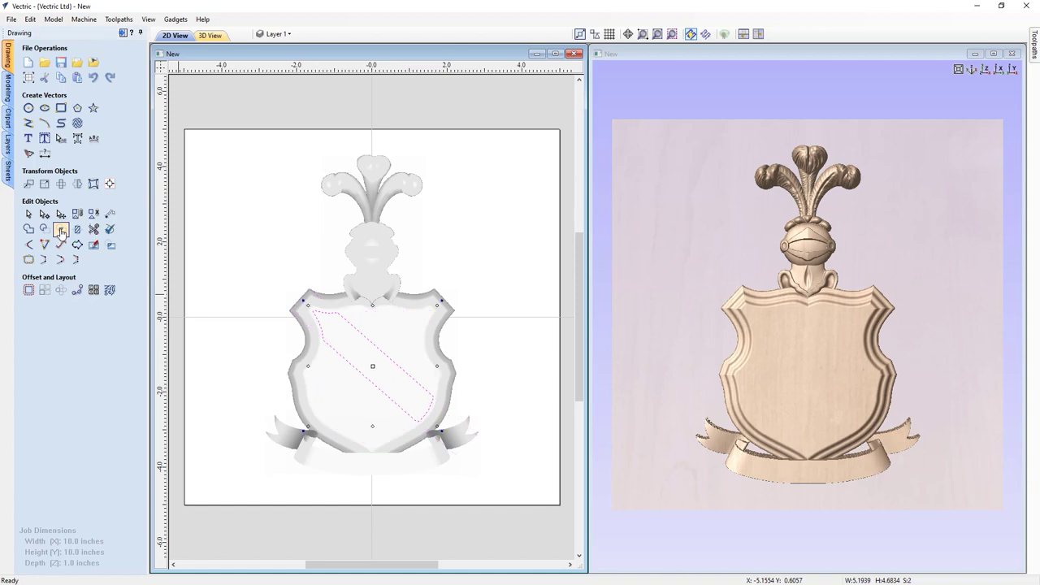
pyautogui.click(256, 350)
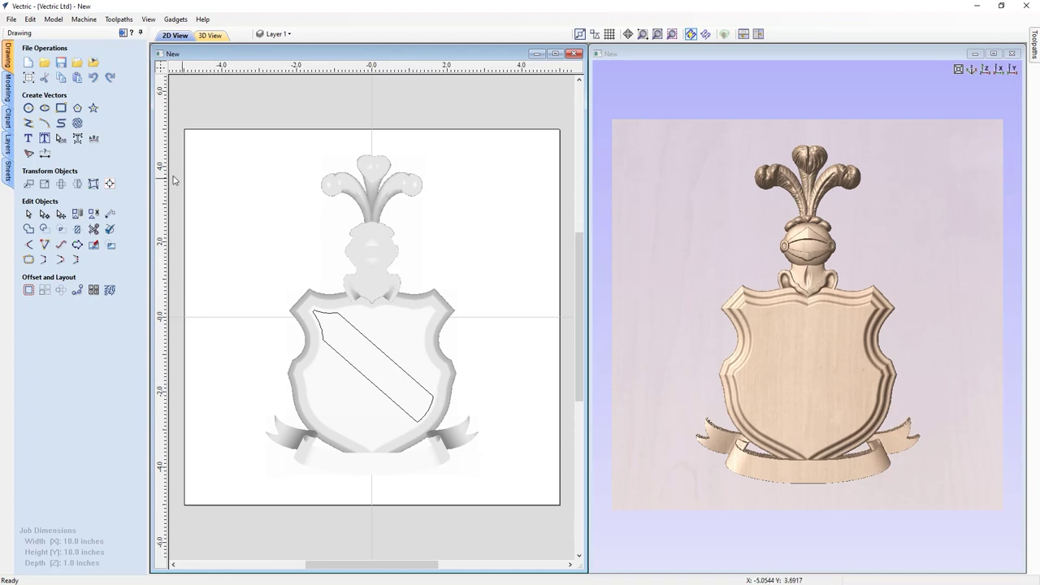
# Add the Linenfold_UG clipart from the Decorative library folder to the Banner - Clip level
pyautogui.click(6, 91)
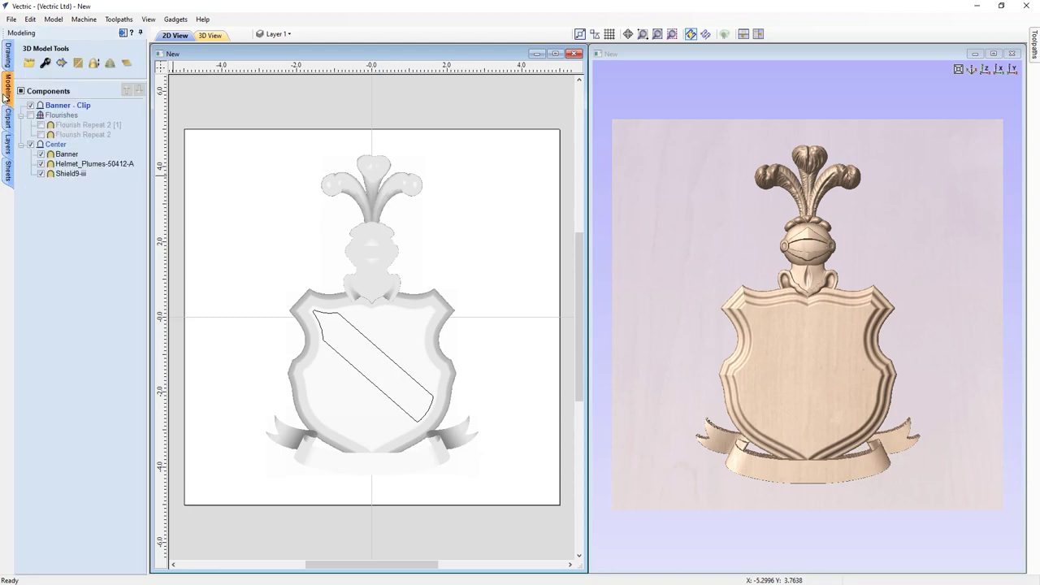
pyautogui.click(64, 106)
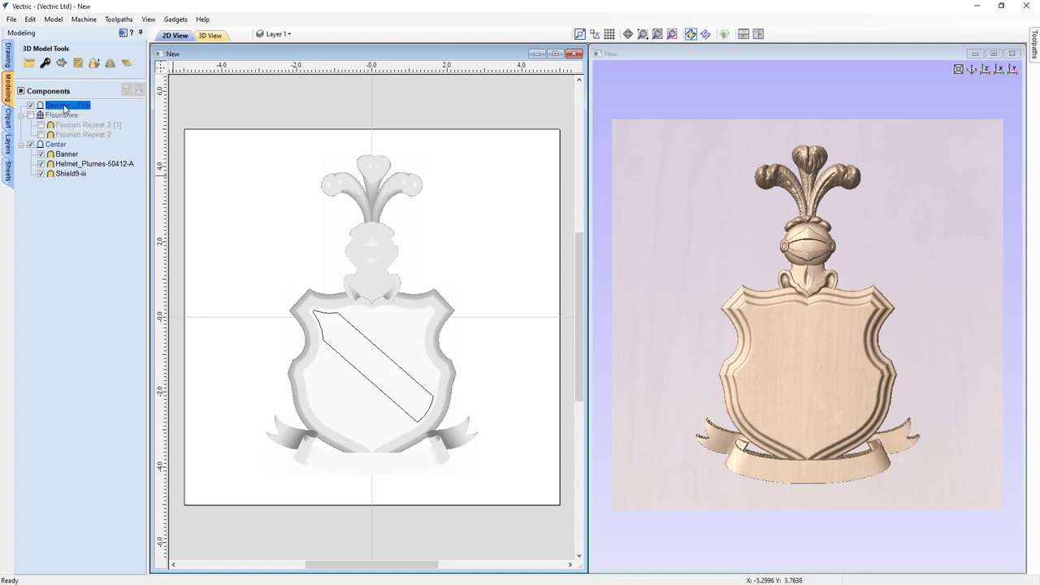
pyautogui.rightClick(64, 108)
pyautogui.press('Escape')
pyautogui.click(63, 174)
pyautogui.click(53, 112)
pyautogui.click(8, 119)
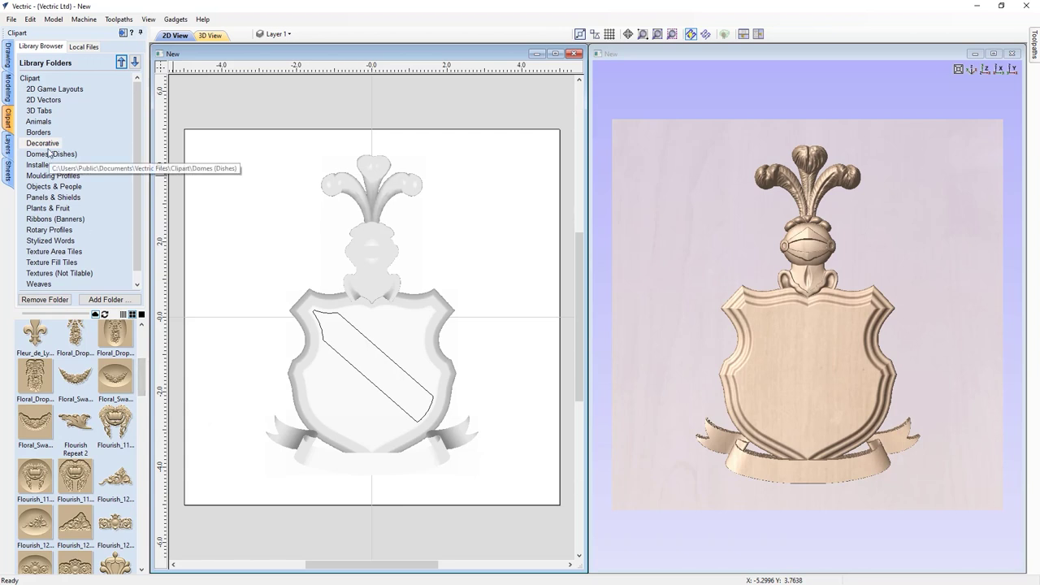
pyautogui.moveTo(147, 380); pyautogui.dragTo(141, 517)
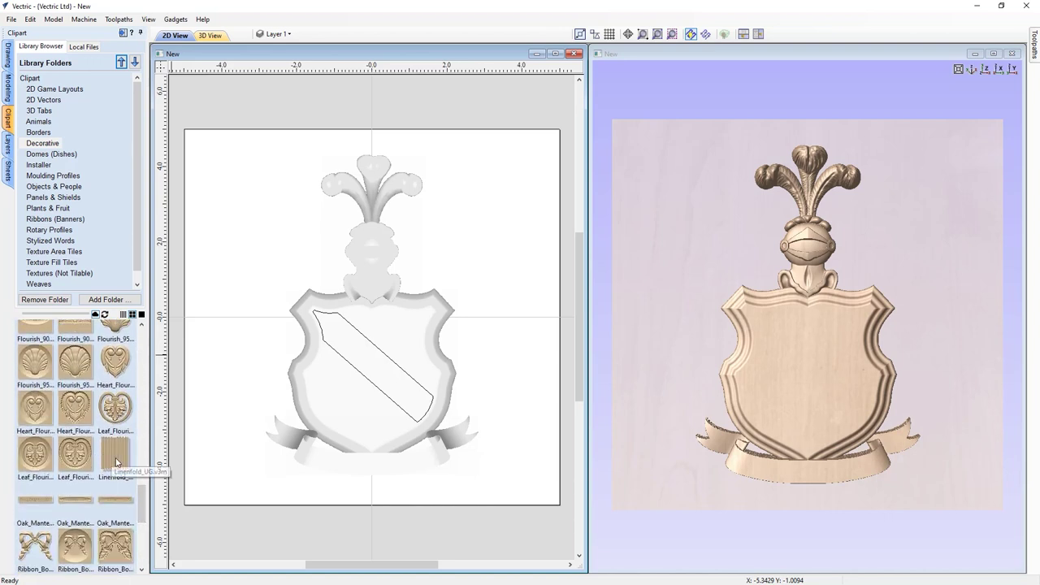
pyautogui.moveTo(113, 456); pyautogui.dragTo(377, 323)
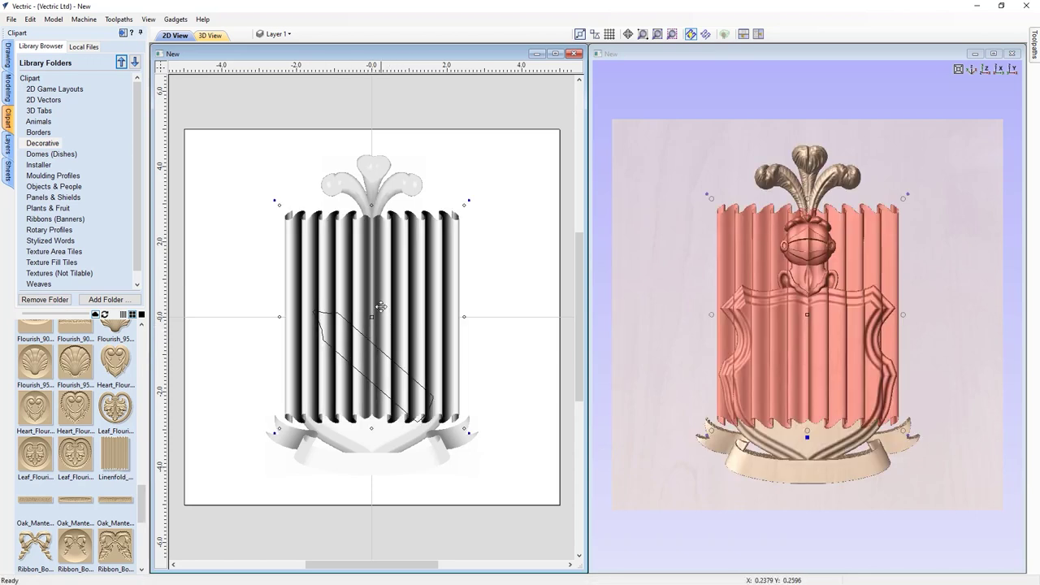
# Move the linenfold component down over the shield and scale it to about 3.6 by 4.4 inches so it still covers the diagonal band
pyautogui.moveTo(375, 314); pyautogui.dragTo(374, 316)
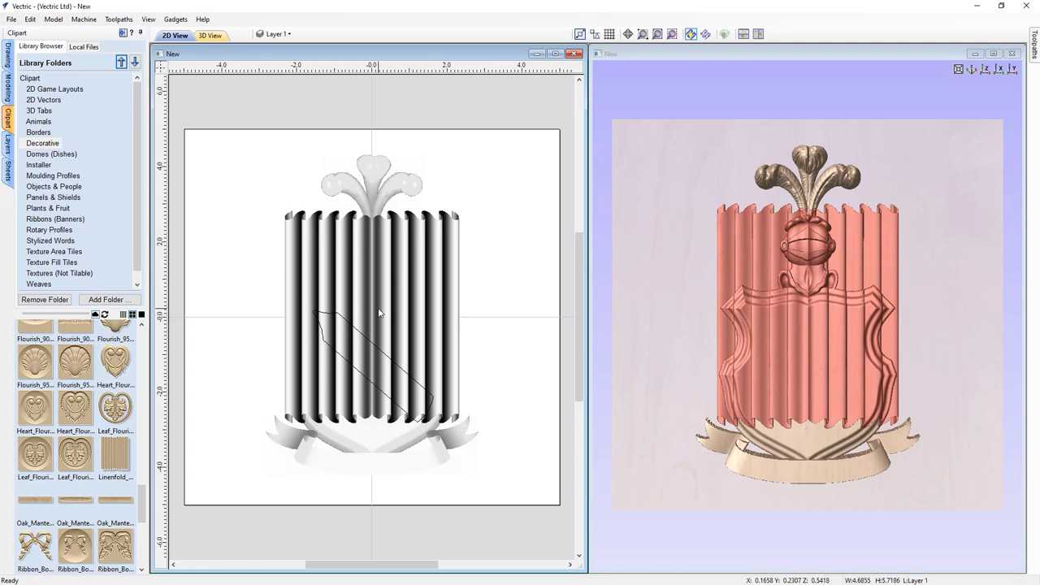
pyautogui.press('Down')
pyautogui.press('Down')
pyautogui.press('Down')
pyautogui.press('Down')
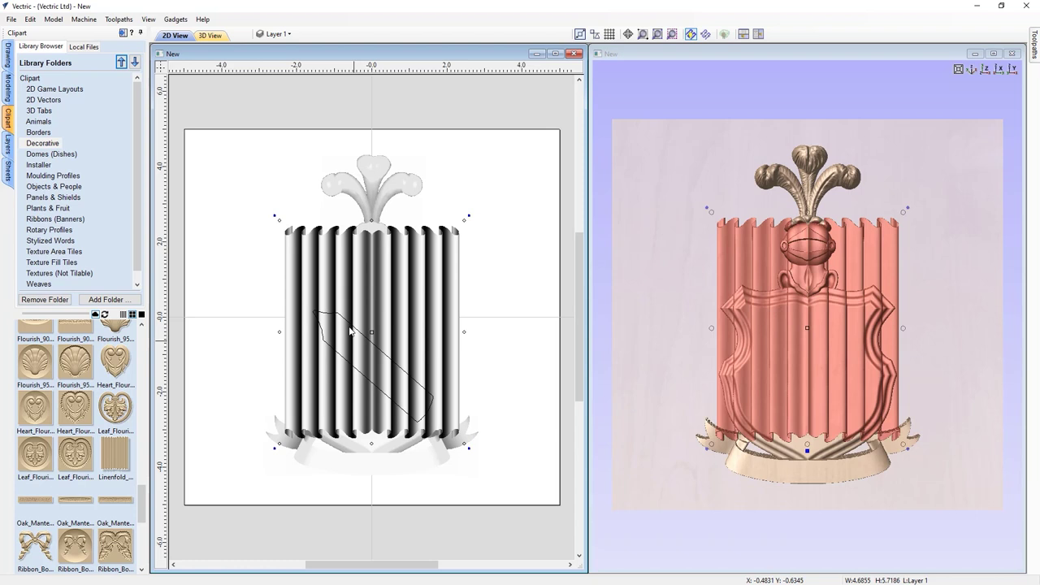
pyautogui.press('Down')
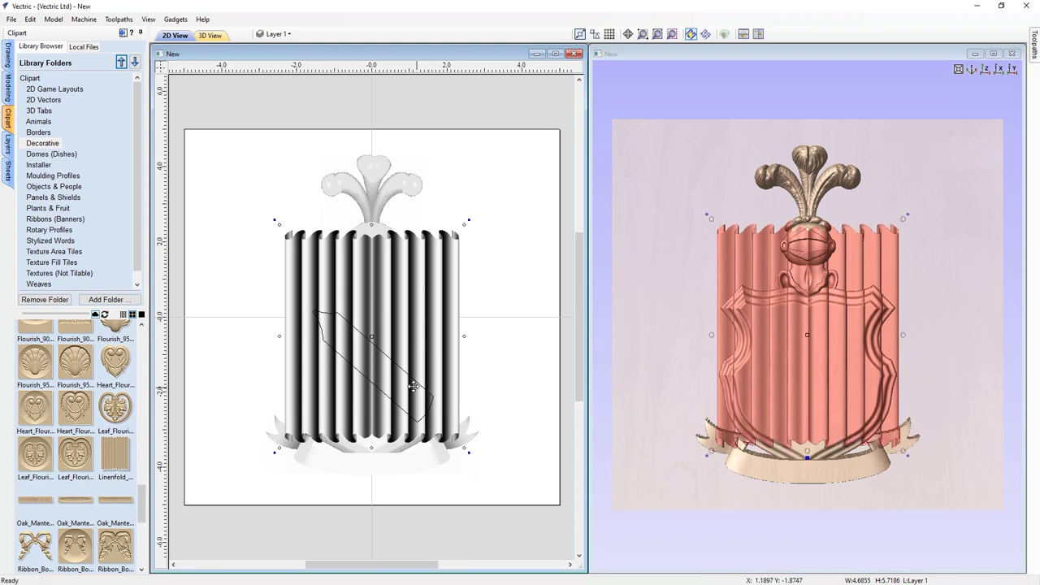
pyautogui.press('Down')
pyautogui.press('Down')
pyautogui.press('Down')
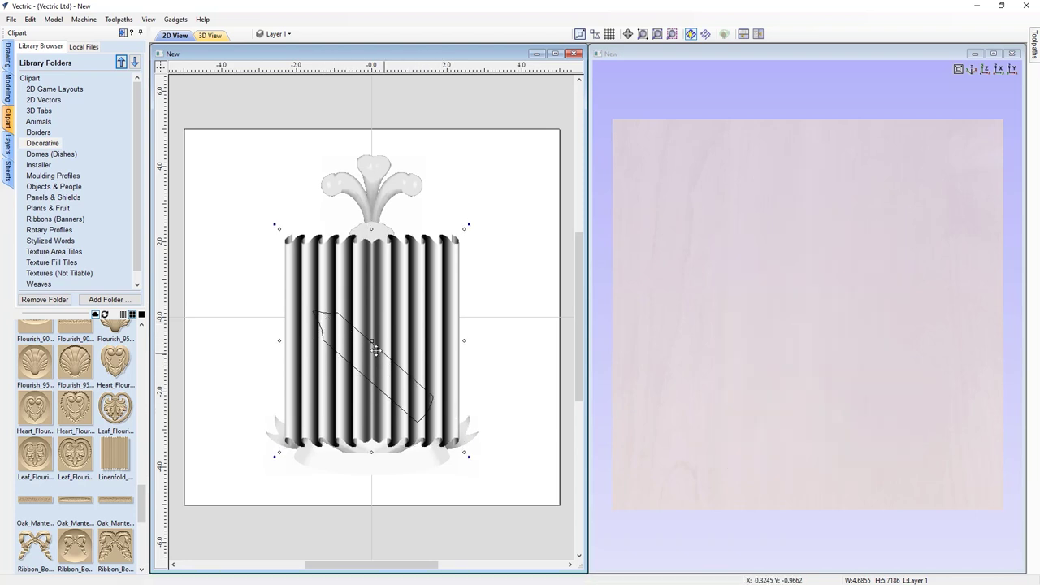
pyautogui.press('Down')
pyautogui.press('Down')
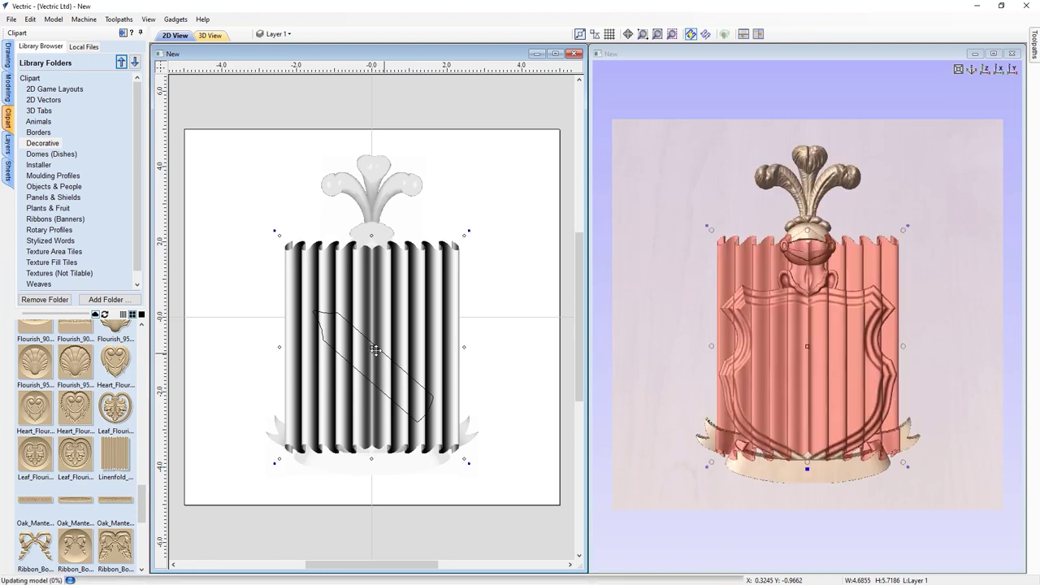
pyautogui.press('Down')
pyautogui.press('Down')
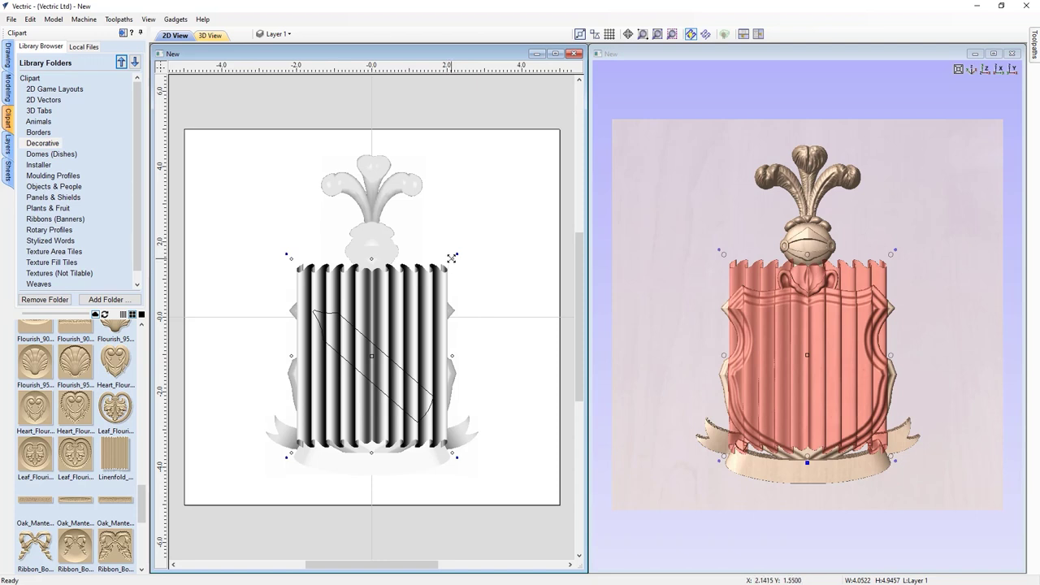
pyautogui.moveTo(451, 258); pyautogui.dragTo(441, 278)
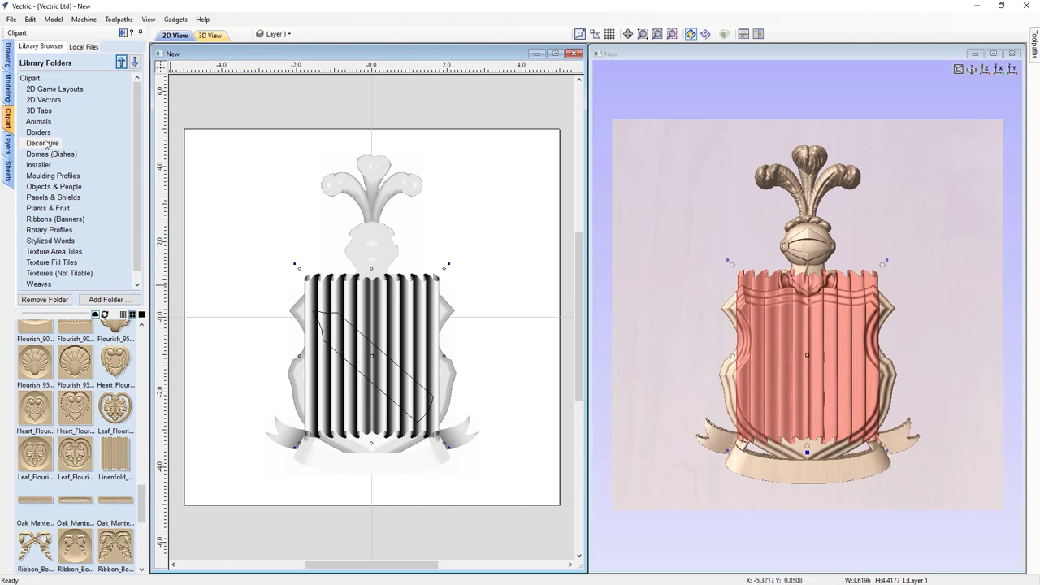
# Hide the Center level and apply clipping to the Banner - Clip level using the diagonal band vector
pyautogui.click(8, 85)
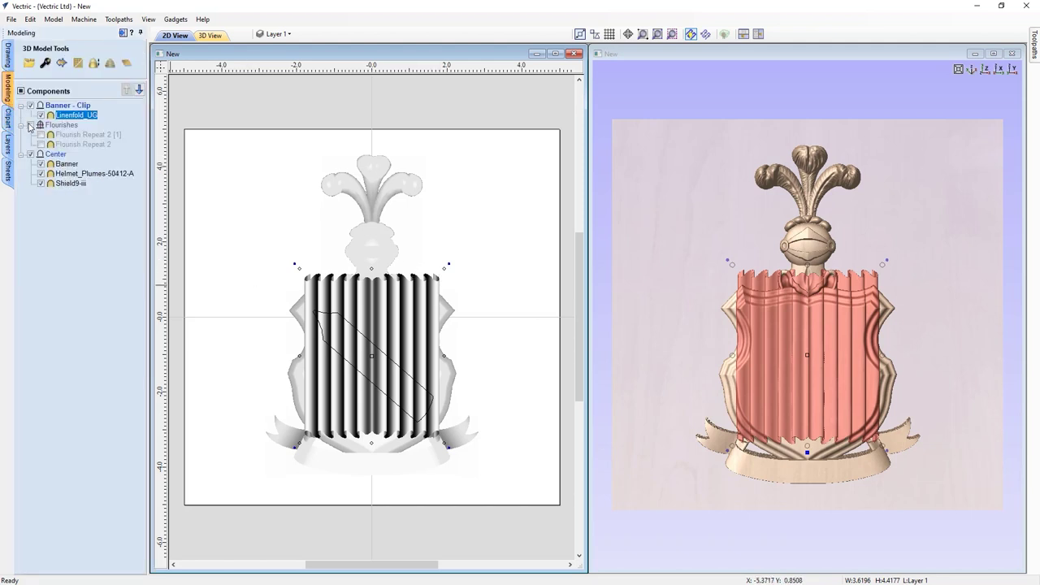
pyautogui.click(30, 155)
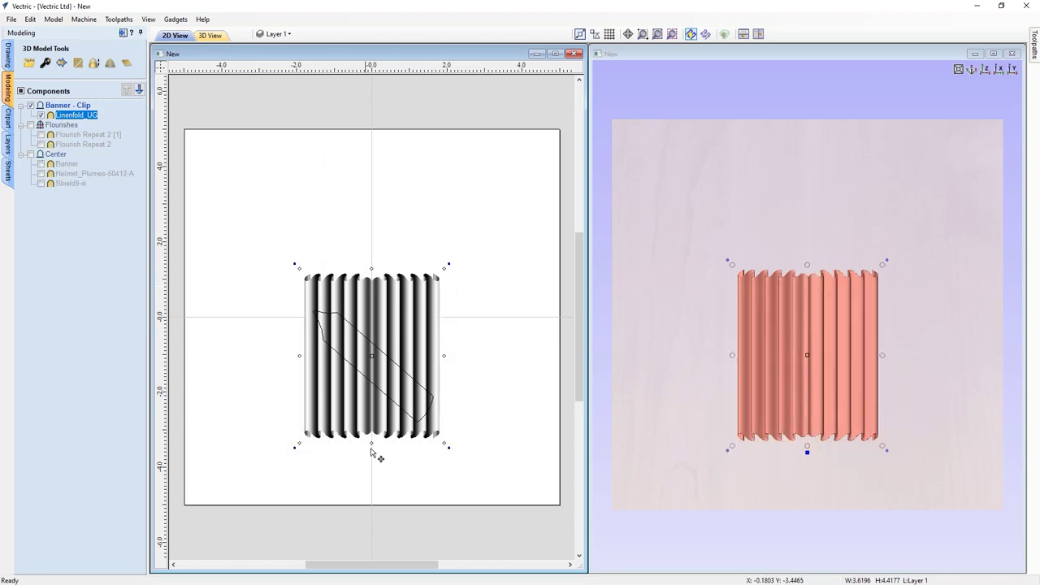
pyautogui.click(272, 284)
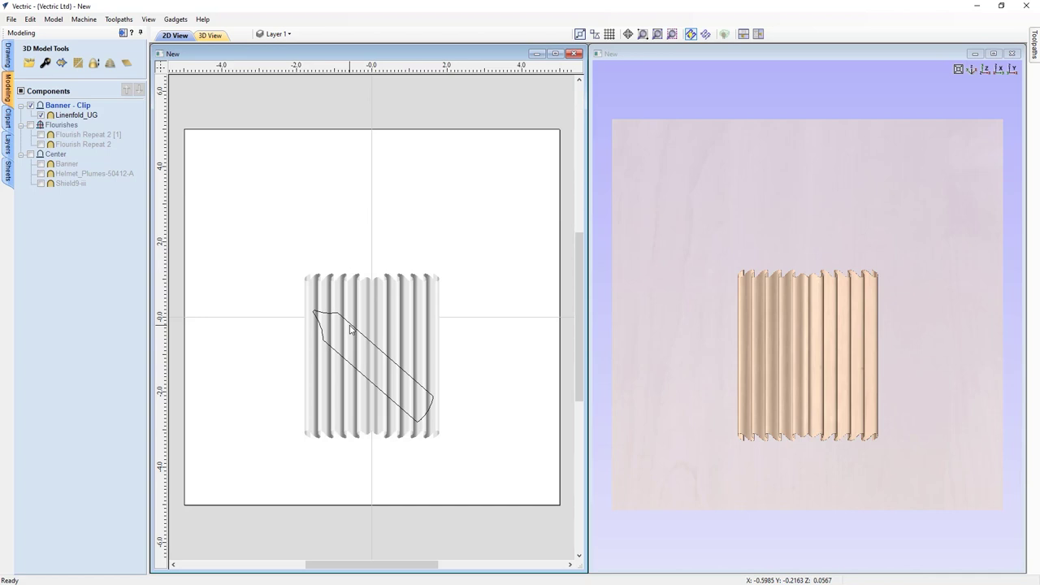
pyautogui.click(351, 327)
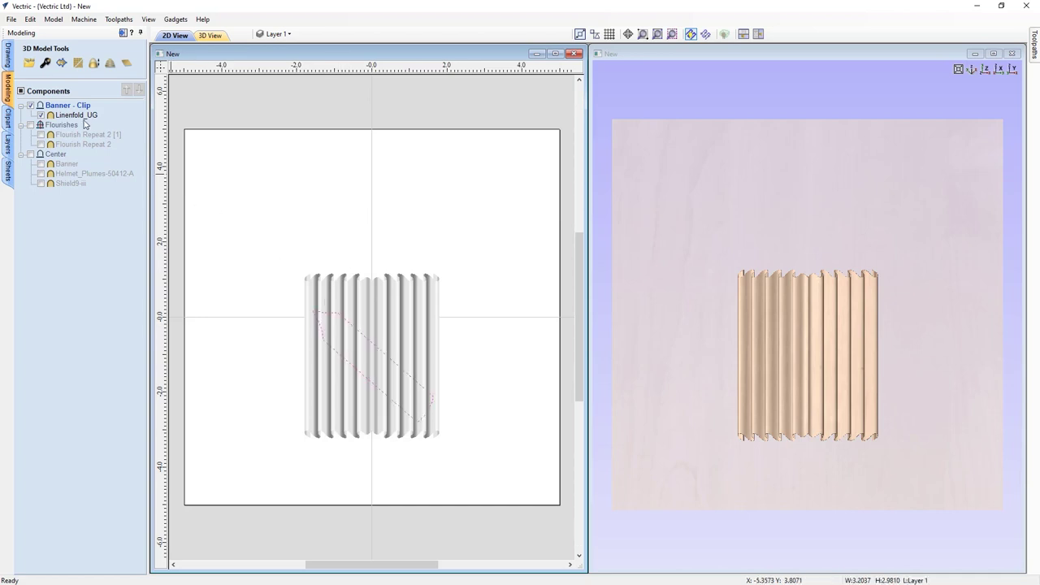
pyautogui.rightClick(77, 111)
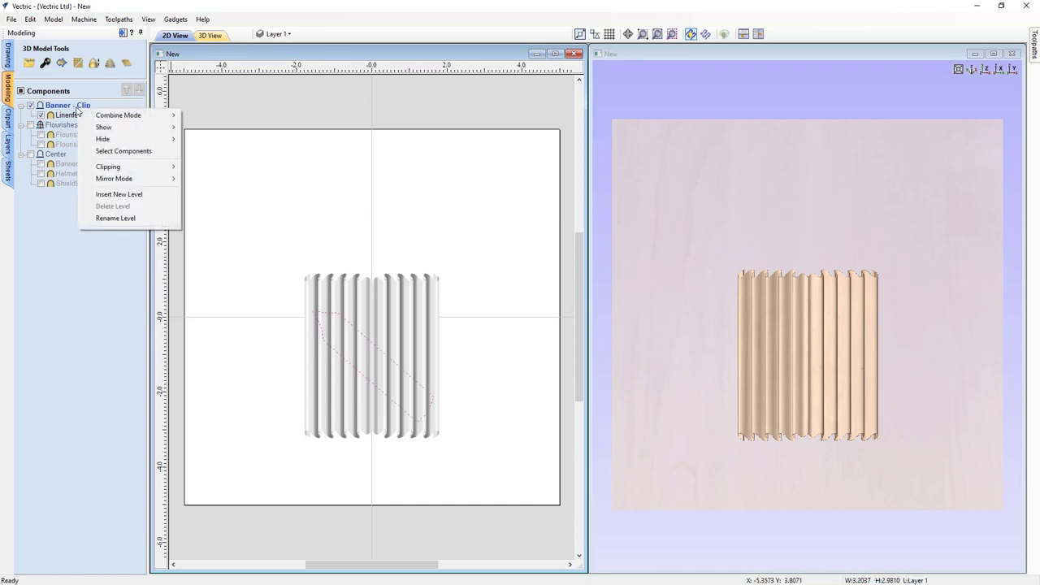
pyautogui.moveTo(113, 168)
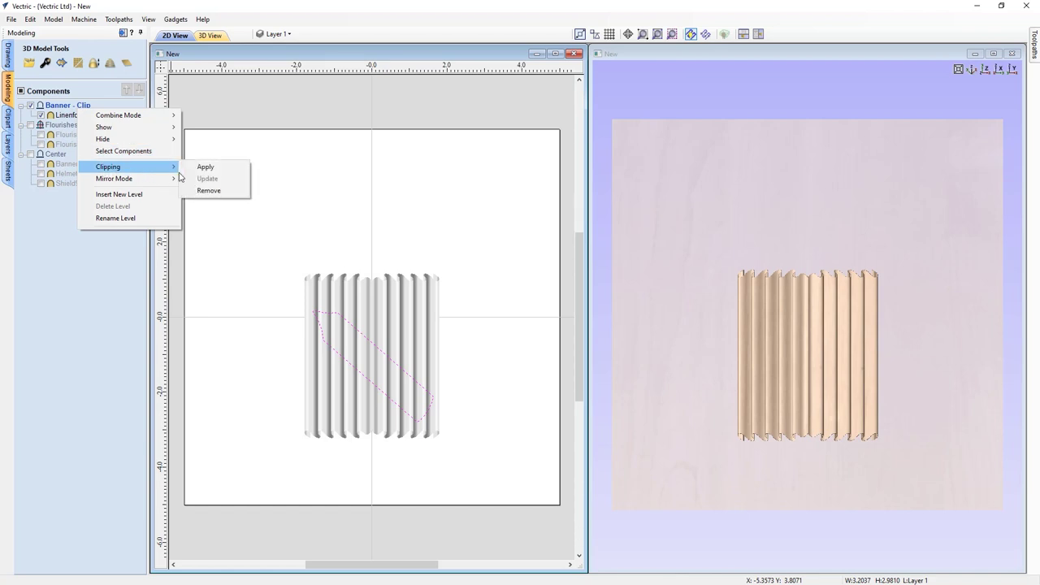
pyautogui.click(205, 167)
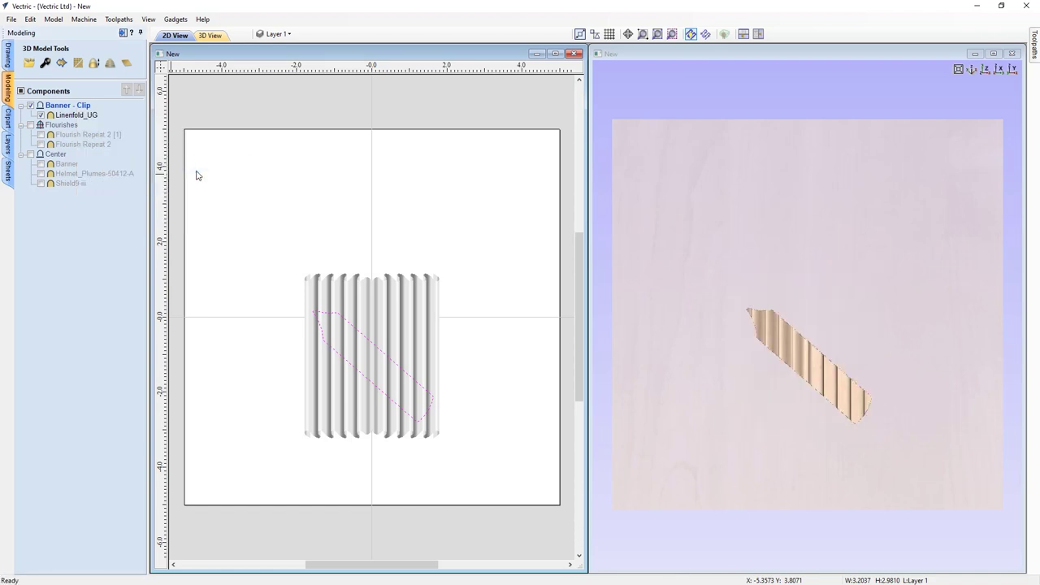
# Inspect the clipped linenfold in 3D and show the Center and Flourishes levels again
pyautogui.moveTo(742, 463); pyautogui.dragTo(780, 325)
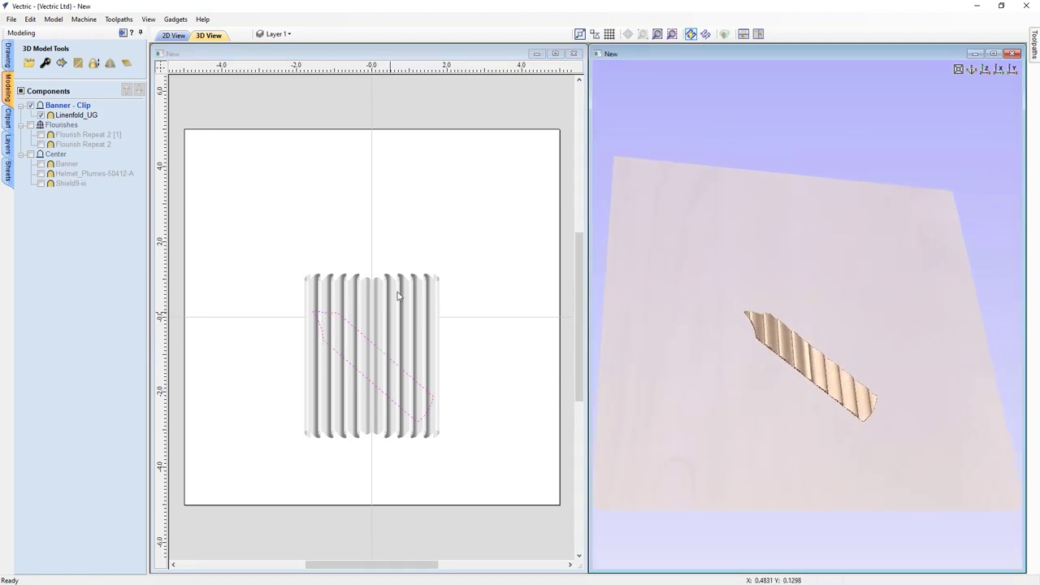
pyautogui.moveTo(848, 408); pyautogui.dragTo(949, 86)
pyautogui.click(985, 70)
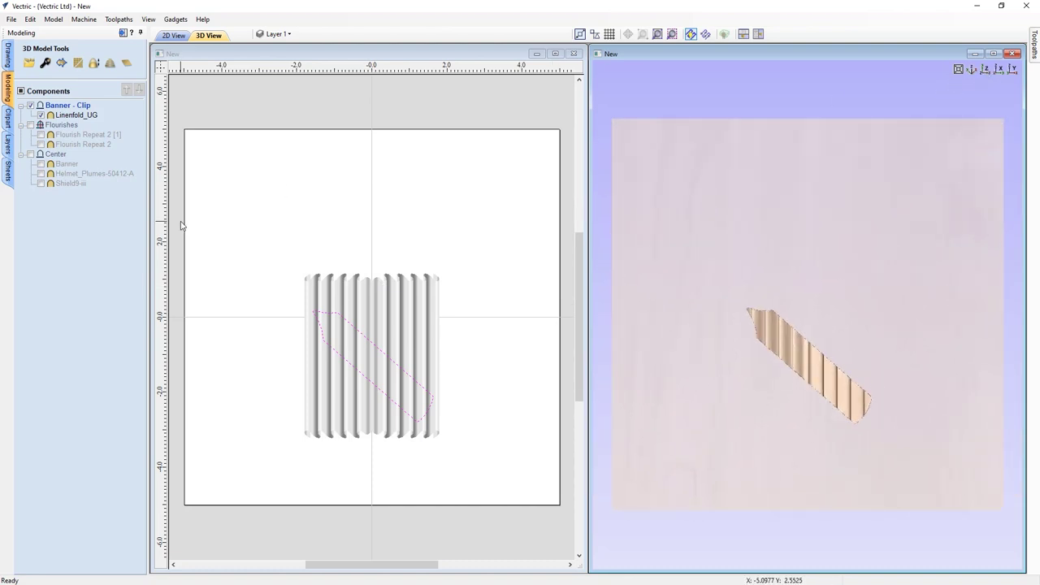
pyautogui.click(31, 155)
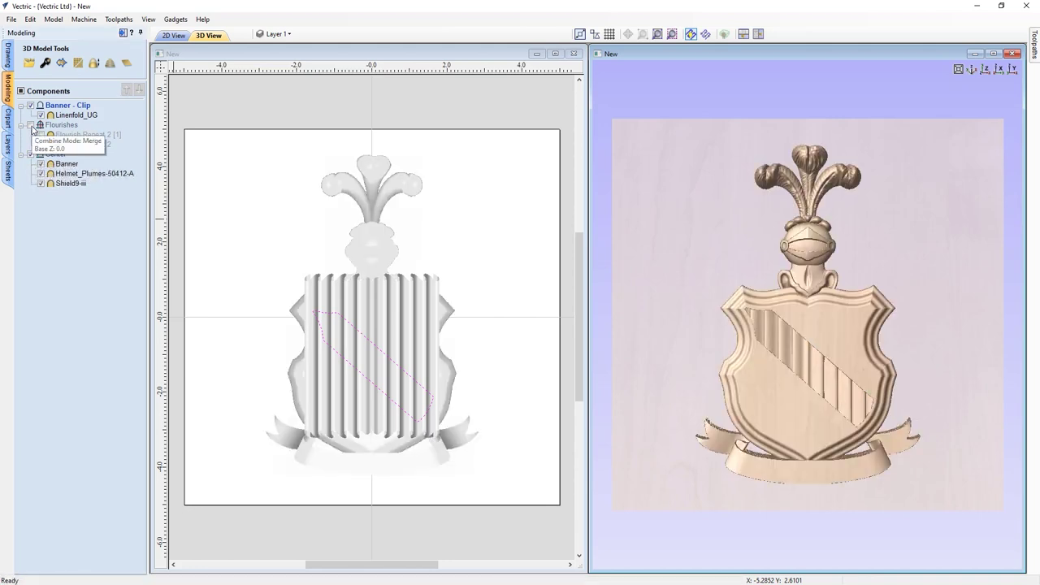
pyautogui.click(31, 125)
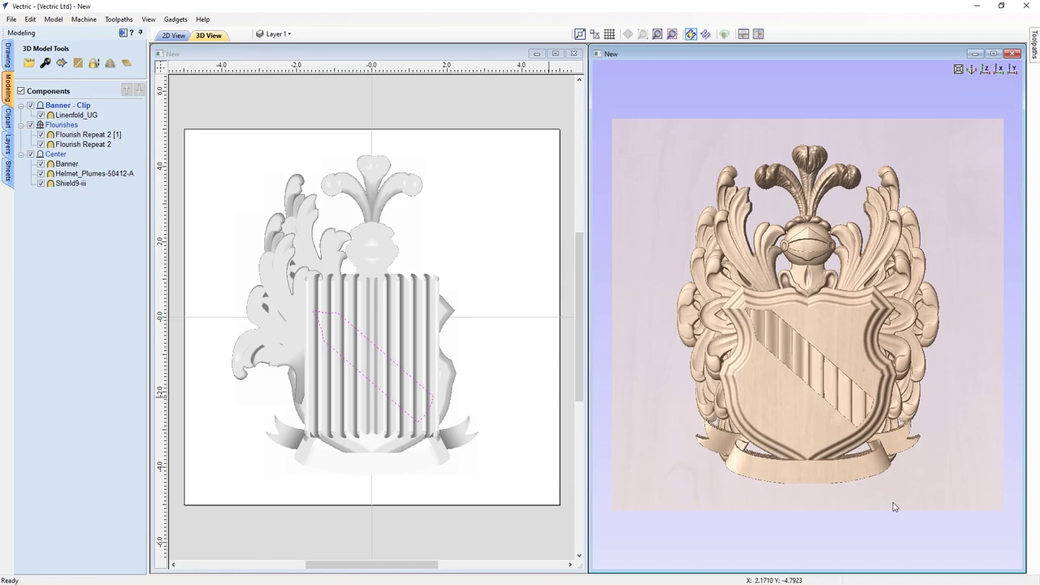
# Set the linenfold component's shape height to 0.125 inches in its component properties
pyautogui.moveTo(698, 492); pyautogui.dragTo(771, 389)
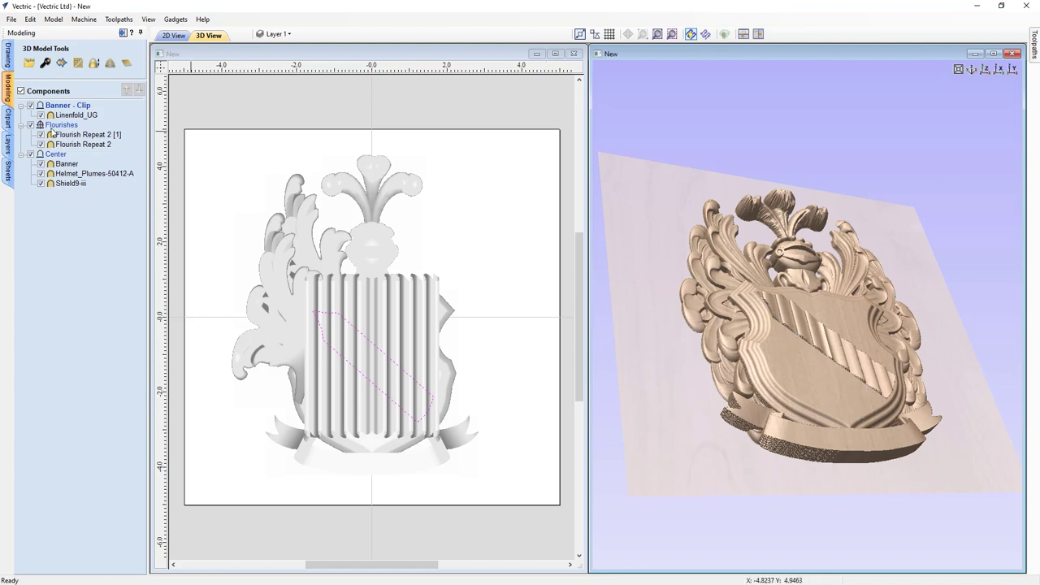
pyautogui.click(360, 319)
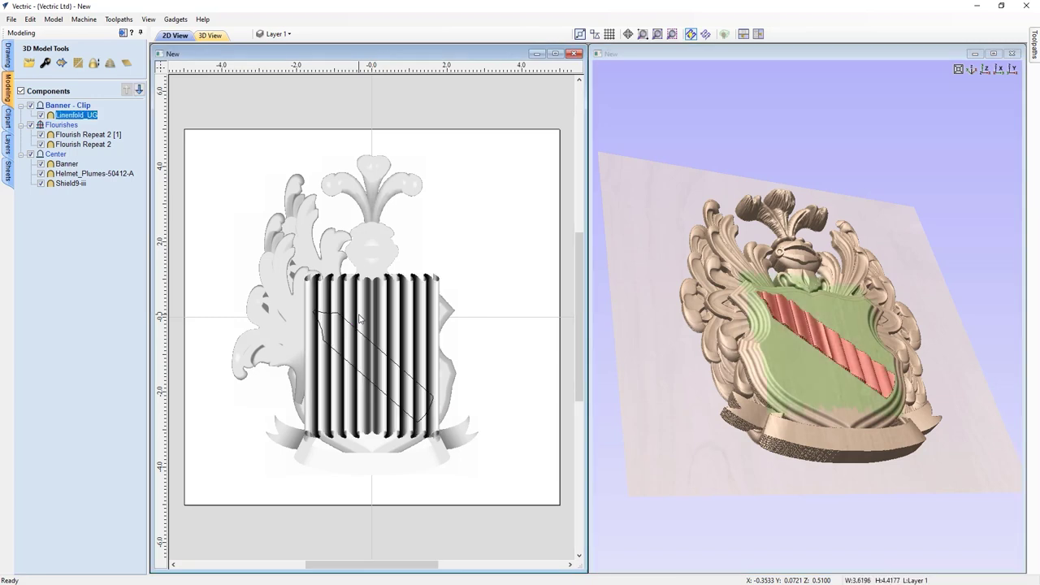
pyautogui.click(46, 63)
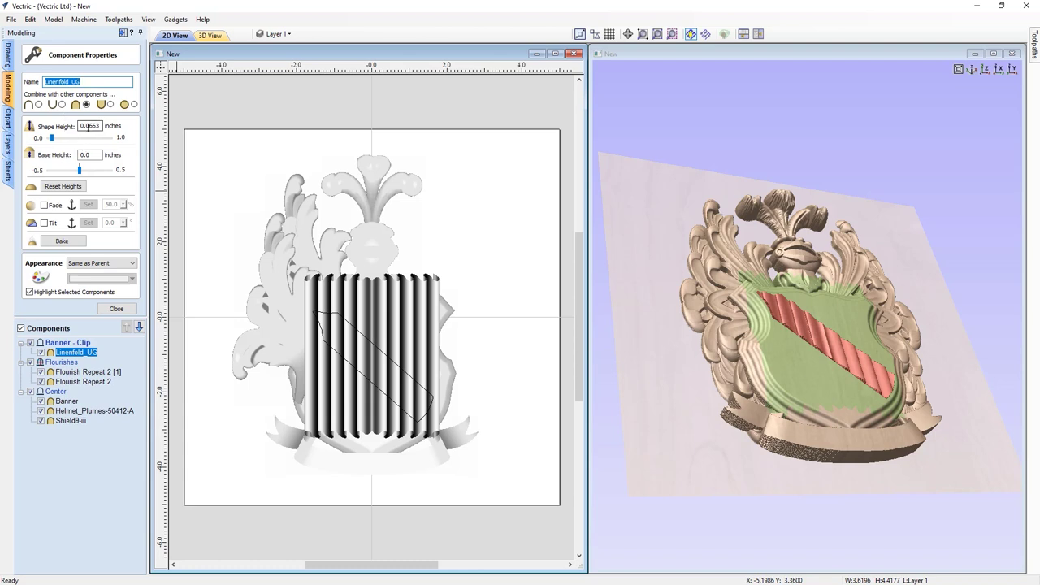
pyautogui.doubleClick(88, 125)
pyautogui.write('0.125')
pyautogui.press('Return')
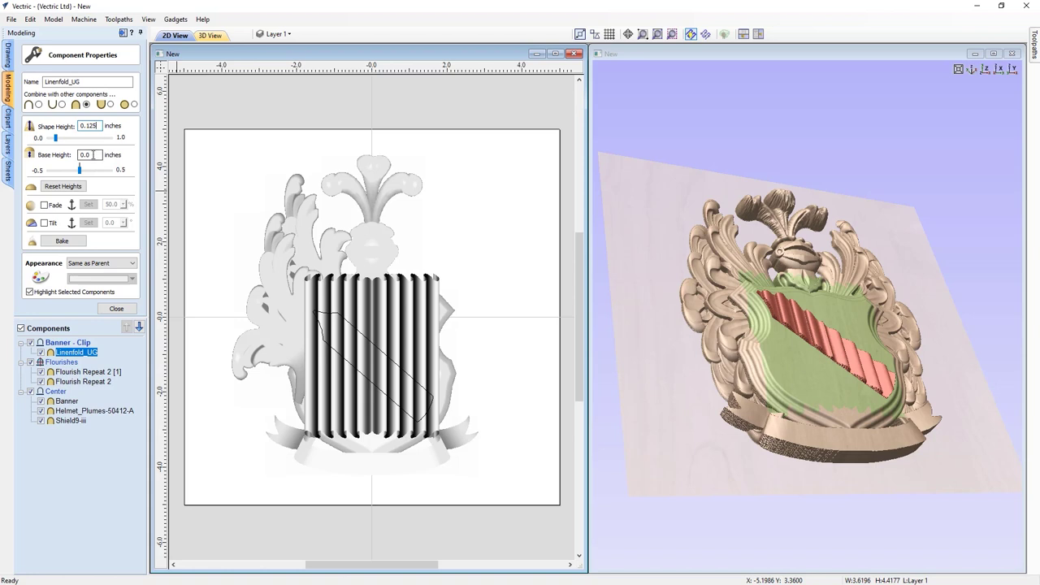
# Lower the linenfold component's base height to -0.15 inches, check the recess in 3D and finish editing its properties
pyautogui.doubleClick(96, 154)
pyautogui.write('-0.15')
pyautogui.click(86, 128)
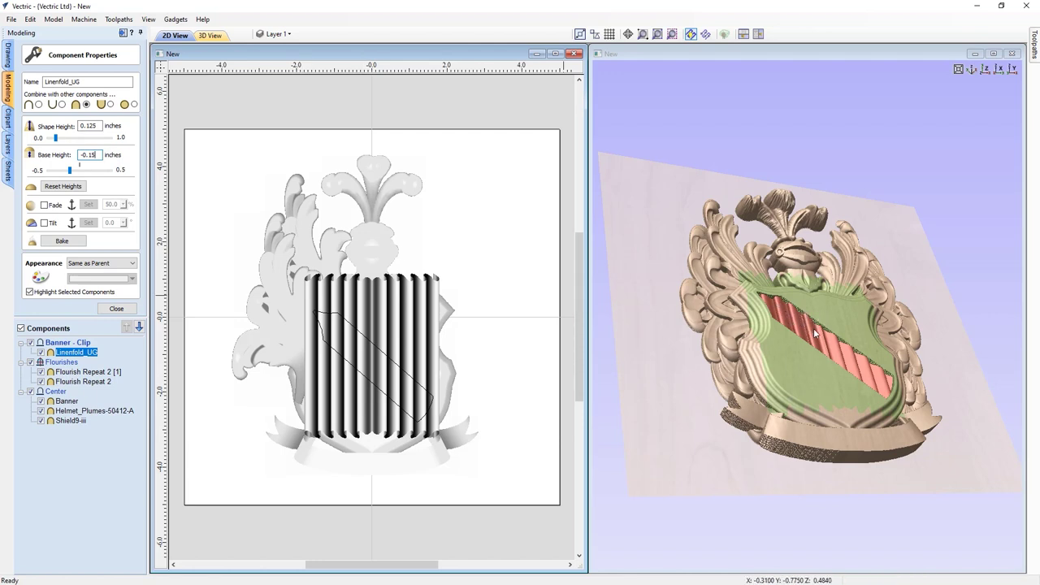
pyautogui.scroll(3, 822, 331)
pyautogui.scroll(3, 824, 331)
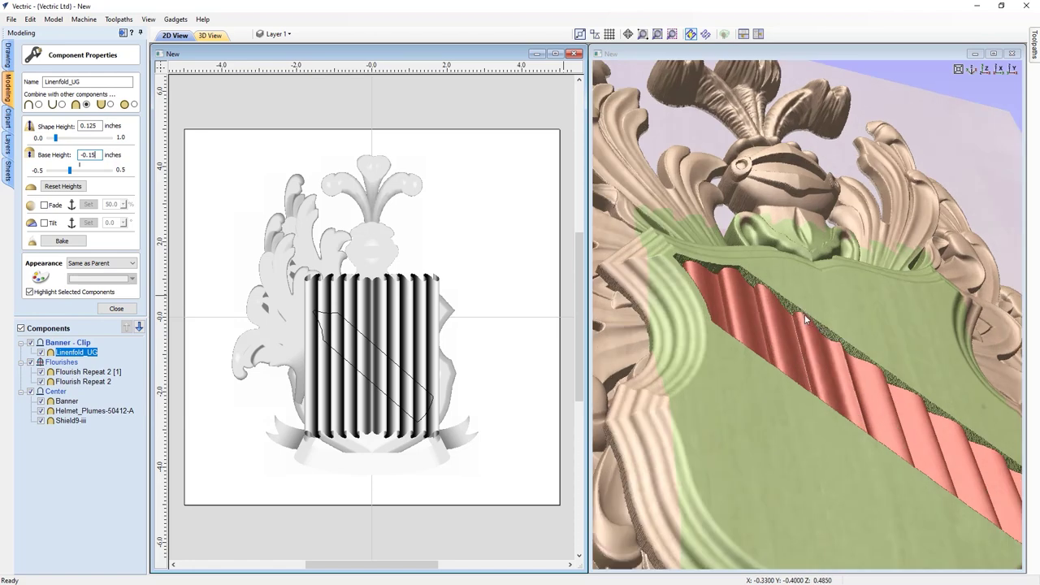
pyautogui.scroll(-3, 806, 315)
pyautogui.scroll(-3, 807, 315)
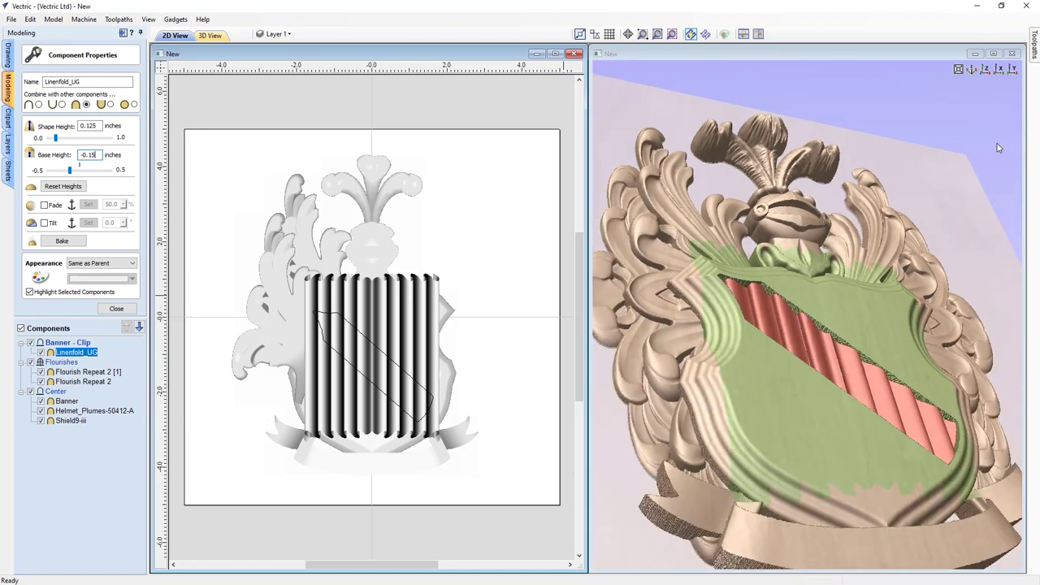
pyautogui.click(117, 309)
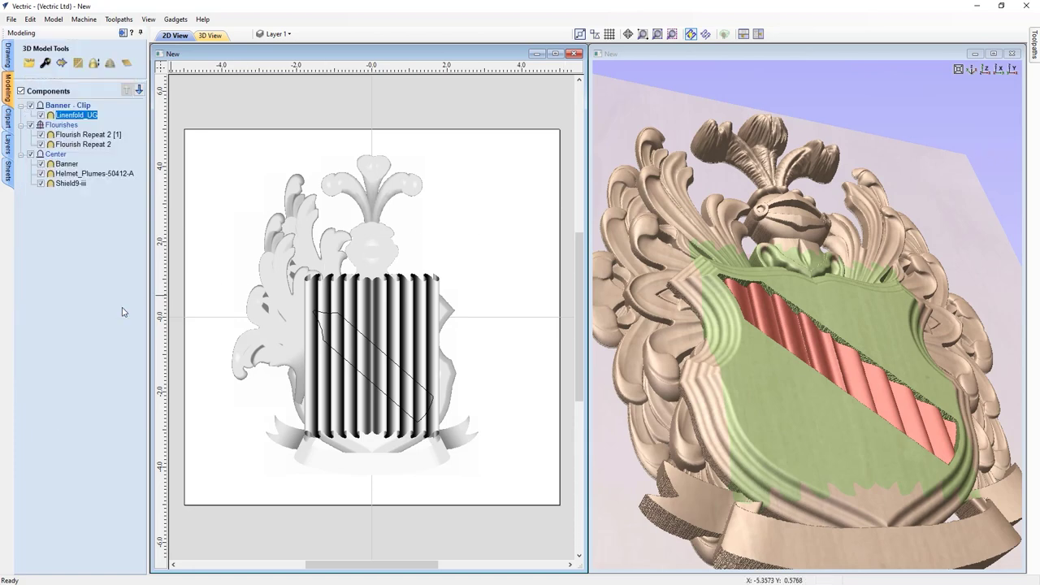
# Deselect the linenfold component and show the coat of arms straight from above in a maximized 3D view
pyautogui.click(985, 70)
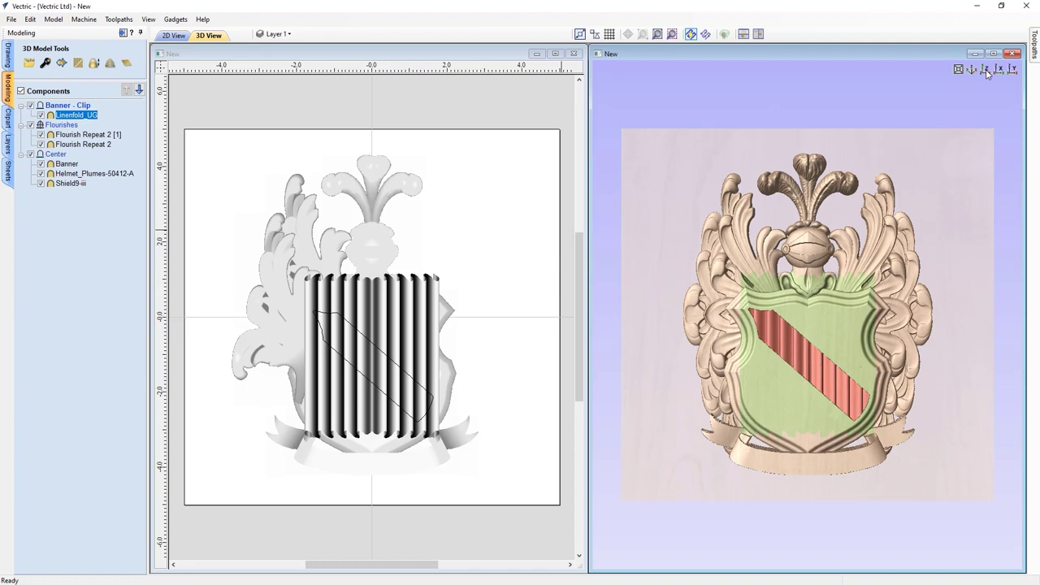
pyautogui.click(978, 300)
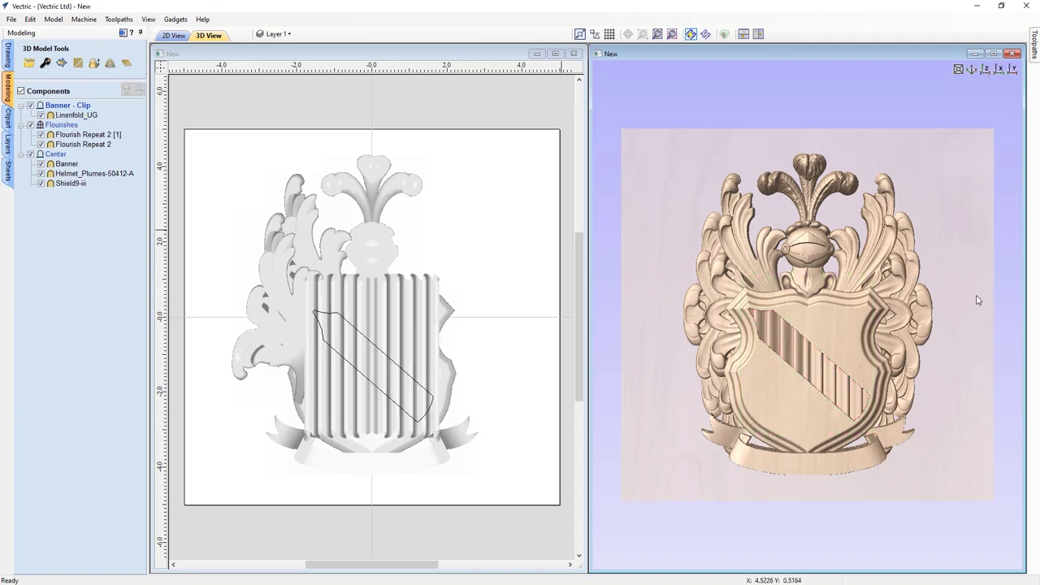
pyautogui.click(994, 54)
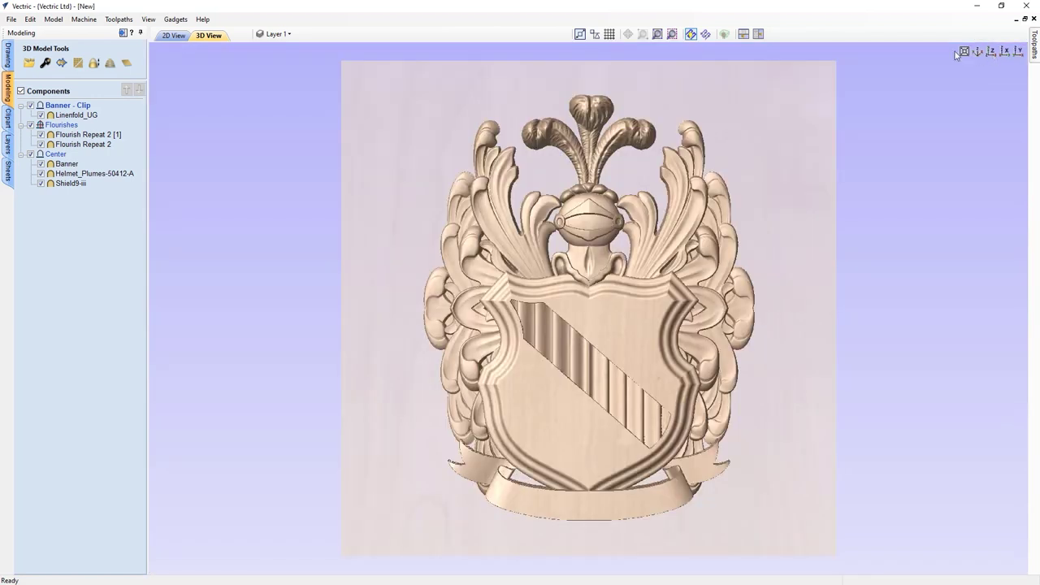
# Enable shadow shading and inspect the coat of arms at an angle, finishing in the straight-down Z view
pyautogui.click(148, 18)
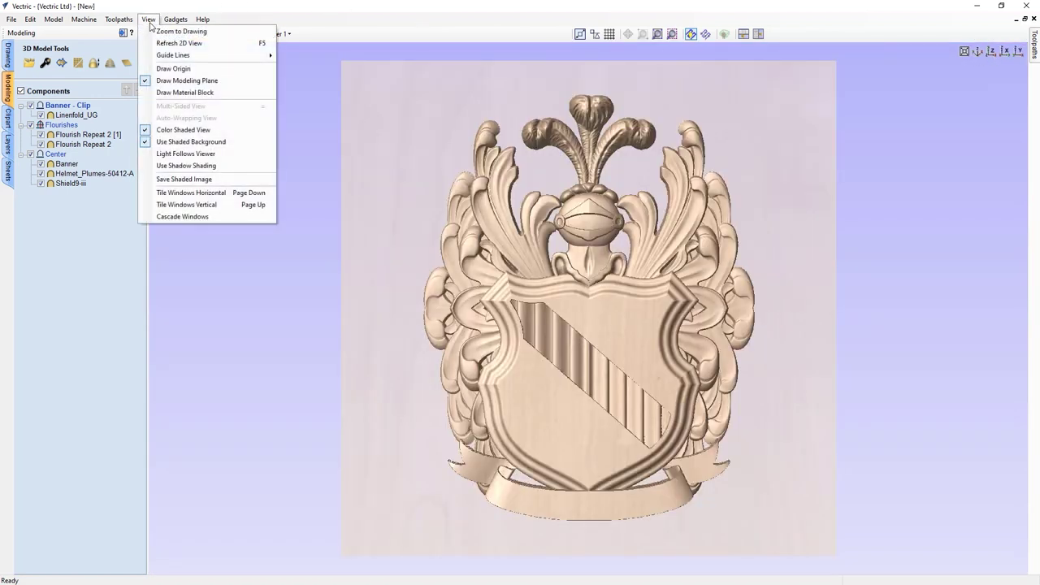
pyautogui.click(173, 168)
pyautogui.moveTo(375, 451); pyautogui.dragTo(853, 360)
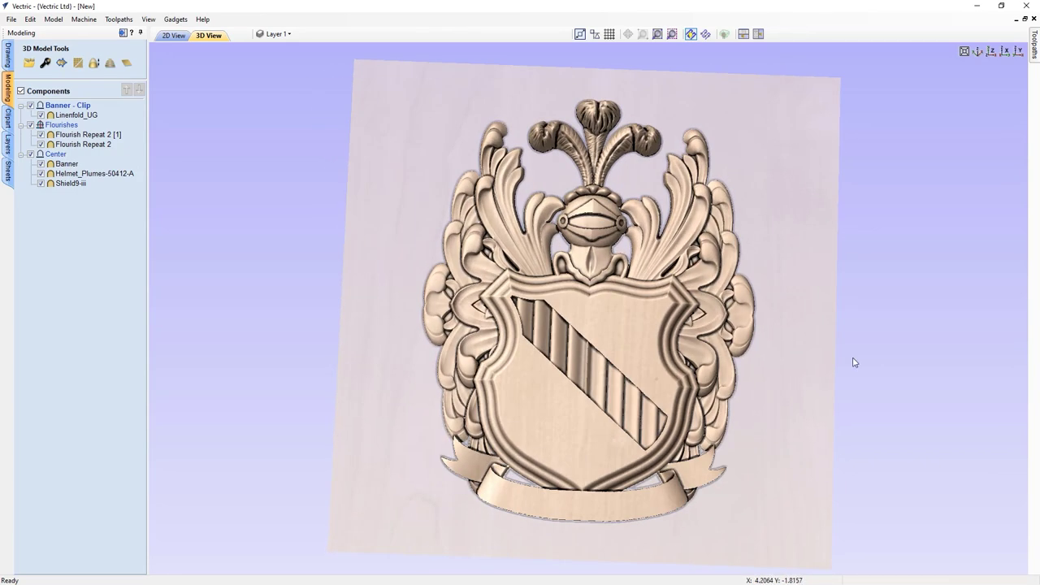
pyautogui.click(991, 52)
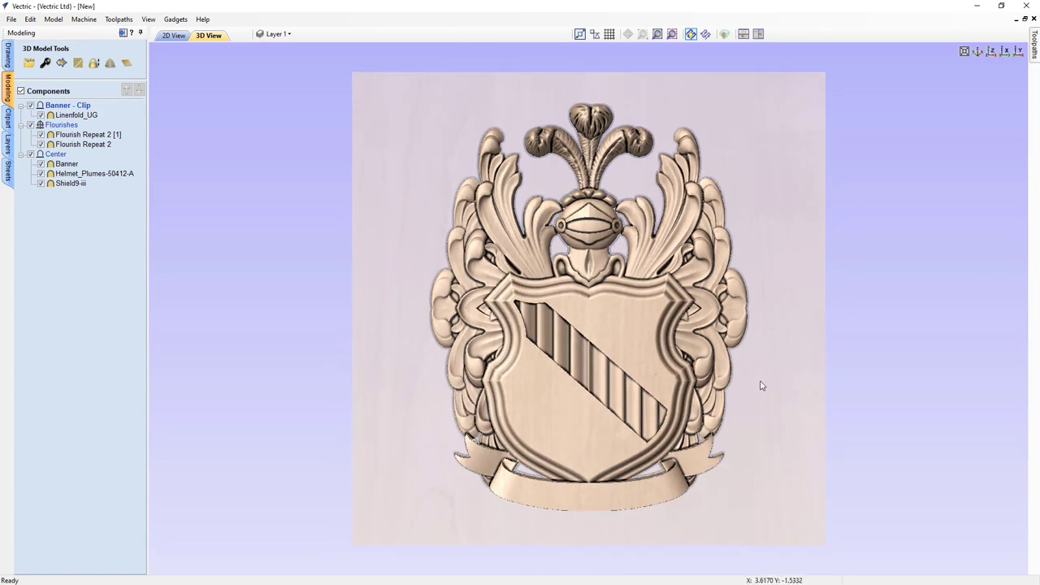